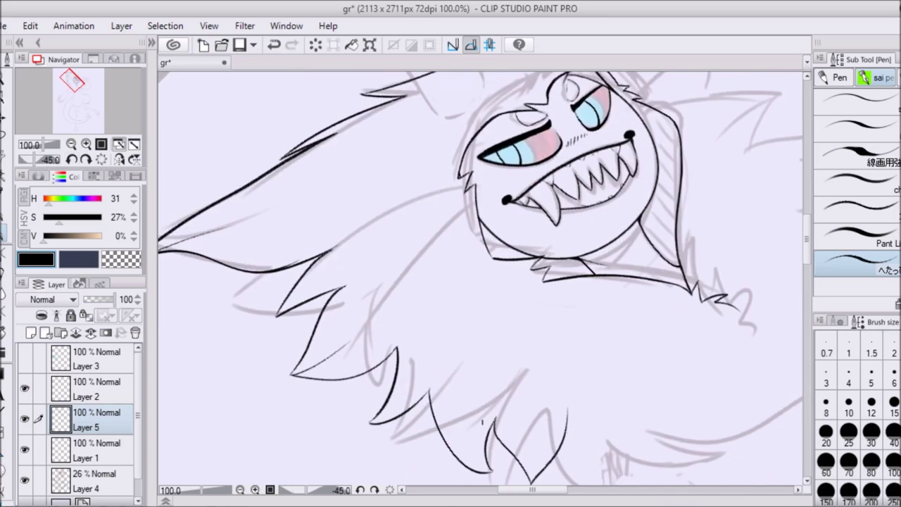
Step: Ink the mane's jagged lower outline across the chest and up the raised-arm side
key("ctrl+minus")
left_click(119, 143)
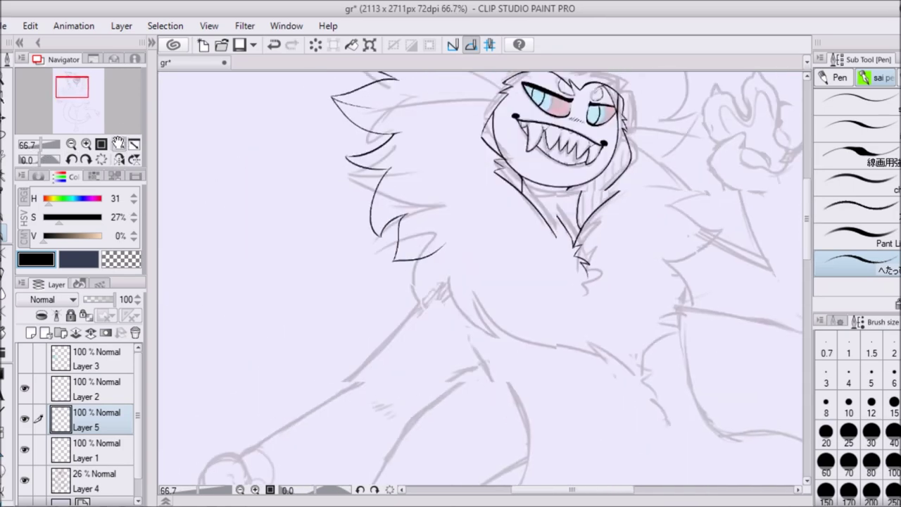
left_click_drag(389, 414, 426, 467)
mouse_move(535, 281)
left_mouse_down()
mouse_move(506, 267)
mouse_move(461, 218)
left_mouse_up()
left_click_drag(342, 370, 491, 452)
mouse_move(492, 437)
left_mouse_down()
mouse_move(523, 403)
mouse_move(555, 278)
mouse_move(538, 239)
left_mouse_up()
key("h")
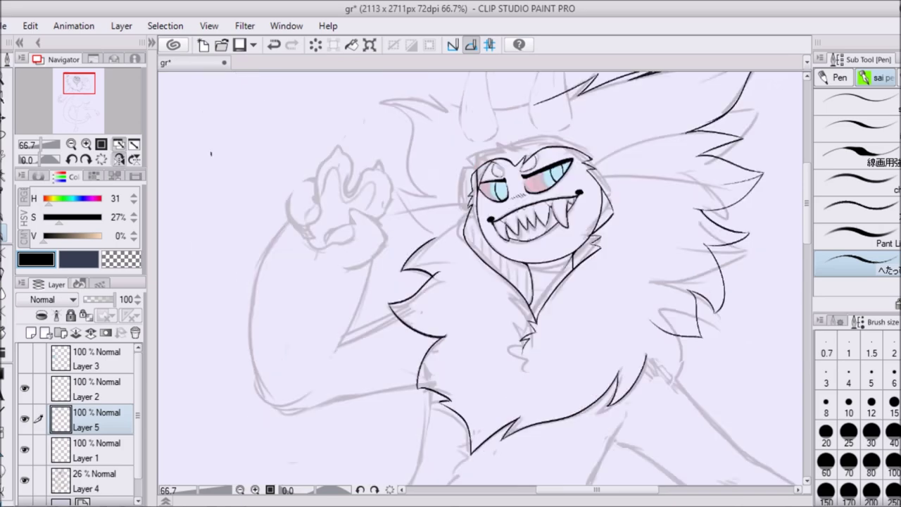
Step: Ink the smaller ear beside the raised paw and erase the stray line ends along the mane
left_click_drag(120, 124, 123, 120)
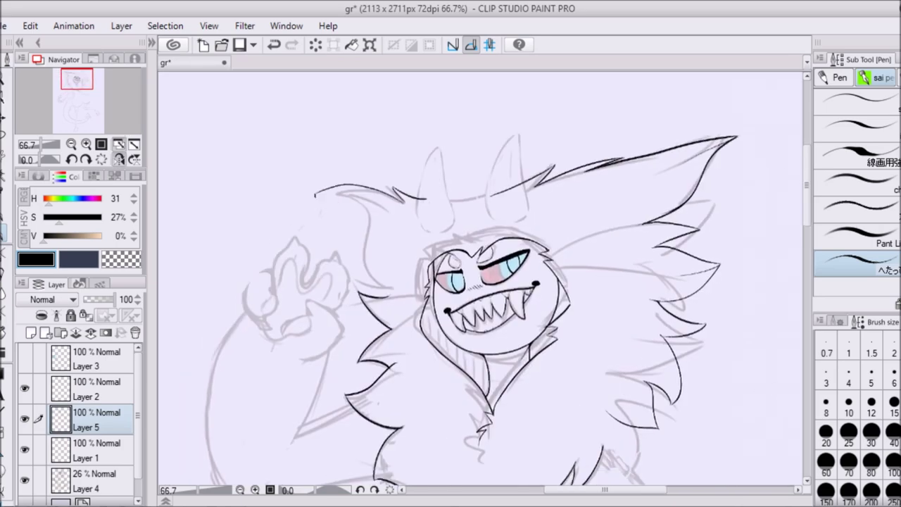
key("ctrl+plus")
key("c")
key("c")
key("e")
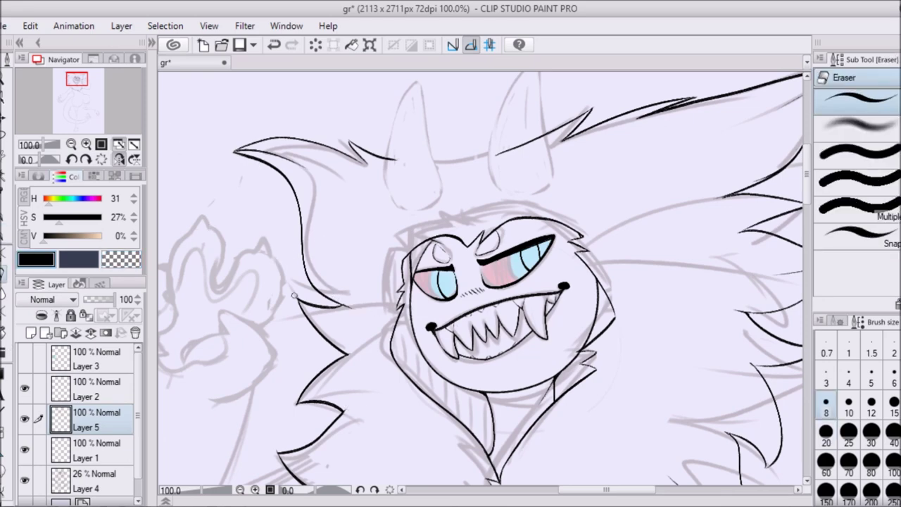
scroll(418, 361, "down", 4)
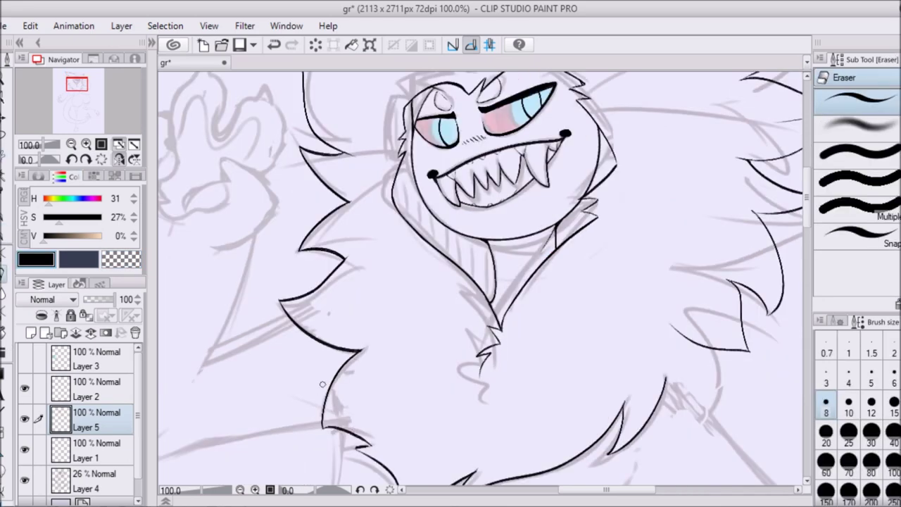
scroll(238, 236, "down", 3)
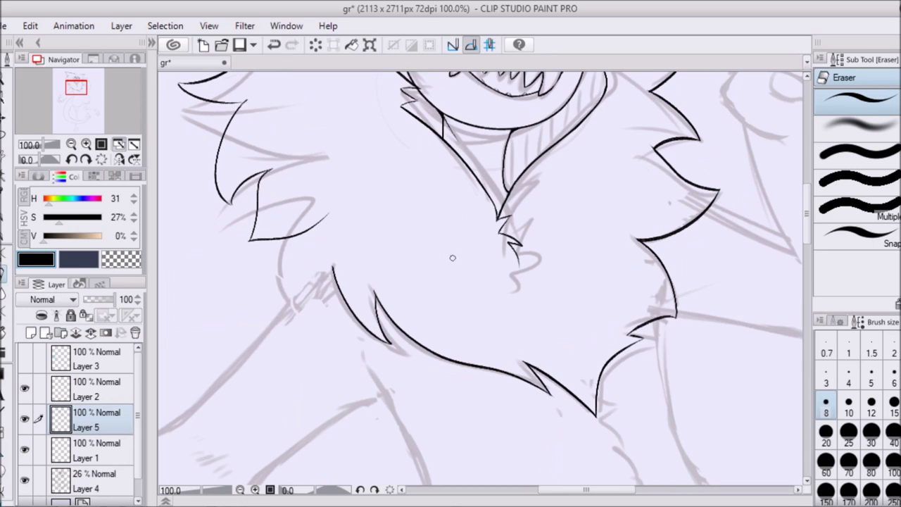
Step: Add a small fur tuft at the chest's lower tip and another where the mane meets the lowered arm's shoulder
key("p")
left_click_drag(597, 384, 593, 410)
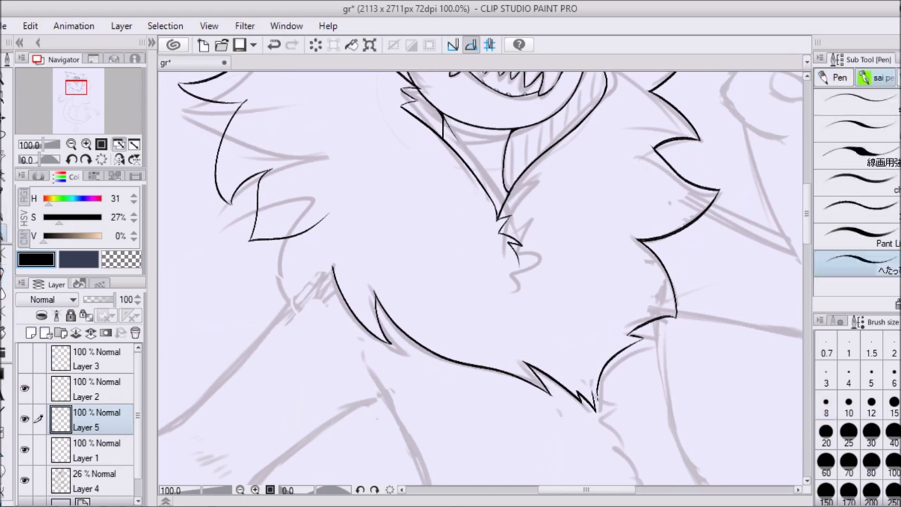
key("ctrl+z")
left_click_drag(345, 266, 313, 292)
key("e")
scroll(369, 302, "up", 5)
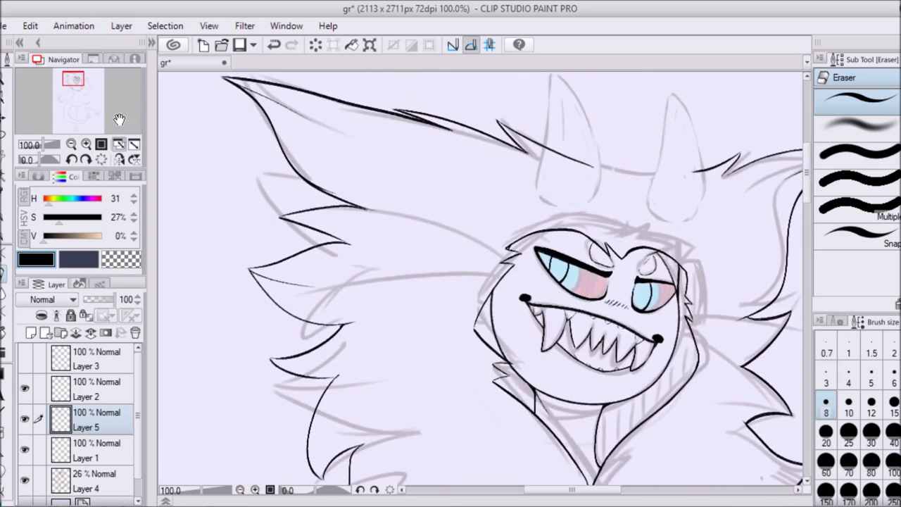
Step: Join the long-ear side of the mane to the shoulder tuft and erase the overlapping line ends
scroll(281, 232, "down", 3)
scroll(209, 166, "up", 3)
mouse_move(678, 323)
left_mouse_down()
mouse_move(680, 289)
mouse_move(731, 320)
left_mouse_up()
key("p")
mouse_move(602, 343)
left_mouse_down()
mouse_move(390, 236)
mouse_move(392, 299)
left_mouse_up()
key("c")
key("c")
key("c")
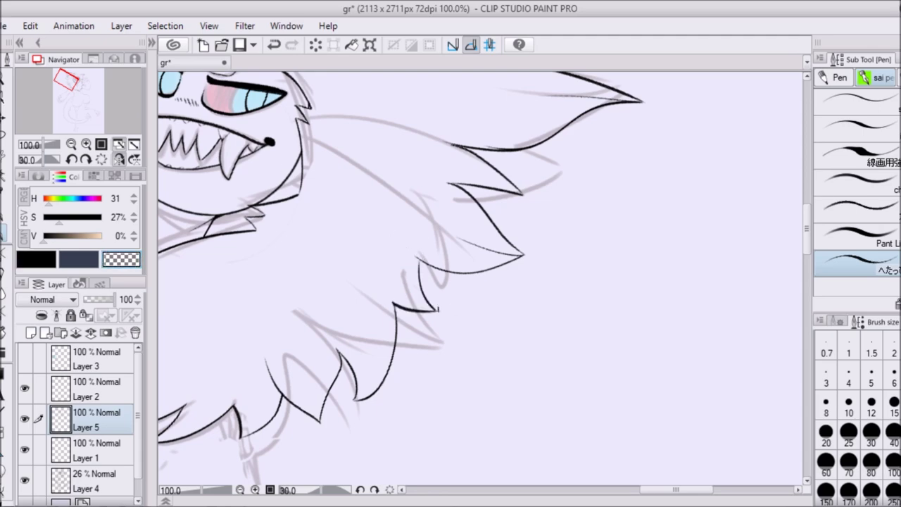
scroll(479, 281, "down", 2)
key("e")
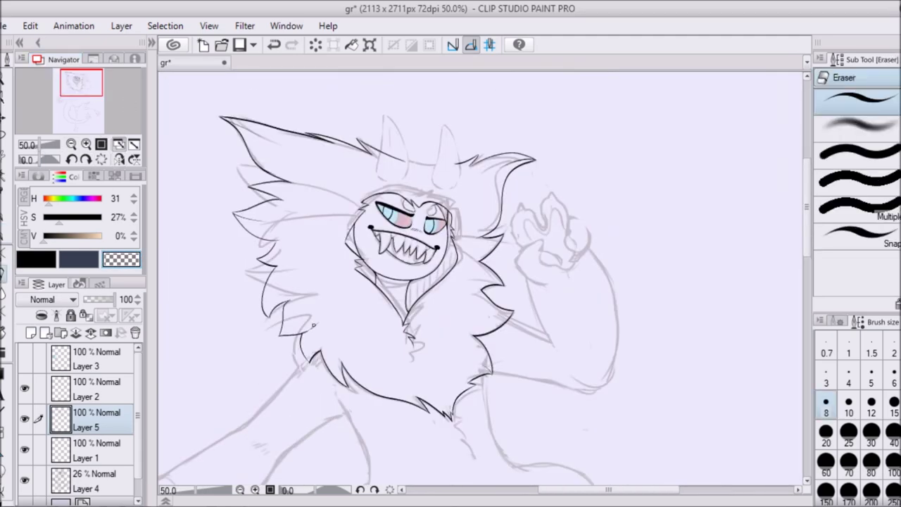
Step: Create a new layer and ink the larger horn's outline beside the long ear
scroll(321, 393, "up", 1)
left_click(100, 144)
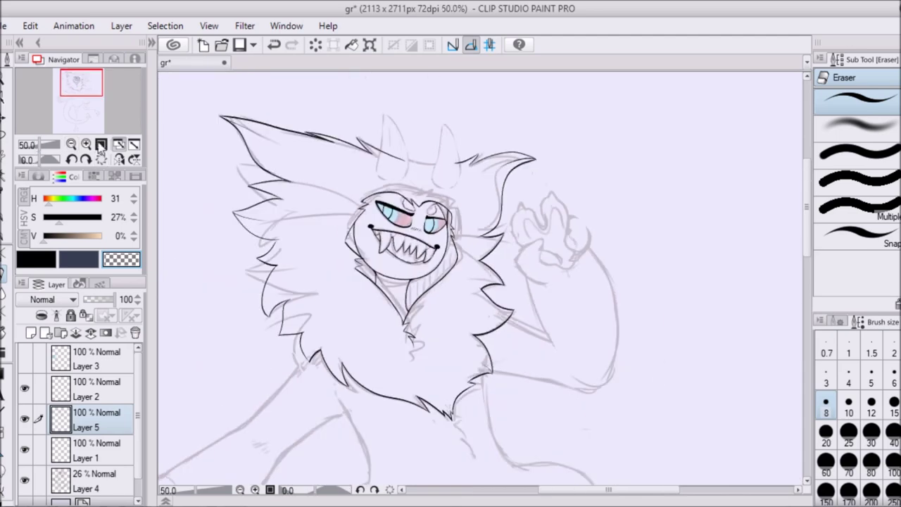
key("h")
key("p")
key("c")
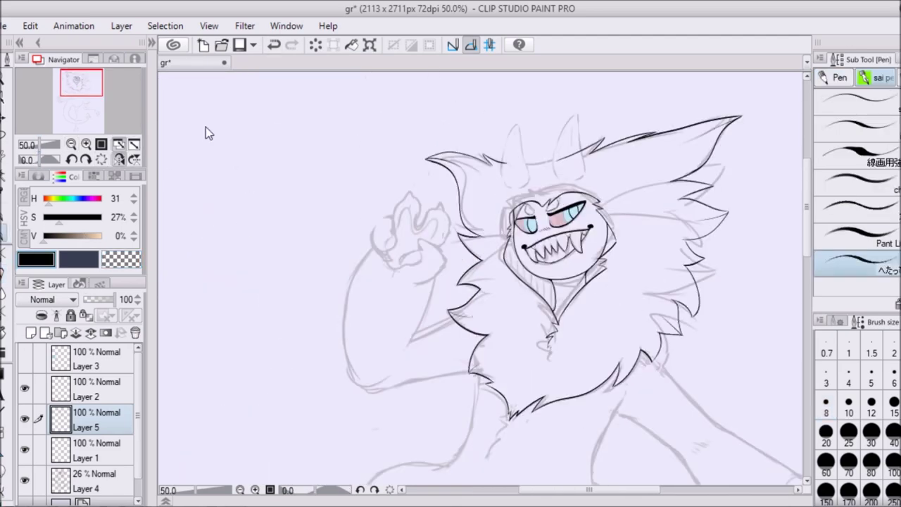
key("h")
scroll(201, 125, "up", 1)
key("ctrl+shift+n")
scroll(195, 127, "up", 1)
left_click_drag(513, 224, 560, 331)
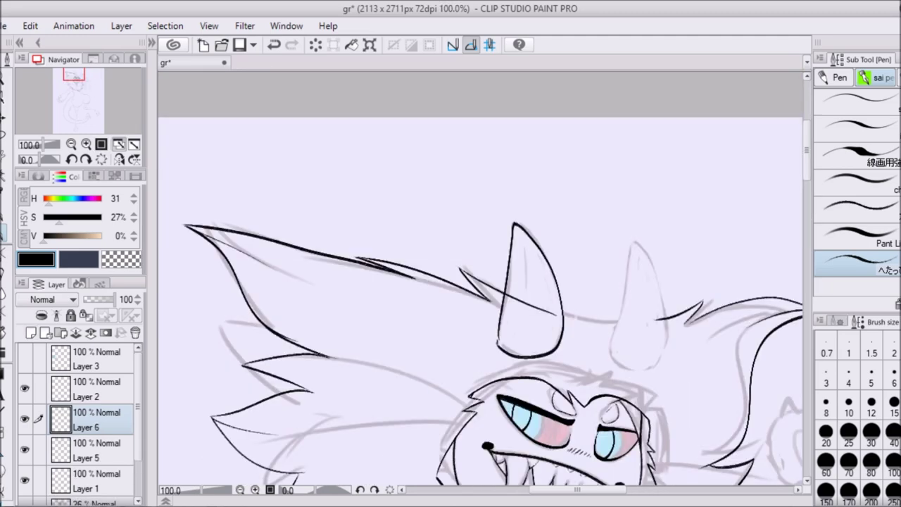
key("e")
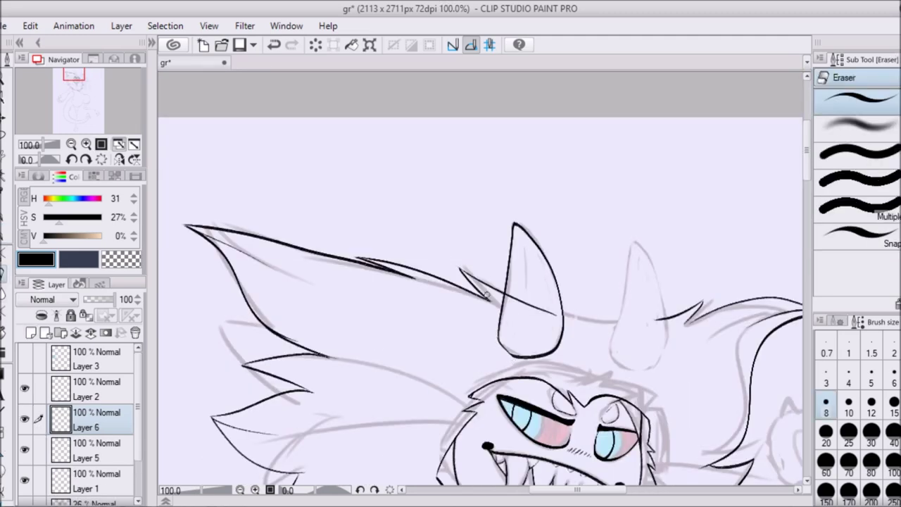
Step: Ink the second horn's outline over its sketch beside the smaller ear
key("h")
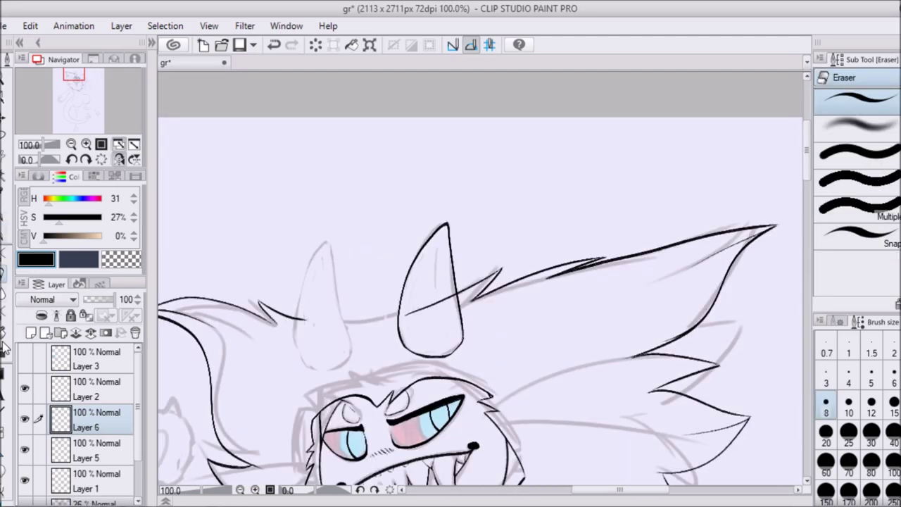
key("p")
left_click_drag(297, 355, 350, 352)
key("ctrl+z")
key("h")
key("e")
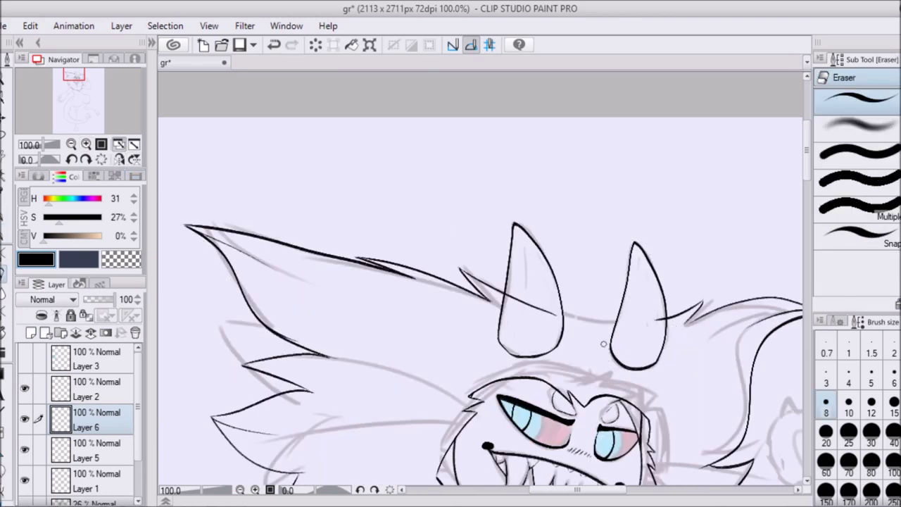
Step: Draw thin contour and texture lines inside both horns
key("h")
key("p")
left_click_drag(441, 236, 438, 299)
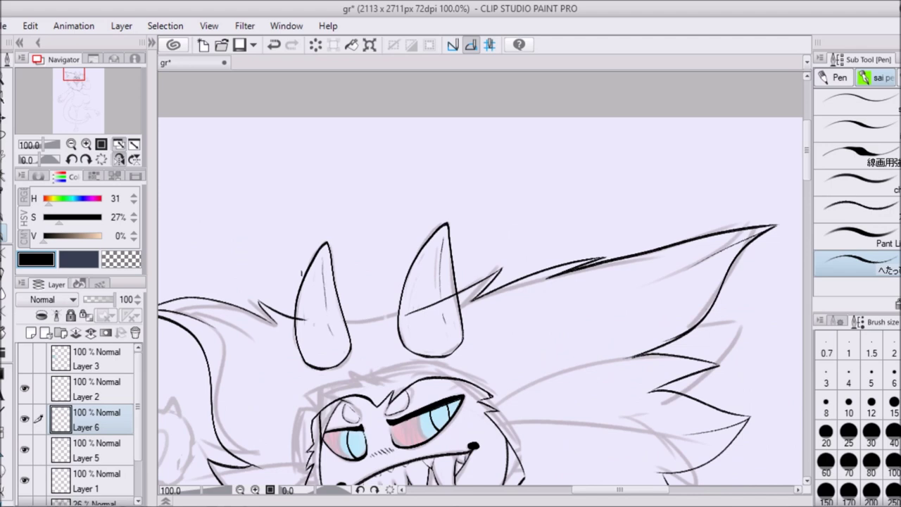
Step: On Layer 5, ink the head line between the horns and erase the ear lines crossing the horns
left_click(97, 450)
key("e")
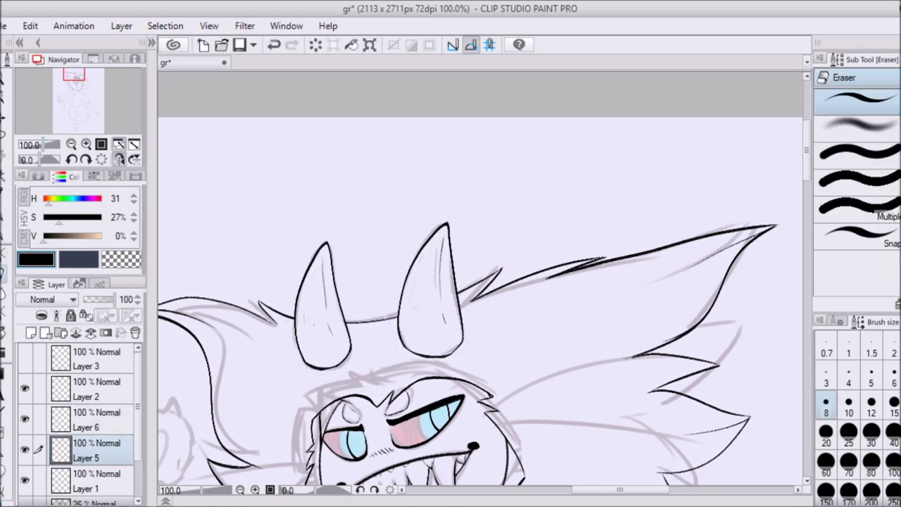
scroll(203, 127, "down", 3)
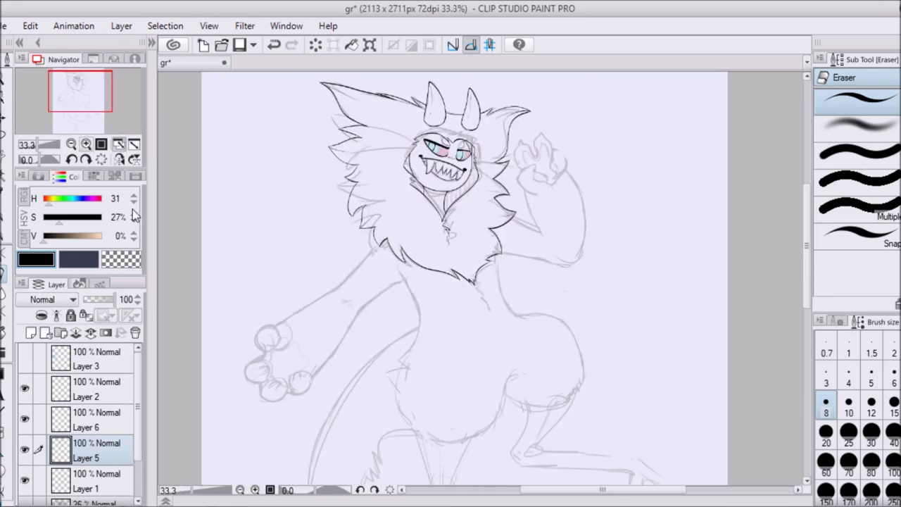
Step: Merge line-art Layers 2, 6 and 5 into Layer 1, keeping the 26% sketch layer separate
scroll(443, 176, "up", 2)
key("p")
scroll(443, 176, "down", 1)
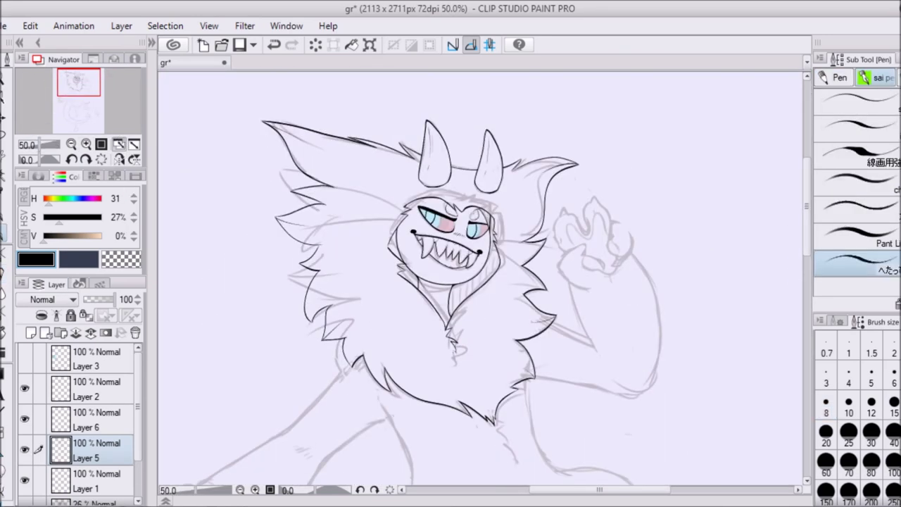
left_click(118, 159)
key("ctrl+shift+e")
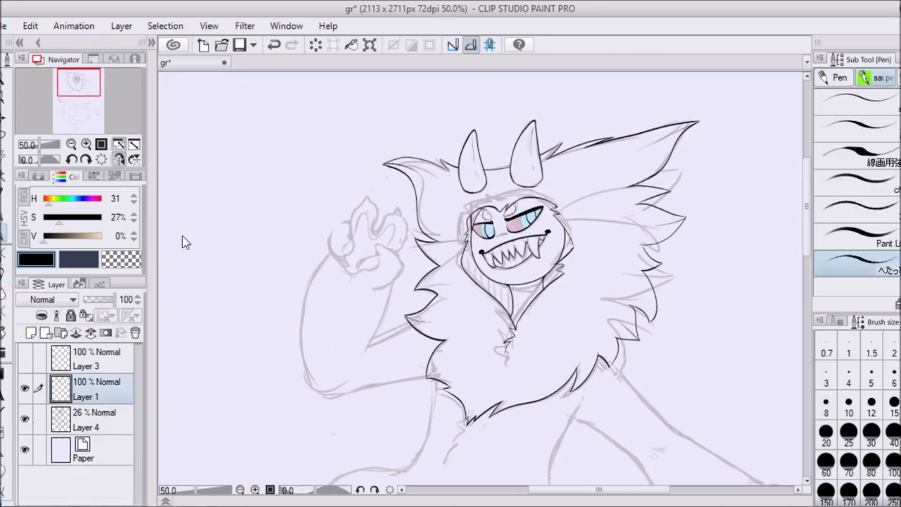
Step: Create a new layer and ink the torso's side below the mane on the lowered-arm side
key("h")
scroll(182, 241, "up", 1)
key("ctrl+shift+n")
scroll(479, 282, "down", 5)
left_click_drag(384, 189, 375, 364)
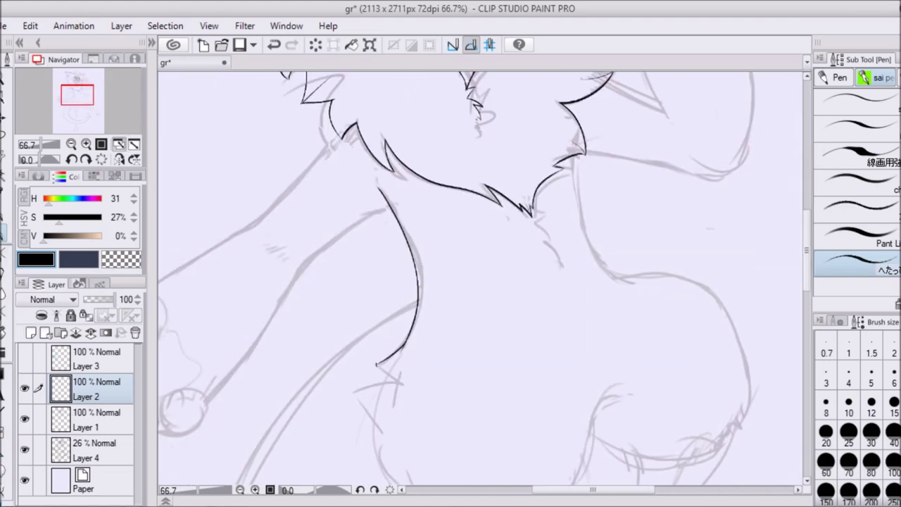
scroll(478, 282, "up", 1)
scroll(478, 281, "down", 2)
Step: Ink the waist curve on the raised-arm side, redoing the first stroke
key("h")
scroll(478, 281, "up", 1)
left_click_drag(415, 184, 373, 325)
key("ctrl+z")
left_click_drag(408, 270, 358, 339)
Step: Ink the belly's rounded underside with small fur tufts and the crease above the thigh
scroll(479, 281, "down", 3)
mouse_move(303, 253)
left_mouse_down()
mouse_move(583, 374)
mouse_move(430, 385)
mouse_move(542, 373)
left_mouse_up()
key("ctrl+z")
key("h")
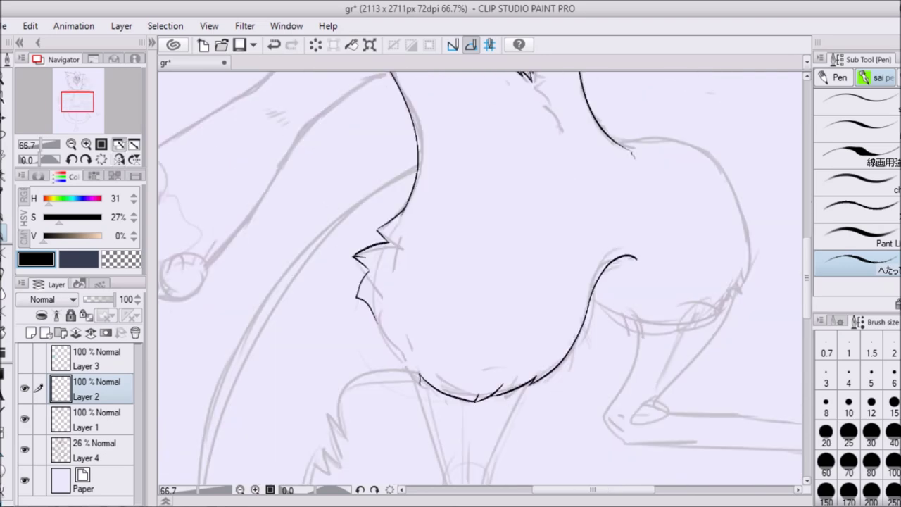
Step: Complete the belly's furry side and ink the thigh's outer curve and tufted underside
key("h")
left_click_drag(372, 299, 327, 328)
key("h")
key("ctrl+z")
mouse_move(589, 298)
left_mouse_down()
mouse_move(626, 325)
mouse_move(710, 324)
mouse_move(746, 214)
left_mouse_up()
key("h")
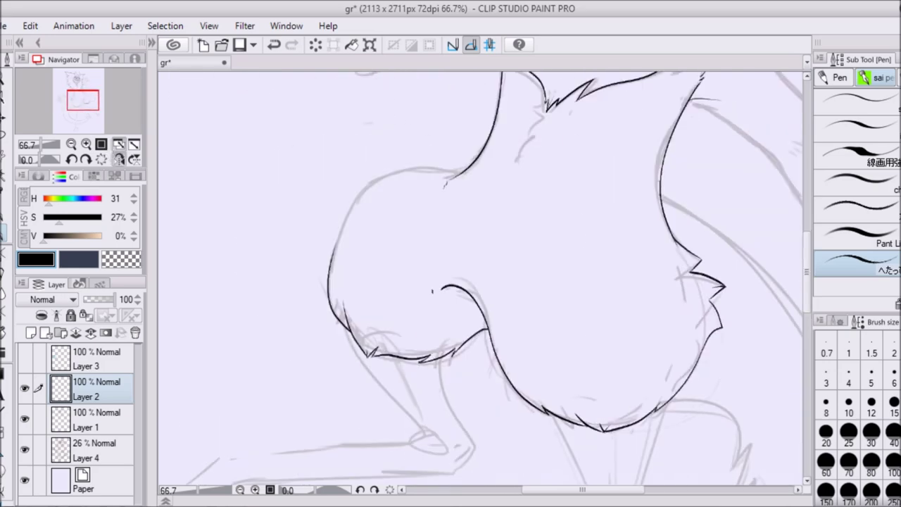
Step: Ink the hip curve connecting the waist to the thigh and erase excess line ends around the thigh
key("ctrl+plus")
key("minus")
key("minus")
key("minus")
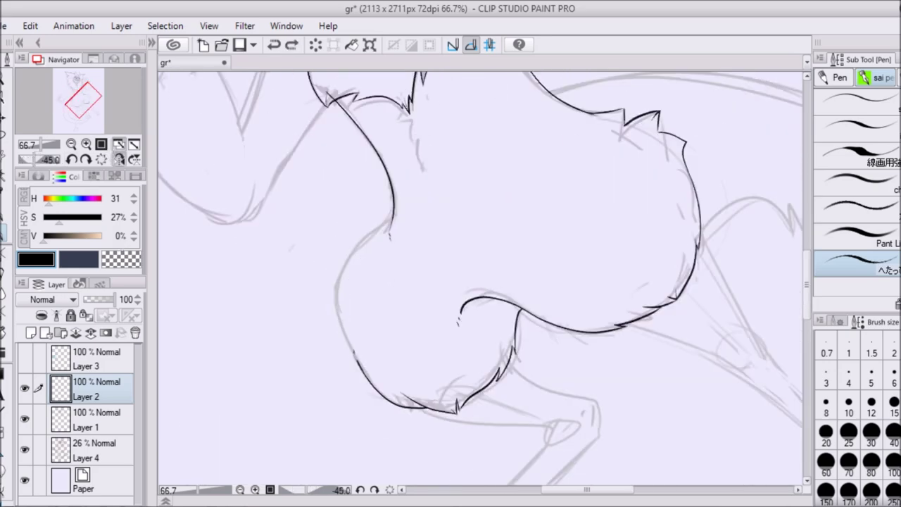
key("ctrl+z")
key("e")
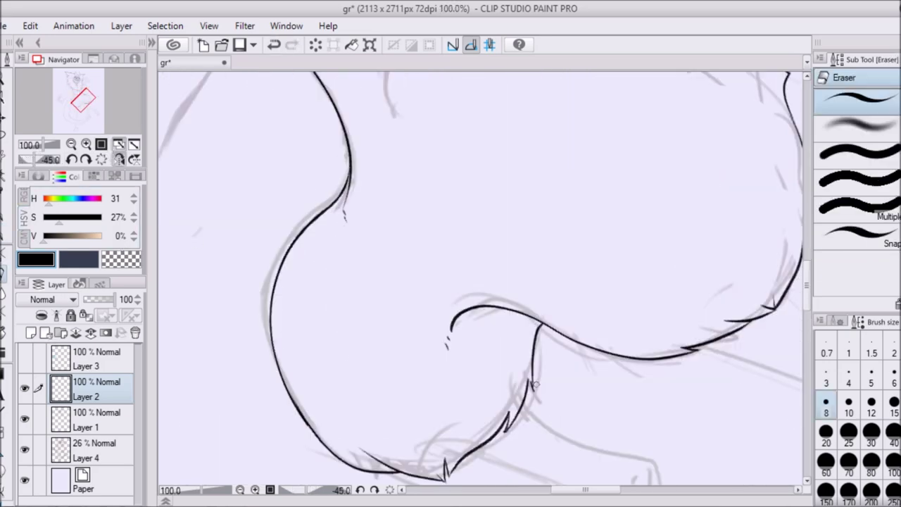
Step: On a new layer, ink two round toes of the lowered paw, with a claw mark in one
left_click(101, 159)
left_click(100, 144)
left_click_drag(32, 144, 42, 144)
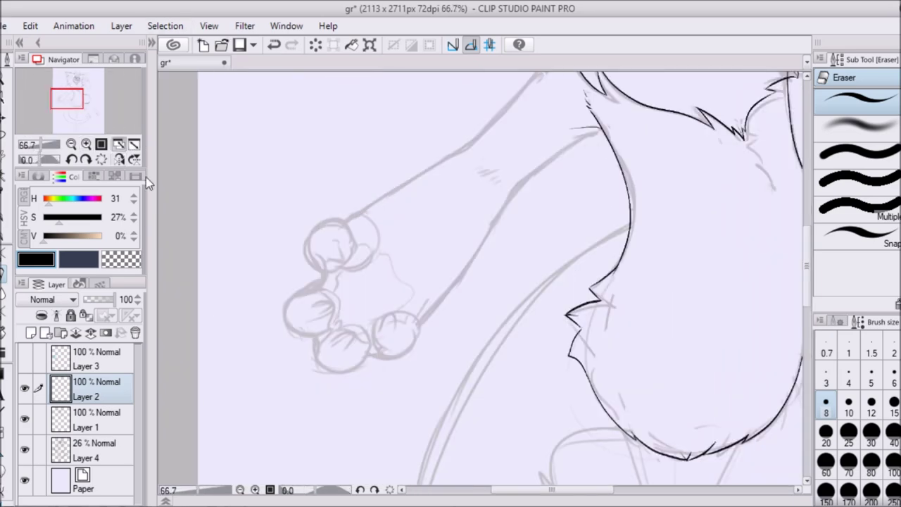
key("p")
mouse_move(422, 98)
left_mouse_down()
mouse_move(323, 222)
mouse_move(351, 250)
mouse_move(314, 232)
left_mouse_up()
key("ctrl+shift+n")
left_click_drag(312, 254, 328, 263)
Step: Erase the second toe's inked outline, keeping the toe with the claw mark
key("e")
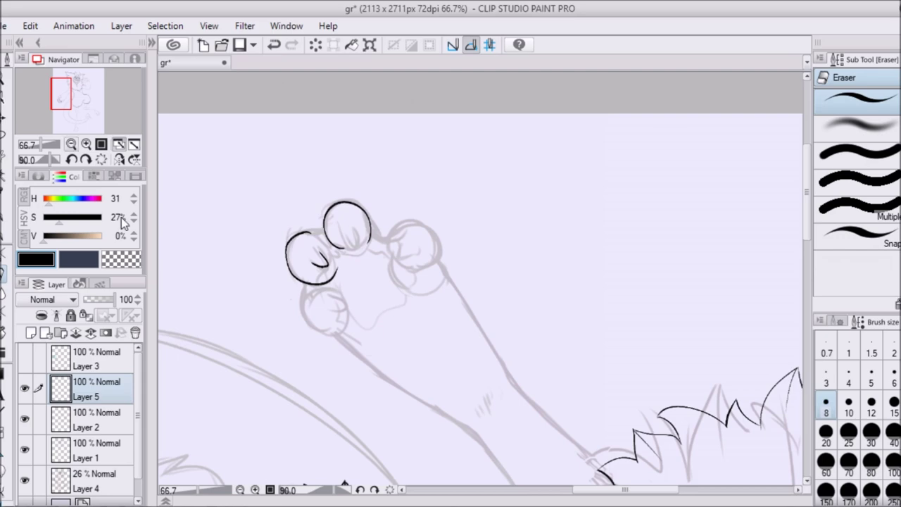
key("minus")
key("minus")
left_click_drag(403, 145, 398, 182)
key("p")
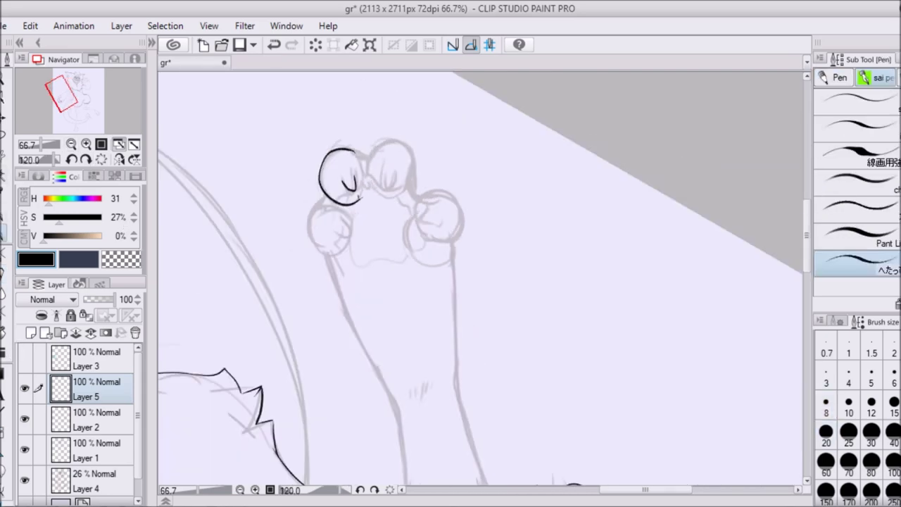
Step: Lasso and duplicate the inked toe, place the mirrored copy over the neighbouring sketched toe, and merge it into Layer 5
key("ctrl+plus")
key("m")
left_click_drag(310, 159, 296, 165)
key("ctrl+c")
key("ctrl+v")
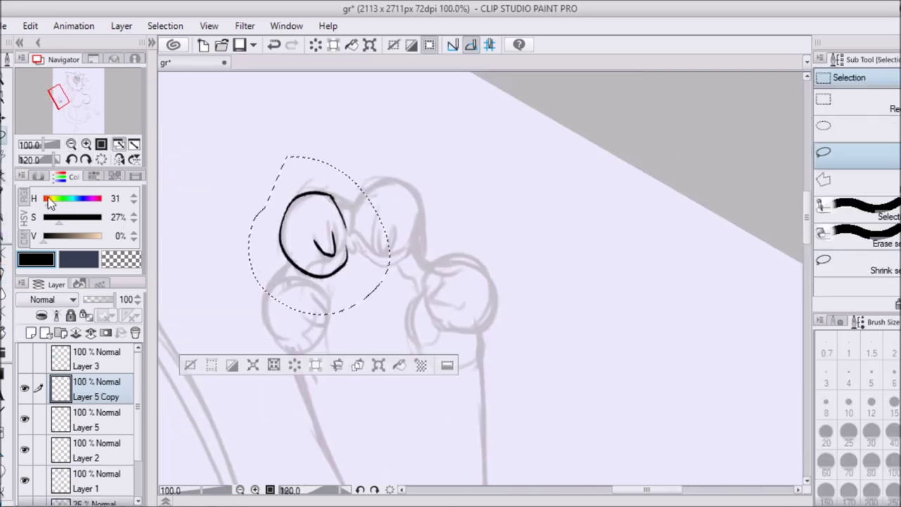
key("ctrl+t")
left_click_drag(303, 240, 411, 211)
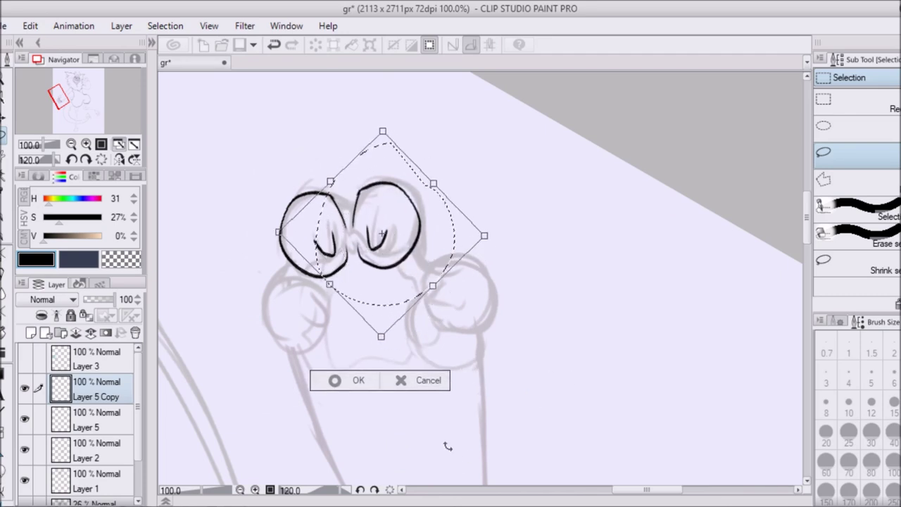
key("Return")
key("ctrl+e")
Step: Connect the two inked toes with a short curve, then ink the third toe and clean its overlapping lines
key("p")
left_click_drag(347, 198, 356, 214)
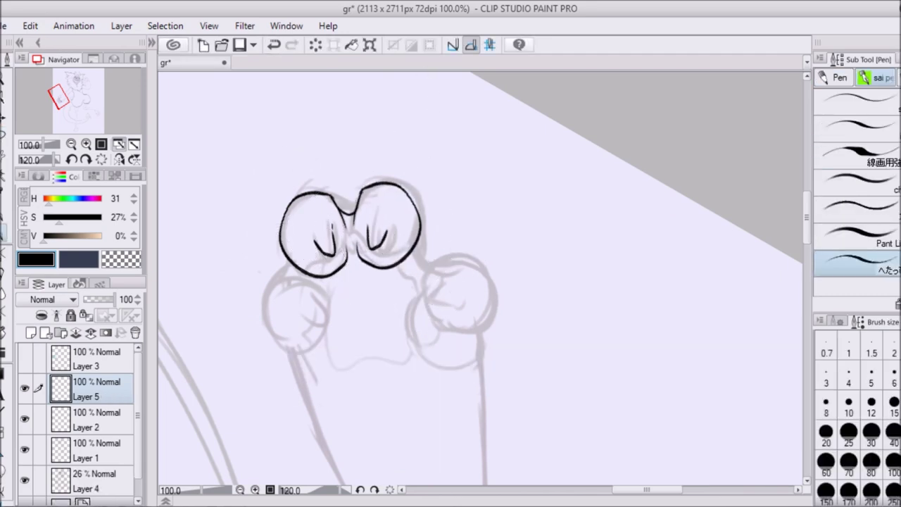
left_click_drag(293, 282, 263, 105)
key("c")
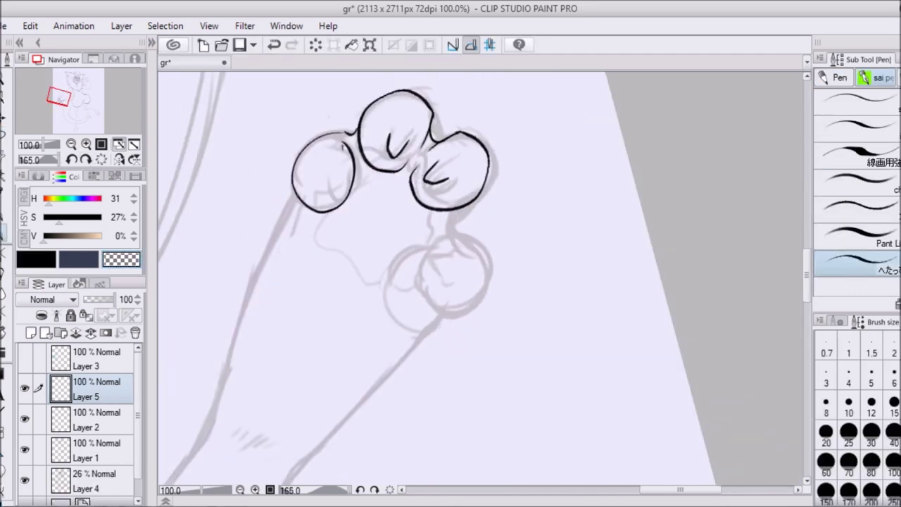
key("c")
Step: Ink the paw's remaining upper toe with its claw mark
key("ctrl+@")
left_click_drag(503, 309, 527, 312)
left_click_drag(501, 248, 512, 249)
key("ctrl+z")
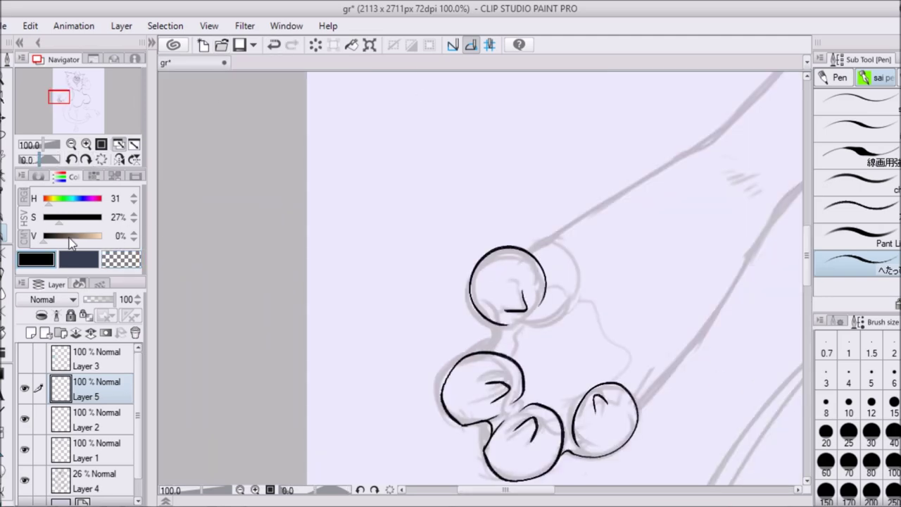
left_click_drag(493, 351, 366, 183)
left_click_drag(425, 275, 427, 283)
left_click_drag(425, 278, 394, 344)
key("ctrl+z")
left_click_drag(425, 277, 391, 354)
key("ctrl+z")
key("ctrl+z")
mouse_move(425, 276)
left_mouse_down()
mouse_move(388, 354)
mouse_move(399, 357)
left_mouse_up()
key("ctrl+z")
Step: Ink both edges of the lowered arm from the paw to the mane and hatch the inner elbow
mouse_move(423, 316)
left_mouse_down()
mouse_move(654, 285)
mouse_move(392, 190)
left_mouse_up()
left_click_drag(530, 201, 600, 360)
left_click_drag(467, 231, 475, 353)
left_click_drag(436, 108, 472, 235)
left_click_drag(522, 73, 531, 206)
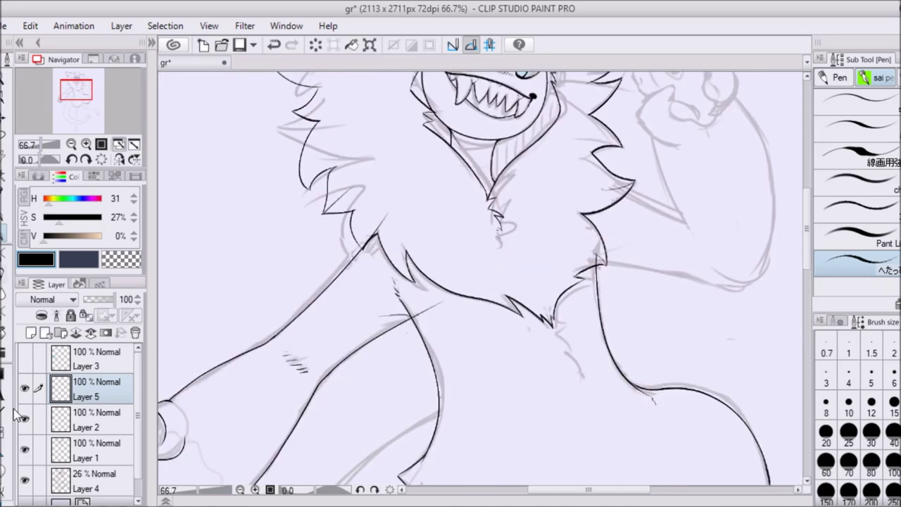
Step: Erase the lowered arm's stray line ends where they cross the mane and the side of the torso
key("e")
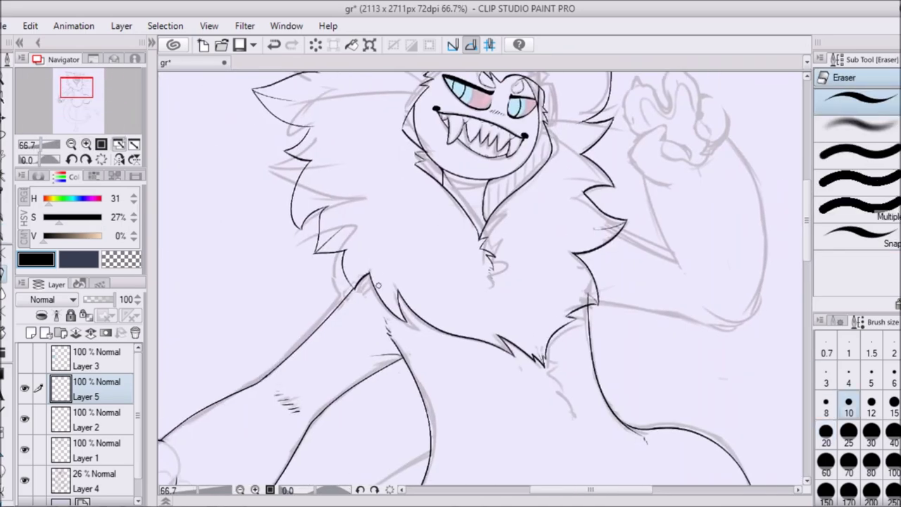
left_click_drag(378, 285, 139, 278)
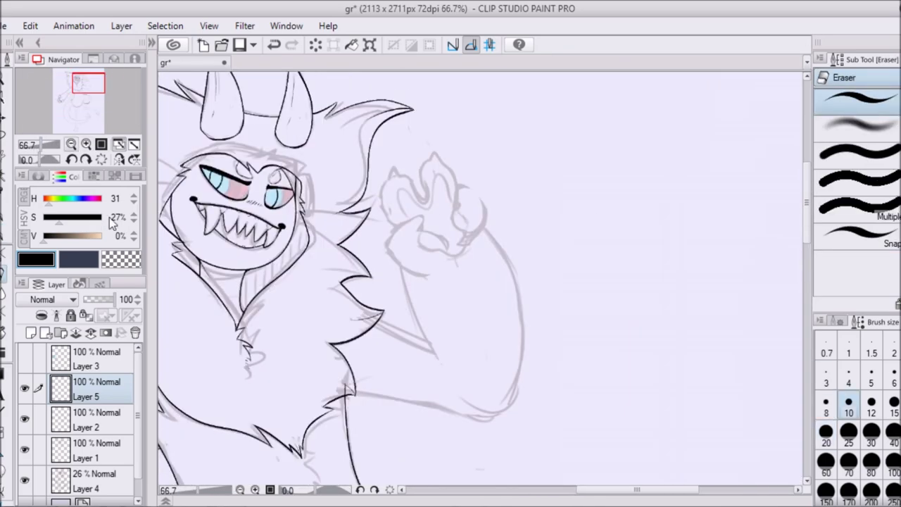
Step: Ink the raised paw's thumb with its pointed claw and clean the line ends
key("p")
scroll(394, 211, "up", 1)
left_click_drag(389, 202, 428, 238)
key("ctrl+z")
key("ctrl+z")
mouse_move(389, 184)
left_mouse_down()
mouse_move(392, 276)
mouse_move(436, 238)
left_mouse_up()
mouse_move(422, 211)
left_mouse_down()
mouse_move(429, 443)
mouse_move(445, 324)
left_mouse_up()
key("c")
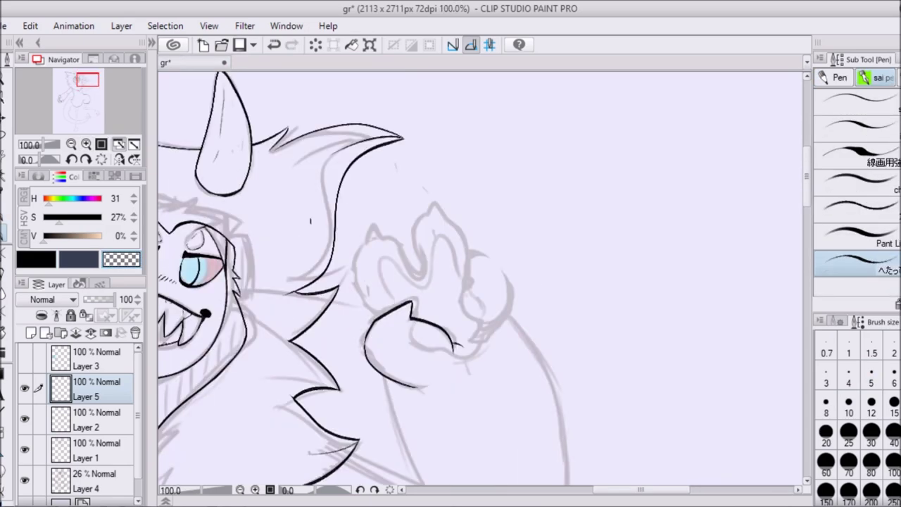
key("e")
Step: Lasso the inked thumb of the raised paw, adjust its placement with a transform, and deselect it
key("m")
left_click_drag(349, 296, 352, 299)
key("ctrl+t")
left_click_drag(496, 394, 492, 422)
key("Return")
key("h")
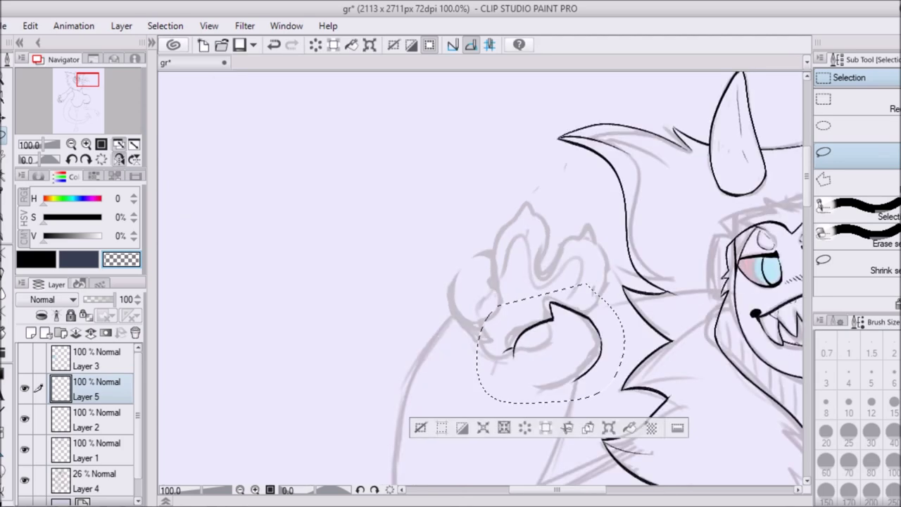
key("p")
key("ctrl+d")
Step: Ink the raised paw's two upright fingers with pointed claws, redoing uneven strokes and checking the shape in a mirrored view
key("c")
key("h")
left_click_drag(373, 269, 363, 315)
left_click_drag(366, 280, 425, 223)
key("ctrl+z")
key("ctrl+z")
mouse_move(375, 237)
left_mouse_down()
mouse_move(359, 314)
mouse_move(426, 221)
left_mouse_up()
key("ctrl+z")
key("ctrl+z")
mouse_move(412, 280)
left_mouse_down()
mouse_move(359, 314)
mouse_move(466, 284)
mouse_move(426, 209)
mouse_move(470, 284)
left_mouse_up()
key("ctrl+z")
key("h")
key("ctrl+z")
key("ctrl+z")
left_click_drag(527, 206, 550, 279)
left_click_drag(492, 282, 525, 204)
key("ctrl+z")
key("e")
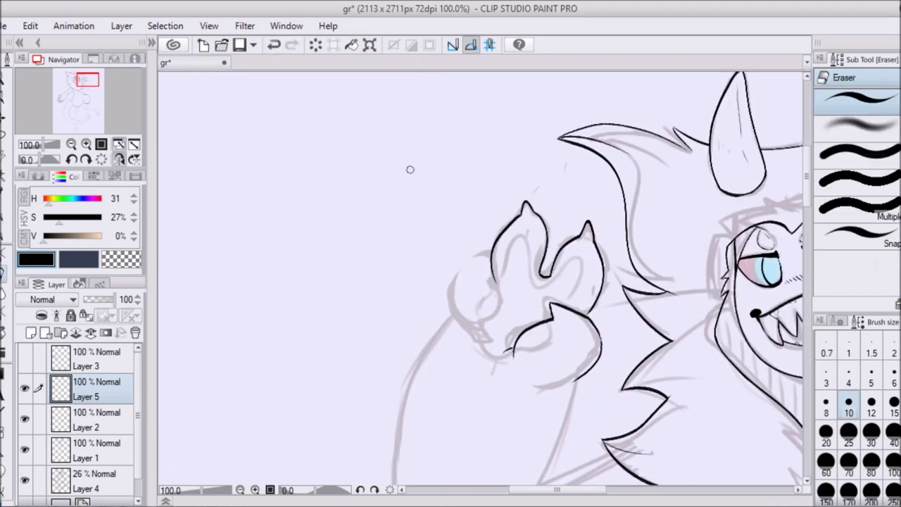
Step: Ink the raised paw's small outer finger as a rounded shape with a claw tip
key("h")
key("p")
mouse_move(470, 262)
left_mouse_down()
mouse_move(472, 326)
mouse_move(501, 272)
mouse_move(473, 325)
left_mouse_up()
key("ctrl+z")
Step: Lasso the small outer finger, move it slightly lower with a transform, and erase its overlap with the neighbouring finger
key("m")
left_click_drag(507, 246, 501, 251)
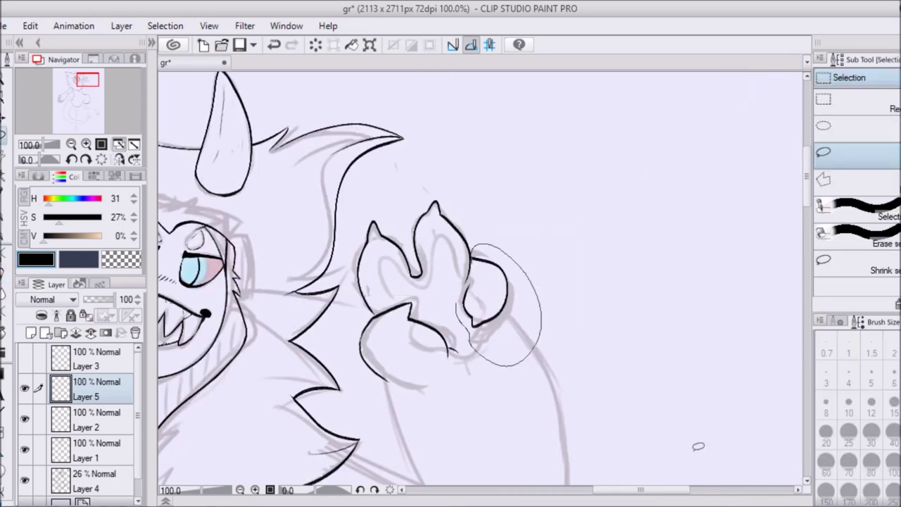
key("ctrl+t")
key("h")
key("Return")
key("ctrl+d")
key("e")
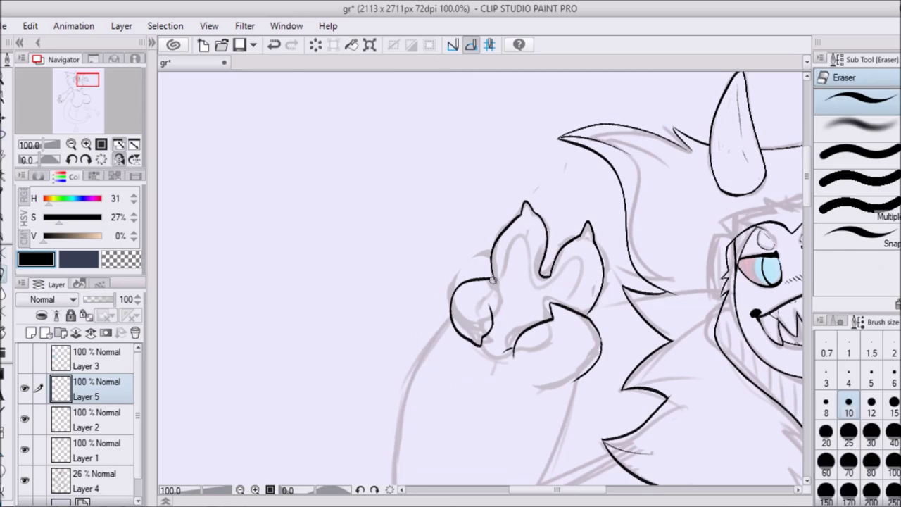
Step: Ink the outer and inner edges of the raised forearm from the paw down to the elbow
key("p")
key("h")
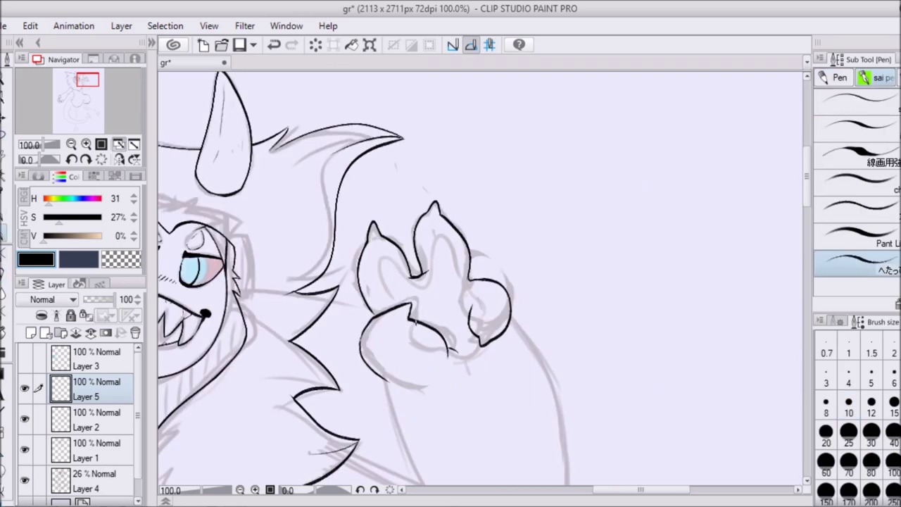
scroll(478, 278, "down", 5)
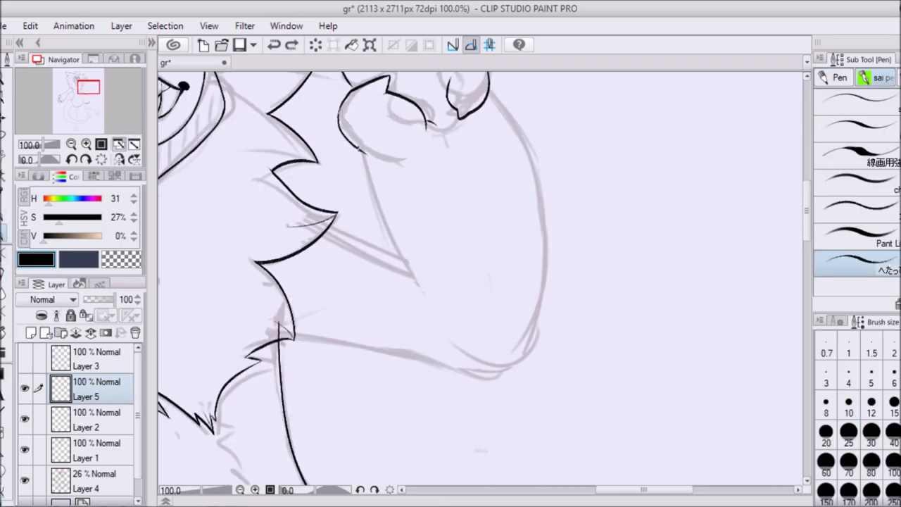
left_click_drag(489, 90, 499, 384)
key("ctrl+minus")
Step: Lasso the inked forearm and adjust it with a transform in the mirrored view
key("h")
key("m")
left_click_drag(355, 318, 362, 322)
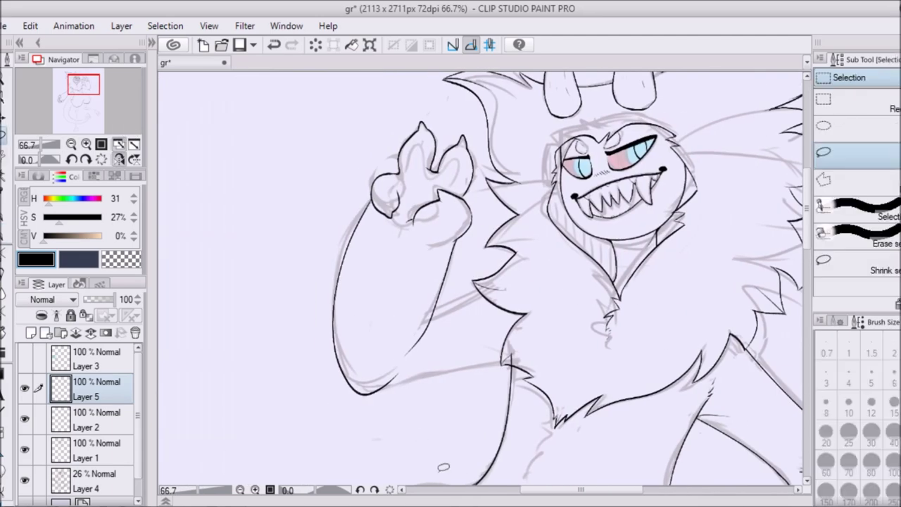
key("ctrl+t")
key("Return")
Step: Clean the elbow's line end and ink both edges of the raised upper arm into the mane
key("e")
key("minus")
key("minus")
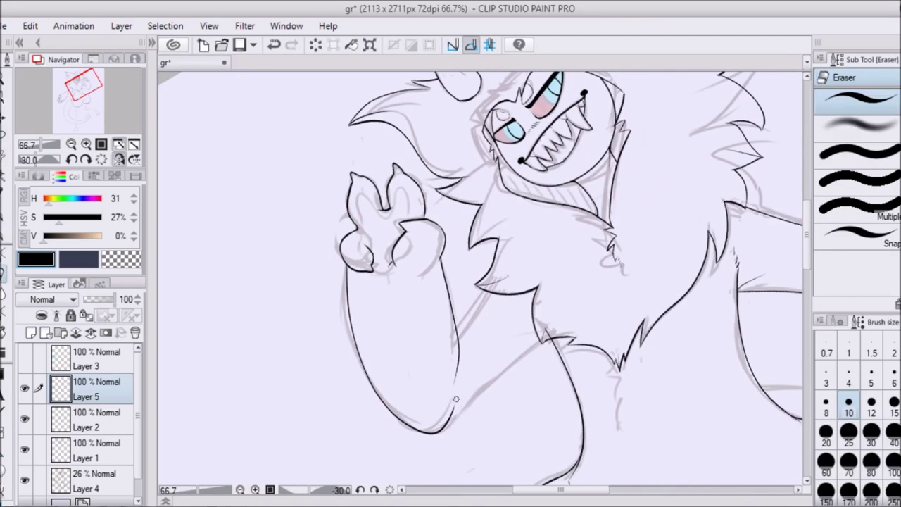
key("h")
key("p")
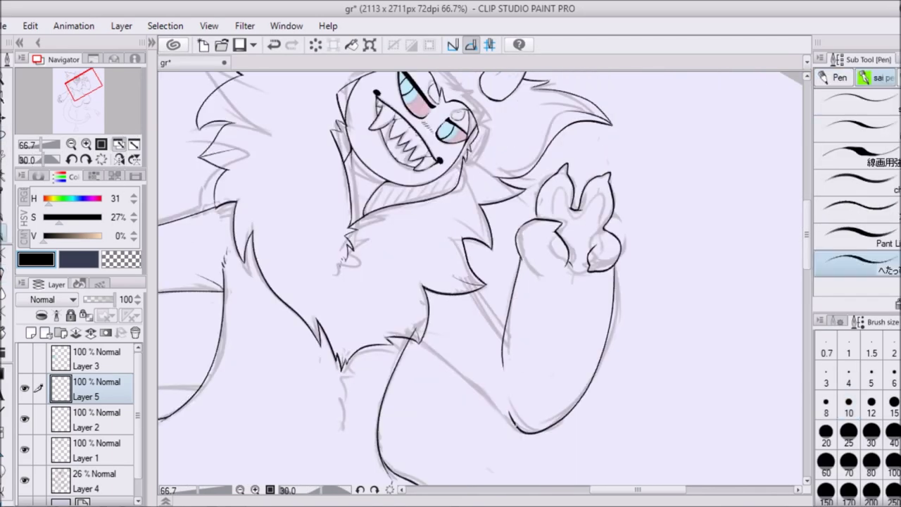
key("at")
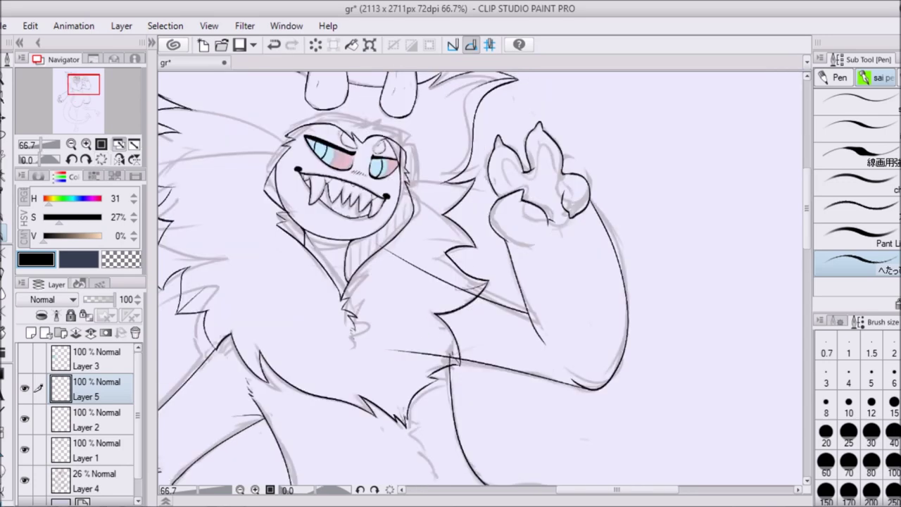
Step: Lasso the whole raised arm with its paw, shift it slightly with a transform, and deselect it
key("m")
key("ctrl+shift+d")
key("ctrl+t")
key("h")
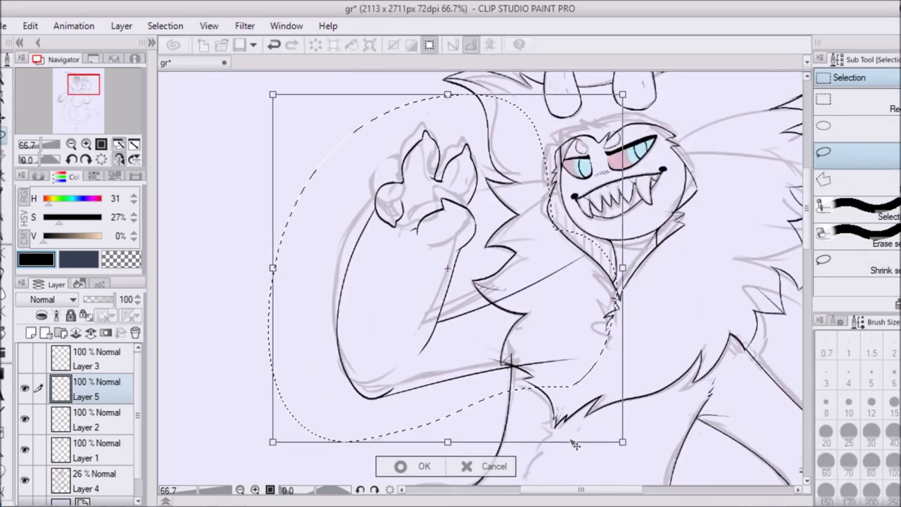
key("Return")
key("ctrl+d")
Step: Erase the raised upper arm's lines where they run over the mane and chest
key("e")
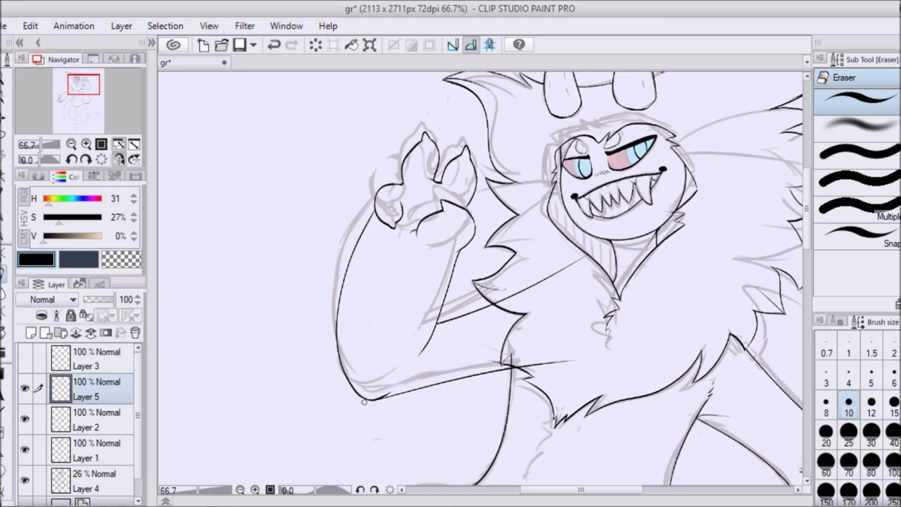
key("ctrl+alt+0")
key("h")
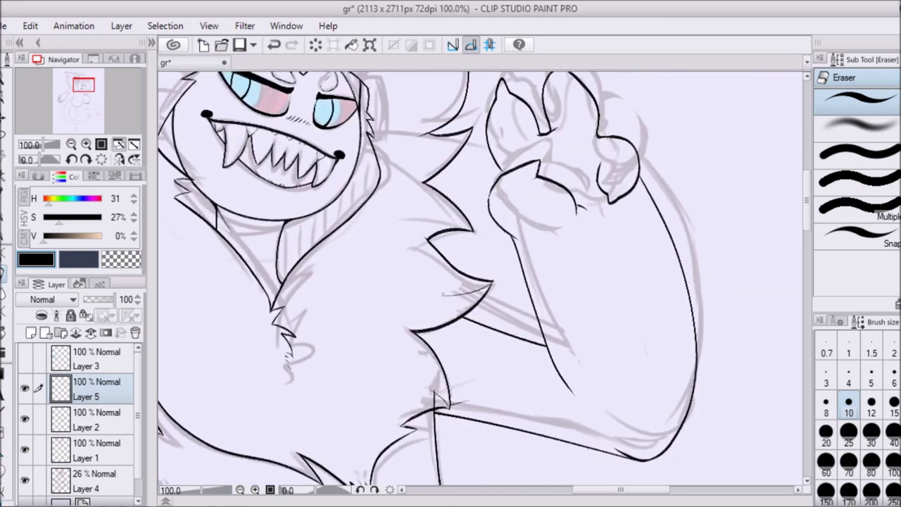
key("ctrl+0")
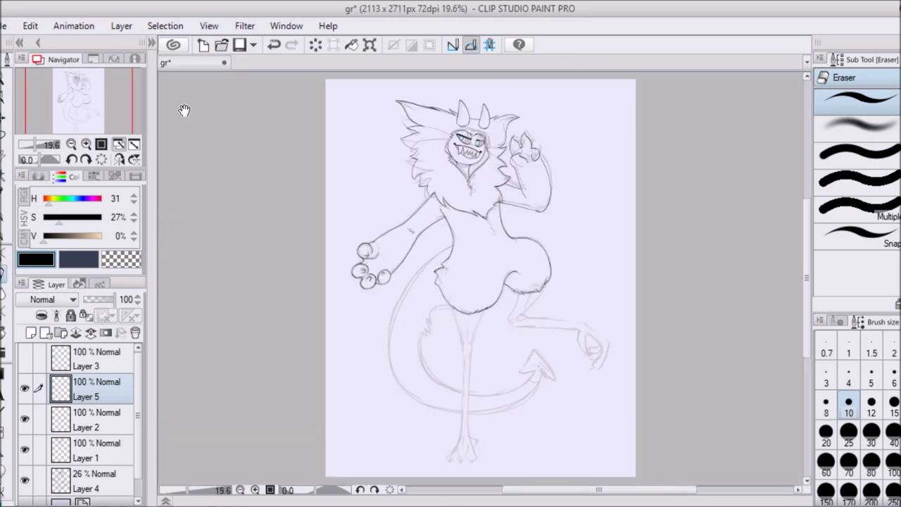
Step: Ink the long toe of the raised foot with its inner curve, claw and outer edge
key("ctrl+plus")
key("ctrl+plus")
key("p")
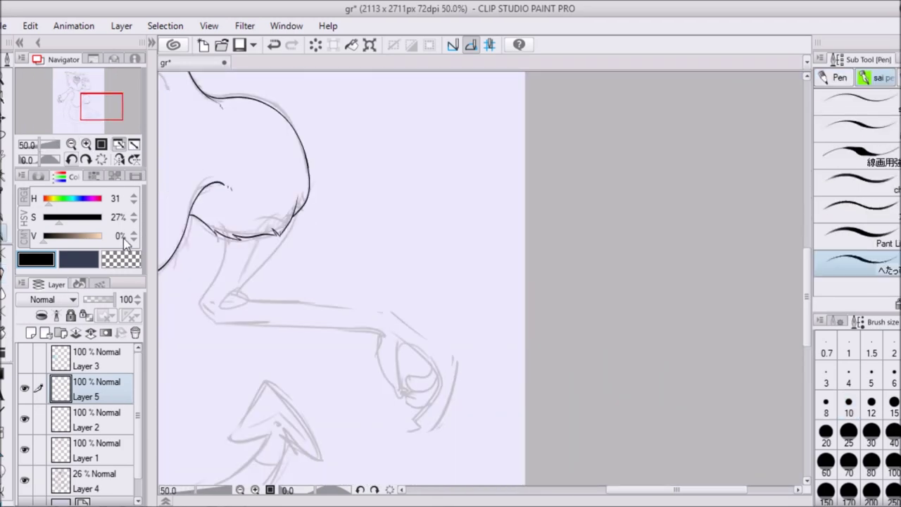
key("minus")
key("minus")
key("asciicircum")
key("asciicircum")
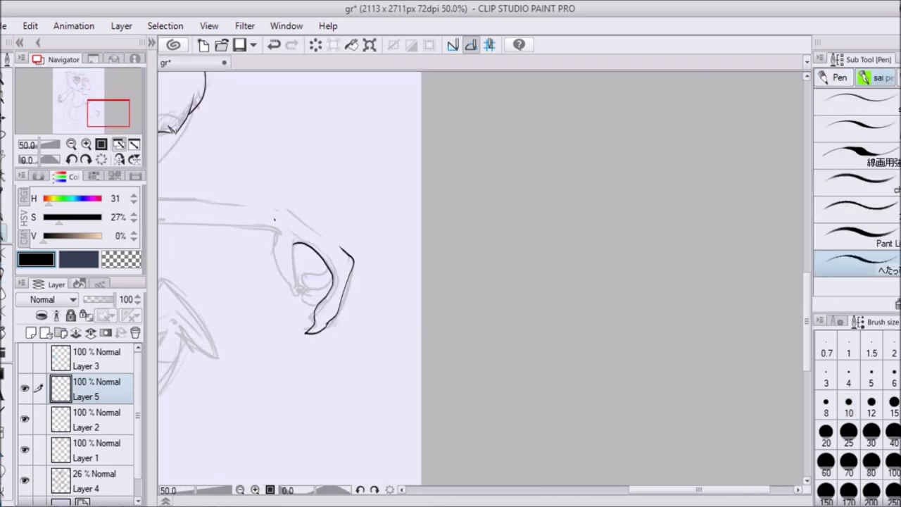
Step: Refine the long toe's claw and ink both sides of the rear toe on the raised foot
key("ctrl+plus")
key("ctrl+plus")
key("minus")
key("minus")
key("minus")
key("minus")
key("minus")
key("minus")
left_click_drag(386, 330, 478, 309)
key("asciicircum")
key("asciicircum")
key("asciicircum")
key("asciicircum")
key("asciicircum")
key("asciicircum")
left_click_drag(408, 258, 429, 277)
left_click_drag(392, 166, 428, 276)
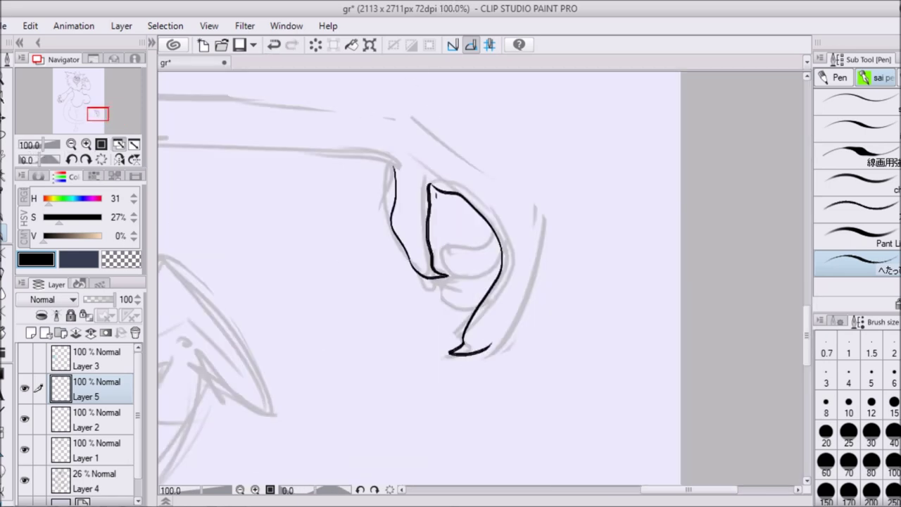
Step: Redraw the long toe's outer edge down to the claw tip and clean the lines around the claw
key("minus")
key("minus")
key("minus")
left_click_drag(534, 325, 368, 189)
key("ctrl+z")
left_click_drag(308, 212, 533, 329)
key("ctrl+z")
mouse_move(464, 187)
left_mouse_down()
mouse_move(533, 331)
mouse_move(526, 344)
mouse_move(504, 346)
left_mouse_up()
key("ctrl+z")
left_click(5, 415)
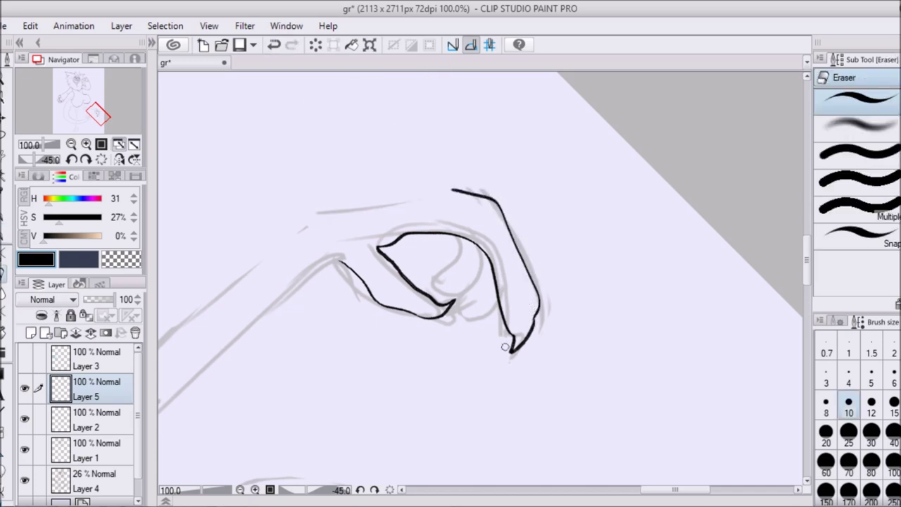
Step: Ink the curled toes and their claw inside the raised foot's opening
key("p")
left_click_drag(497, 298, 451, 314)
left_click_drag(465, 247, 449, 314)
left_click_drag(427, 272, 475, 253)
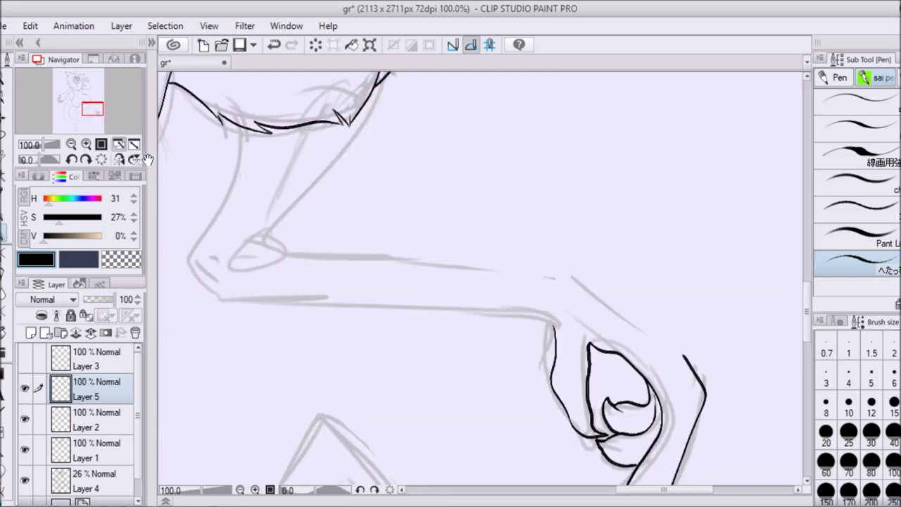
Step: Ink the upper and lower edges of the raised foot's ankle and erase overlapping lines around the curled toes
left_click_drag(431, 234, 576, 375)
left_click_drag(397, 209, 574, 363)
key("e")
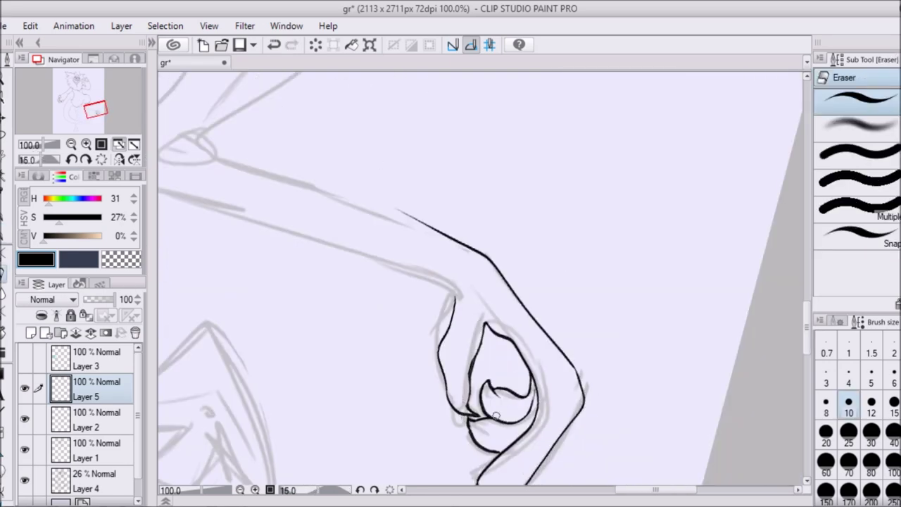
key("minus")
key("minus")
key("minus")
key("p")
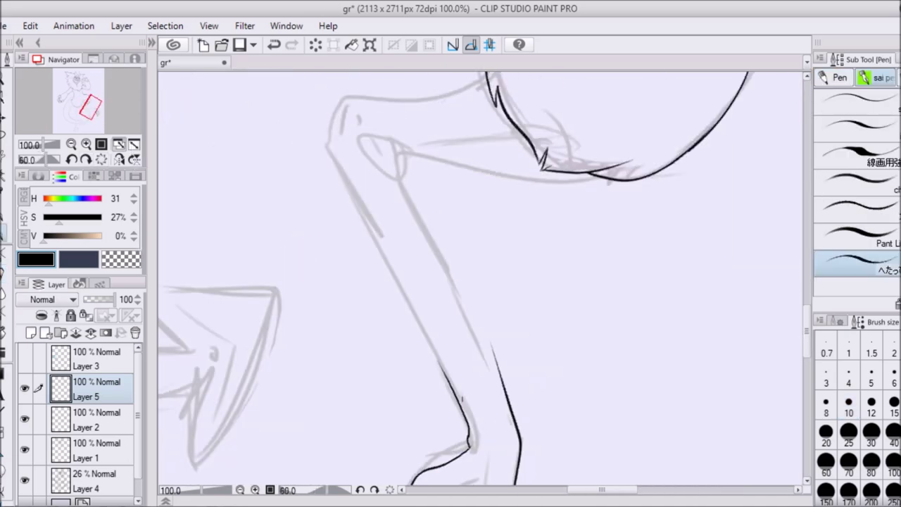
Step: Ink the bent leg's front and back thigh edges and the curves around the knee
key("asciicircum")
key("asciicircum")
key("asciicircum")
key("asciicircum")
key("asciicircum")
key("asciicircum")
key("asciicircum")
key("asciicircum")
key("ctrl+z")
mouse_move(309, 201)
left_mouse_down()
mouse_move(415, 411)
mouse_move(457, 373)
left_mouse_up()
key("ctrl+z")
key("ctrl+y")
key("ctrl+z")
key("ctrl+y")
key("minus")
key("e")
Step: Ink the upper edge of the bent leg's shin from the ankle to the knee and clean its joins
key("asciicircum")
key("asciicircum")
key("asciicircum")
key("asciicircum")
key("asciicircum")
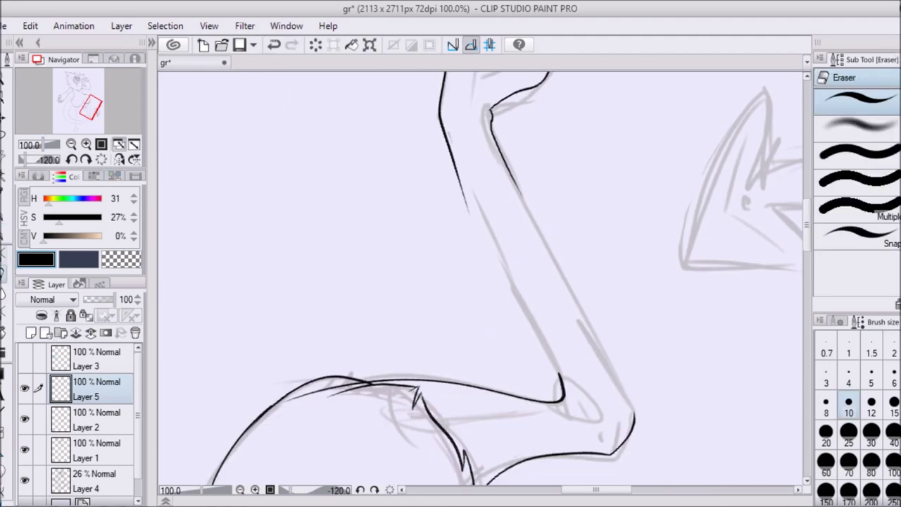
key("p")
mouse_move(441, 109)
left_mouse_down()
mouse_move(561, 377)
mouse_move(563, 401)
left_mouse_up()
key("ctrl+z")
key("ctrl+z")
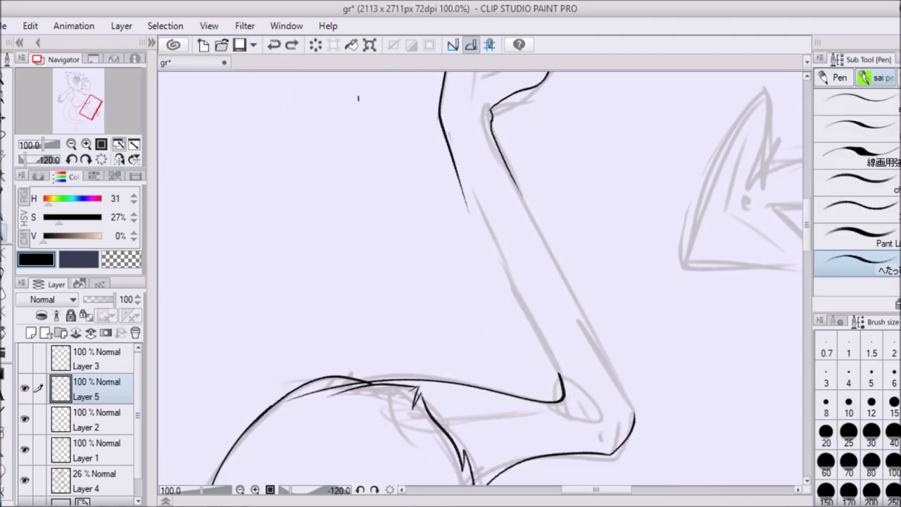
key("p")
key("ctrl+z")
key("p")
key("e")
key("p")
key("e")
key("p")
key("ctrl+y")
key("e")
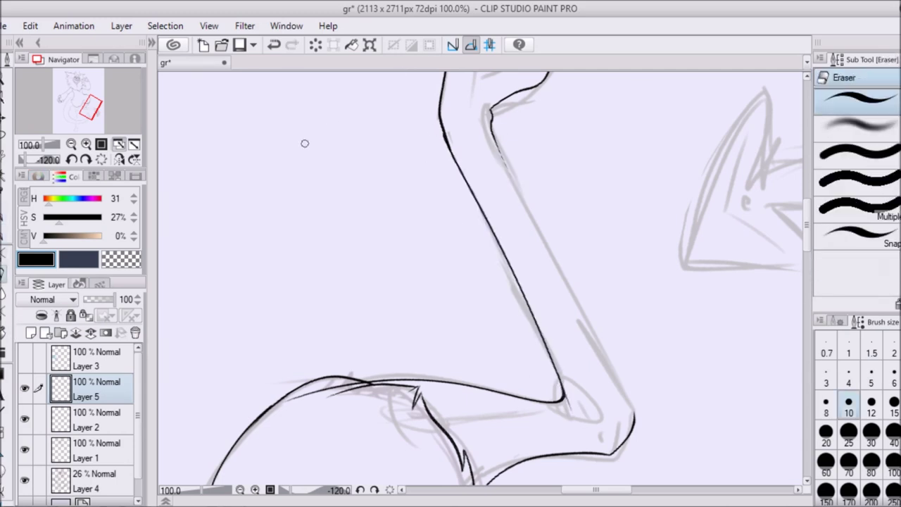
Step: Ink the shin's underside from the ankle to the knee and add a short curve inside the knee
key("p")
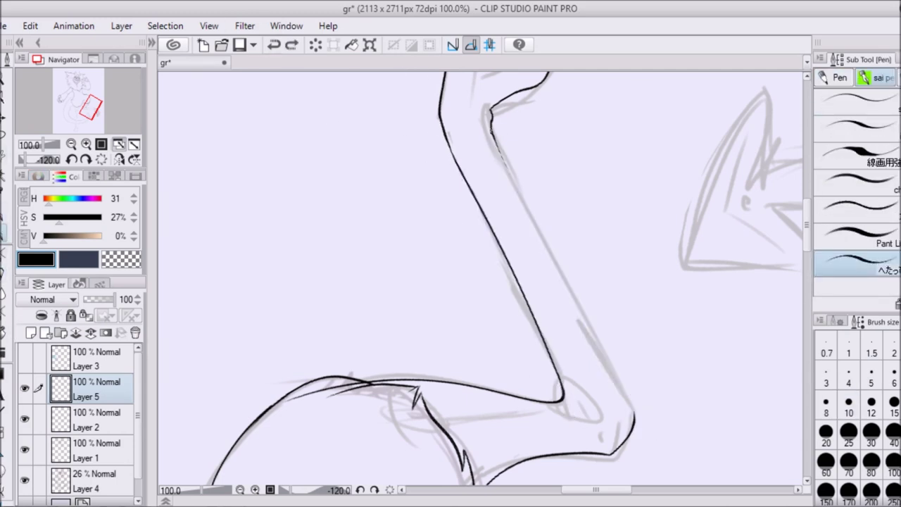
key("ctrl+@")
key("e")
key("p")
left_click_drag(265, 296, 284, 333)
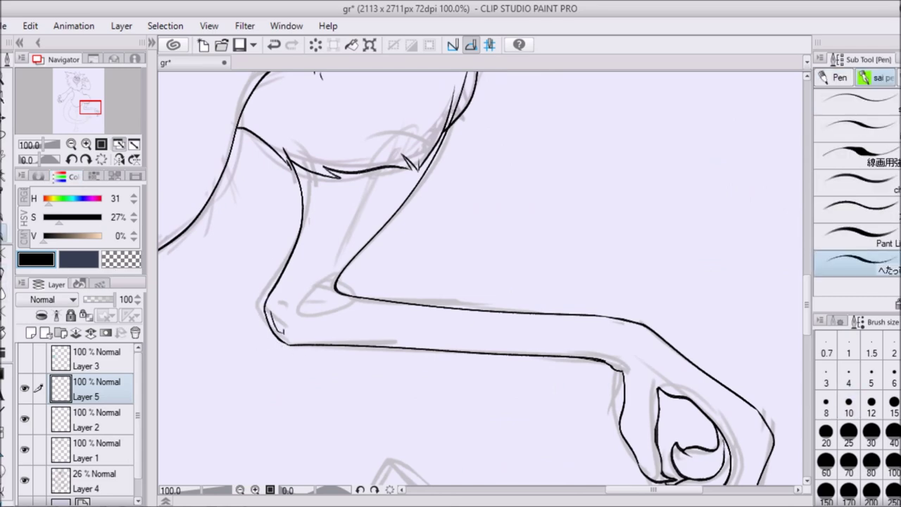
Step: Hatch the hollow behind the bent knee and complete the small detail mark on the kneecap
key("asciicircum")
key("e")
key("ctrl+@")
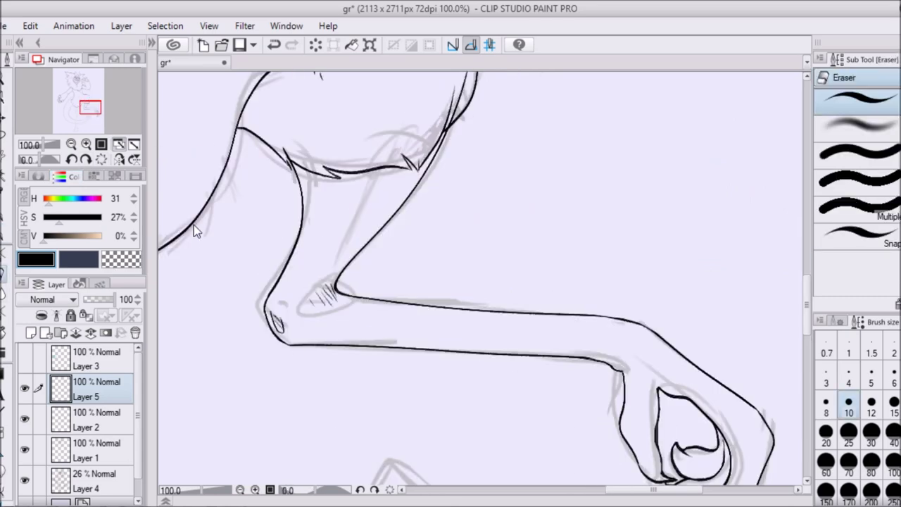
Step: Lasso the raised foot's line art, nudge it slightly with a transform, and erase stray lines around the toes
key("ctrl+0")
key("ctrl+plus")
key("ctrl+plus")
key("ctrl+plus")
key("m")
left_click_drag(373, 236, 372, 239)
key("ctrl+t")
left_click_drag(519, 390, 521, 385)
key("Return")
key("ctrl+plus")
key("ctrl+plus")
key("e")
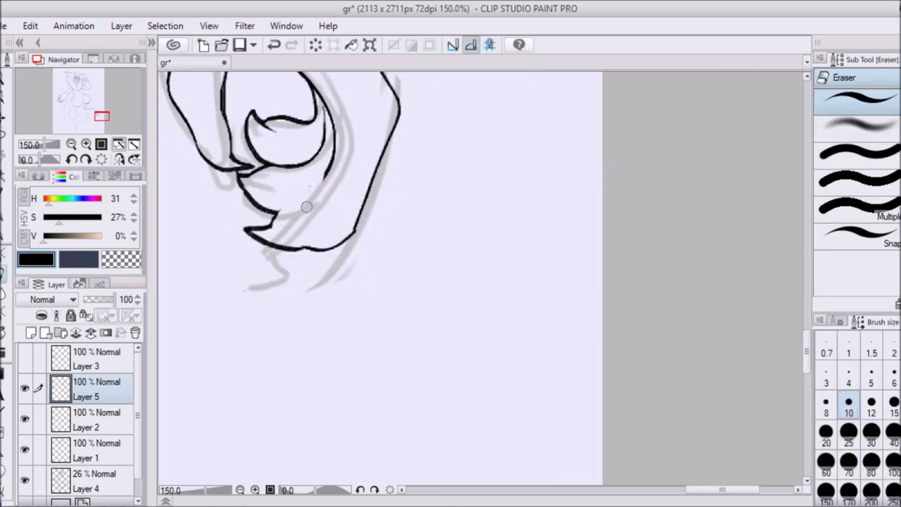
Step: Ink the missing curve of the raised foot's middle toe down to its claw and clean the overlaps
key("minus")
key("minus")
key("minus")
key("minus")
key("p")
key("e")
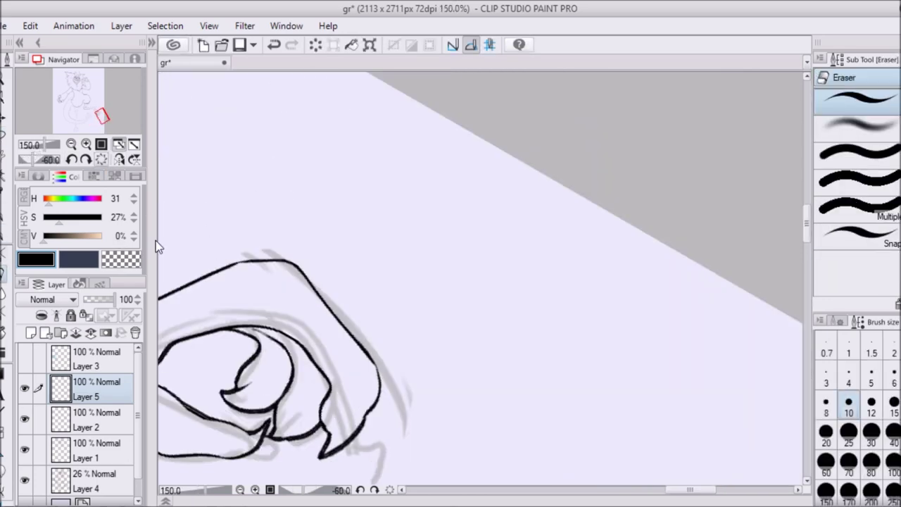
key("ctrl+@")
Step: Ink the standing foot's middle toe and the spur-side toe, with their claws and the gaps between toes
key("ctrl+0")
key("ctrl+plus")
key("ctrl+plus")
key("ctrl+plus")
scroll(478, 282, "down", 5)
key("p")
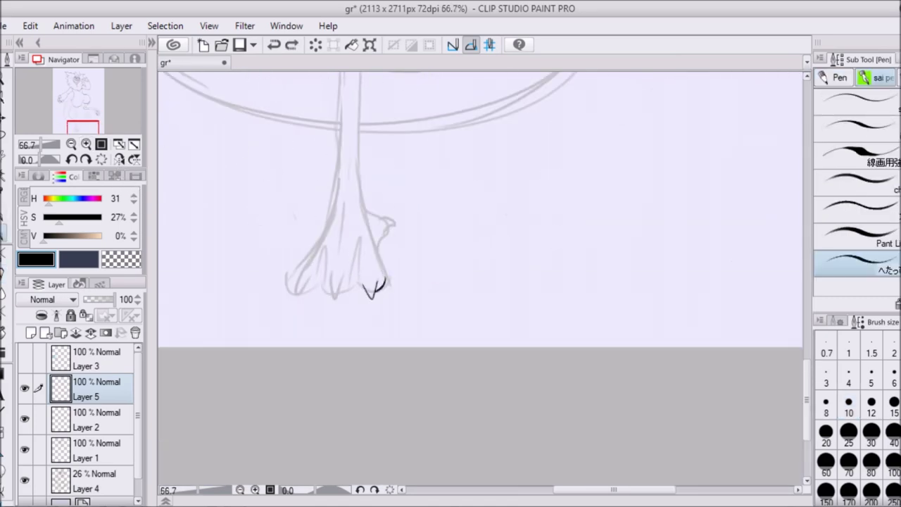
scroll(209, 230, "up", 2)
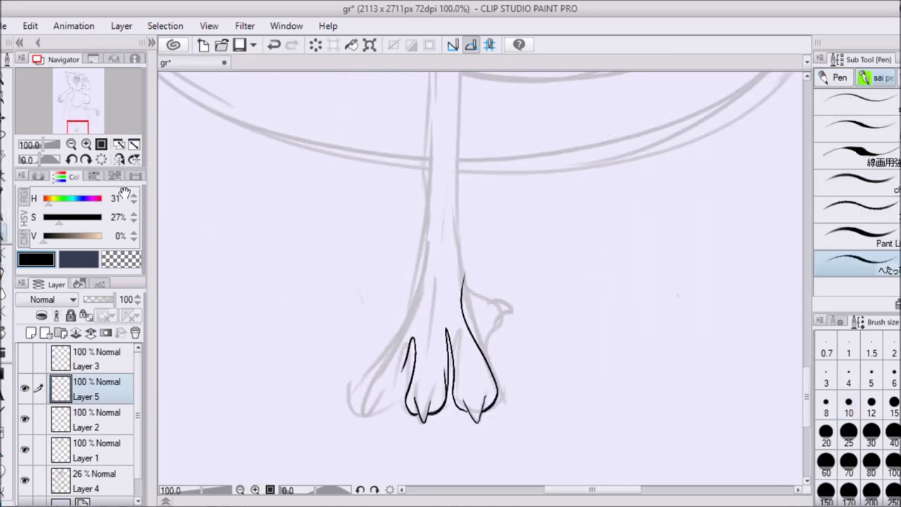
key("c")
key("c")
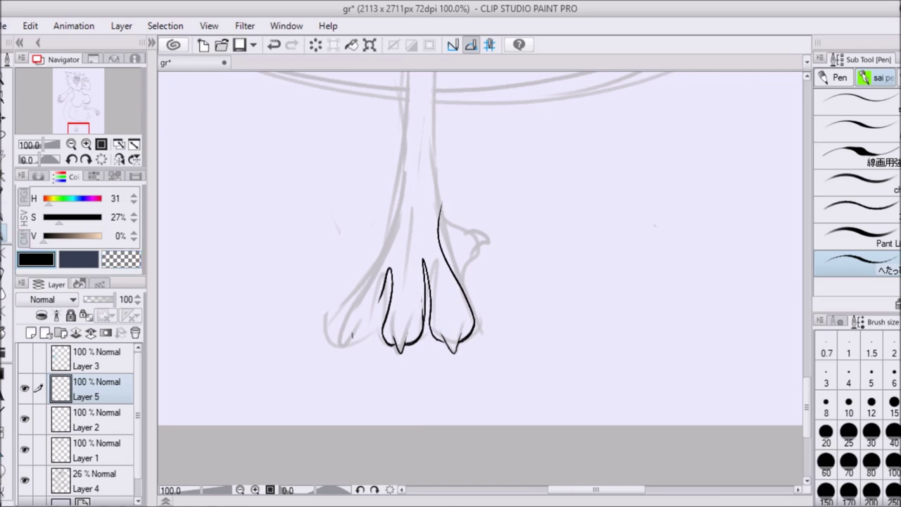
Step: Ink the standing foot's remaining outer toe and claw, clean the toe joins, and add short knuckle marks
key("e")
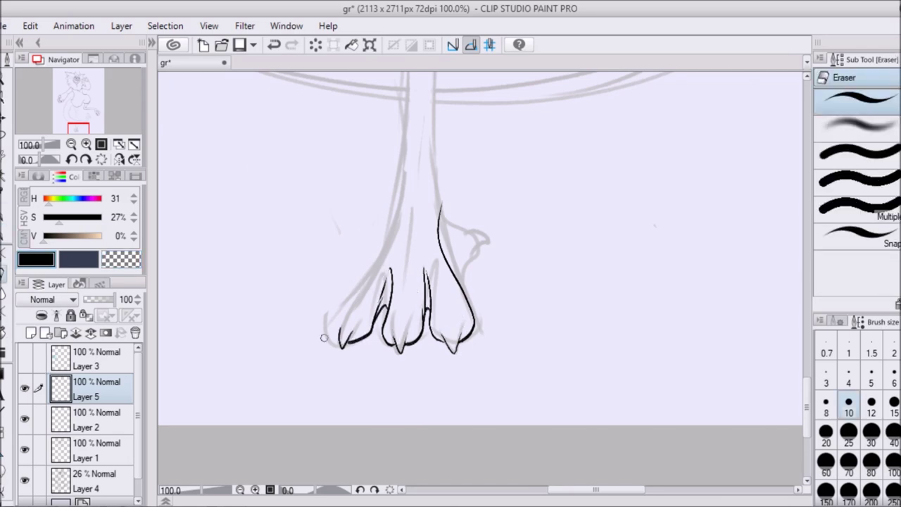
key("p")
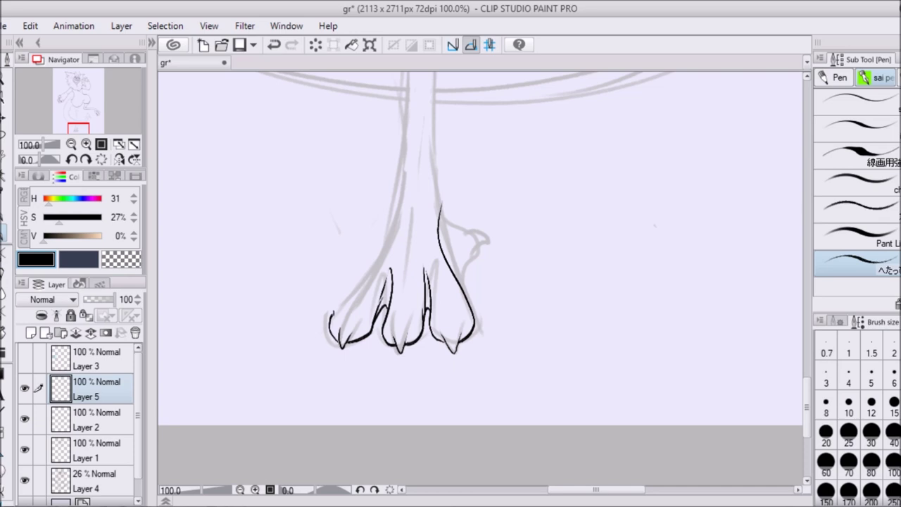
key("e")
key("p")
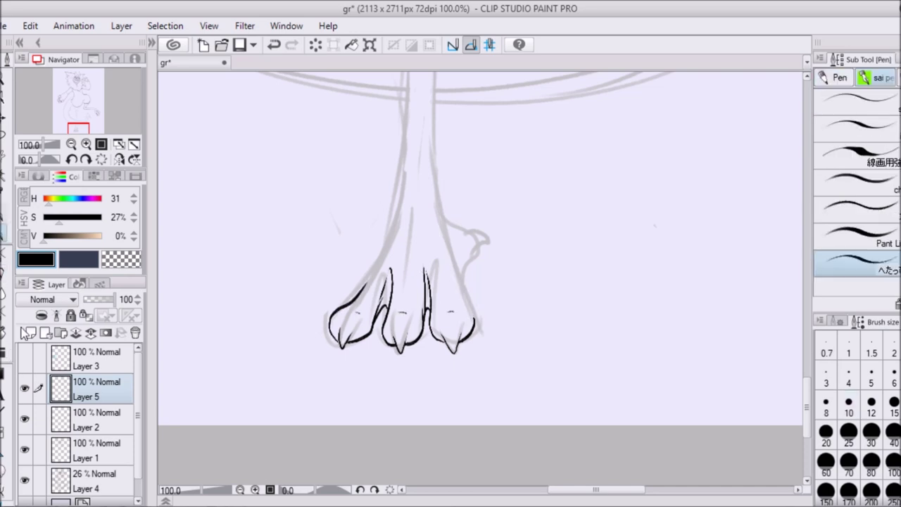
Step: Ink both sides of the standing foot up to the ankle and the small clawed spur, checking with the canvas flipped
key("h")
left_click_drag(521, 201, 504, 281)
left_click_drag(560, 154, 607, 297)
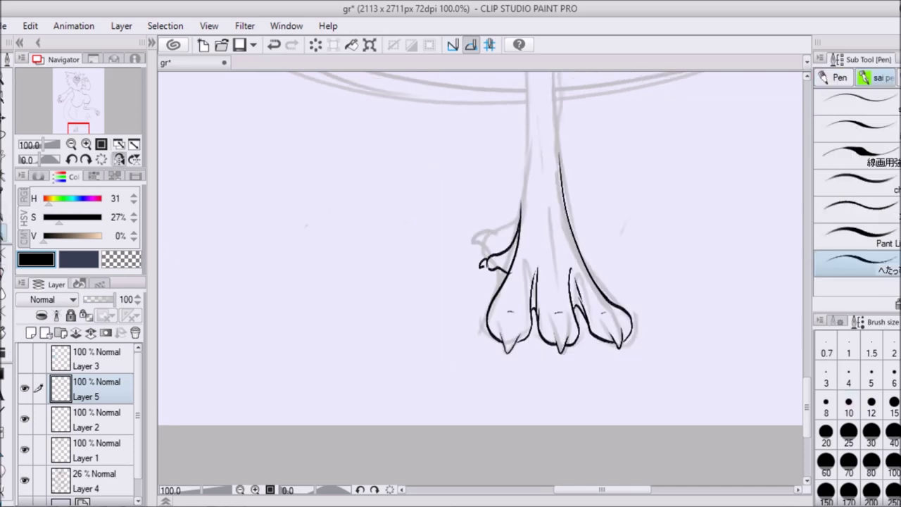
key("h")
key("e")
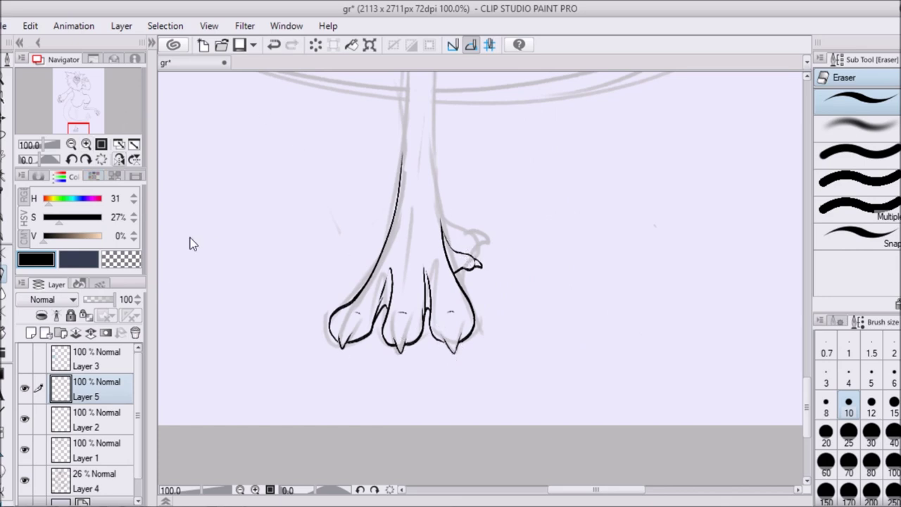
Step: Ink the standing leg's thigh edges from the belly fur down to the knee
key("p")
scroll(479, 281, "up", 10)
key("ctrl+z")
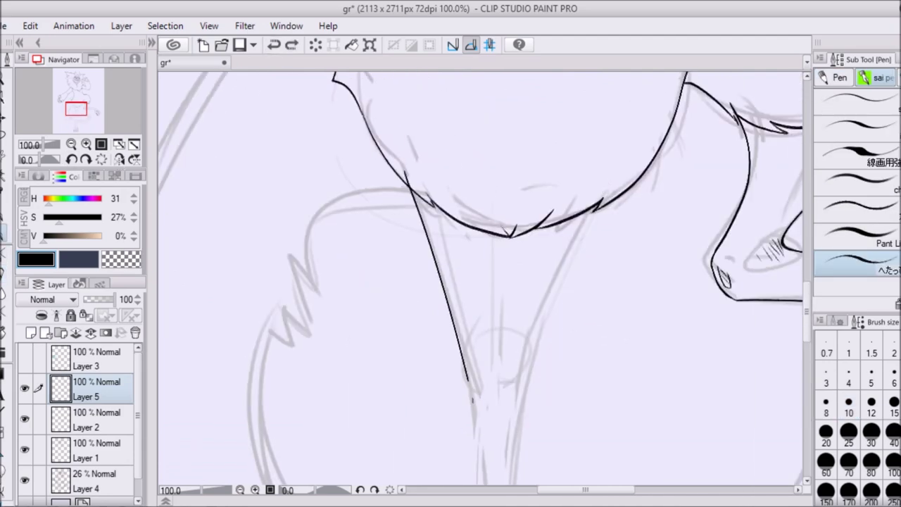
Step: Ink the spur-side edge of the standing leg's shin from knee to ankle, redrawing the stroke until it fits
key("h")
key("ctrl+minus")
key("asciicircum")
left_click_drag(385, 83, 484, 425)
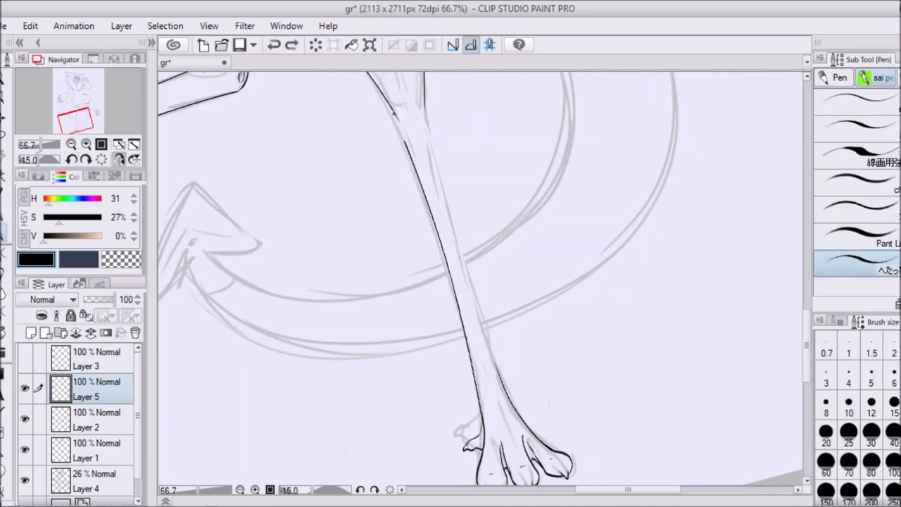
key("ctrl+z")
left_click_drag(475, 380, 483, 422)
left_click_drag(380, 89, 484, 422)
key("ctrl+z")
key("asciicircum")
key("ctrl+z")
mouse_move(341, 131)
left_mouse_down()
mouse_move(527, 425)
mouse_move(520, 423)
left_mouse_up()
Step: Ink the opposite edge of the standing leg's shin in one long stroke, replacing the first attempt
left_click_drag(378, 121, 482, 299)
key("ctrl+z")
left_click_drag(380, 105, 528, 371)
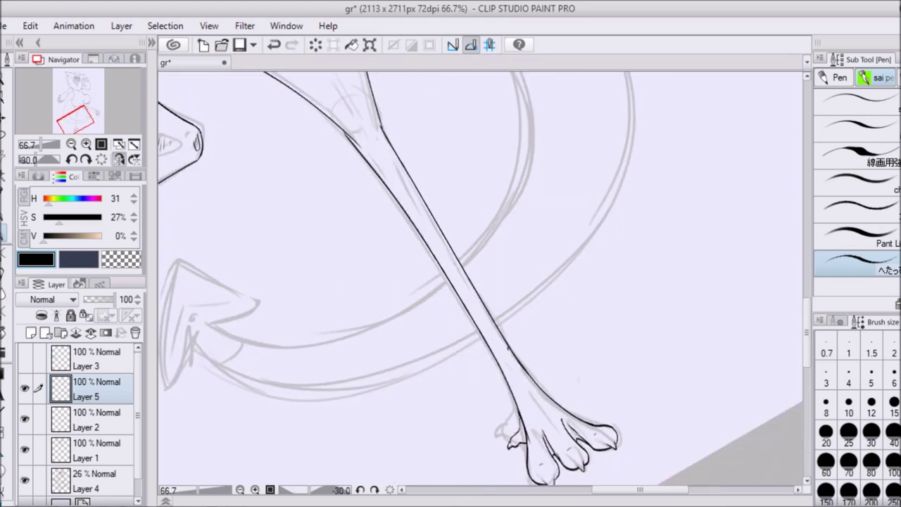
Step: Reset the canvas rotation and erase the overlapping lines where the spur joins the standing ankle
key("minus")
key("minus")
key("ctrl+alt+0")
key("e")
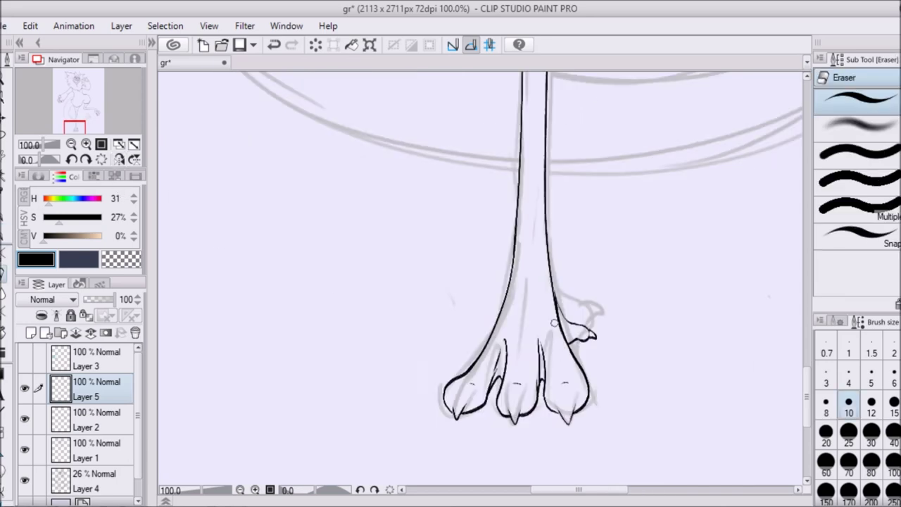
key("p")
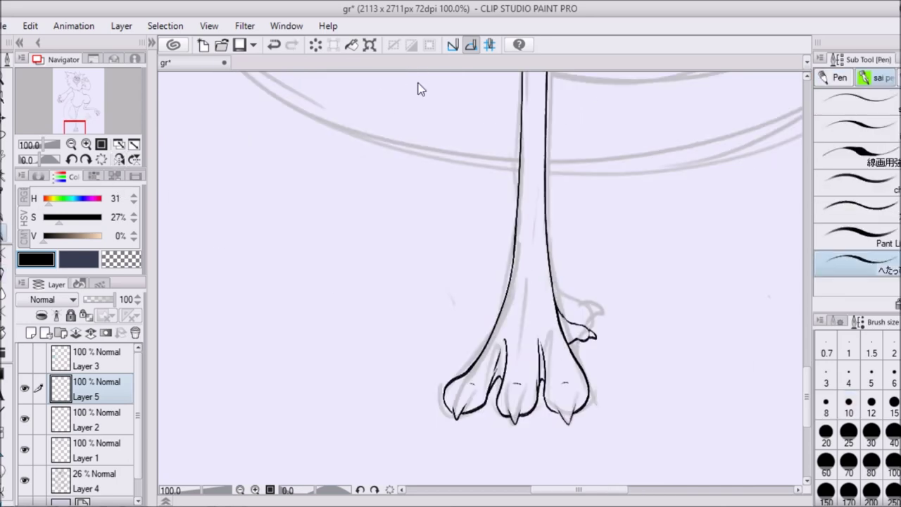
Step: Erase the overshooting line ends at the standing knee and smooth the join between thigh and shin
key("e")
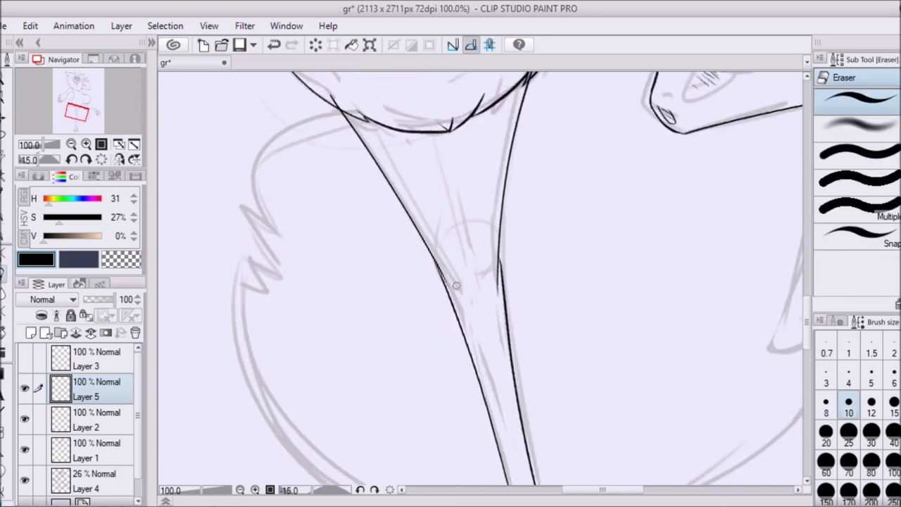
key("minus")
key("p")
left_click_drag(454, 246, 462, 322)
key("ctrl+z")
key("asciicircum")
key("c")
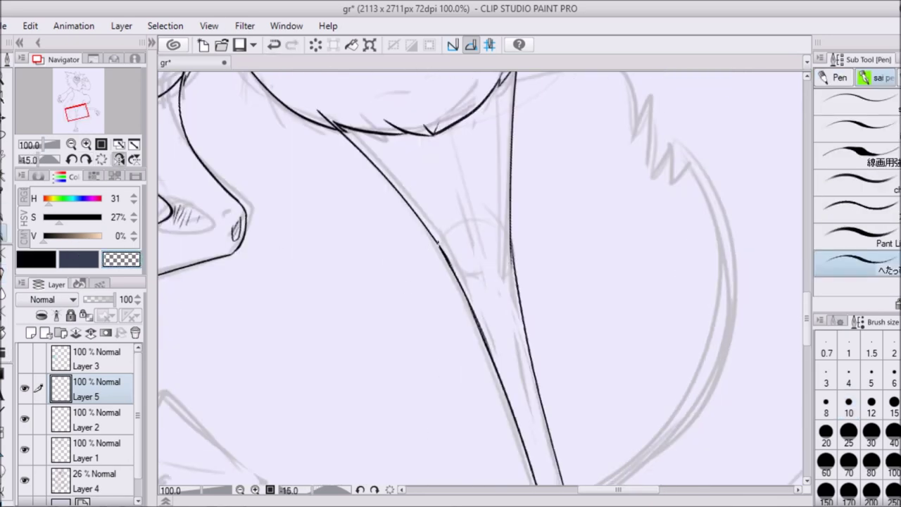
key("e")
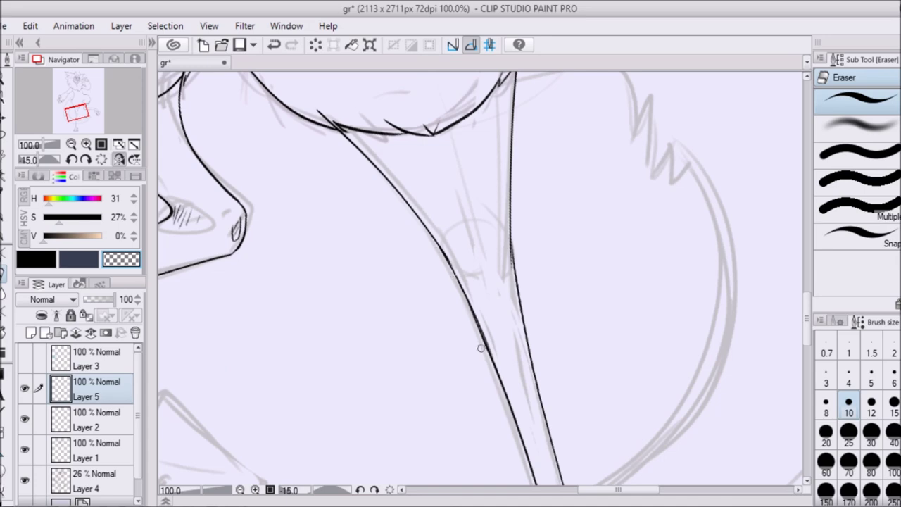
Step: Refine the standing knee's joins and trim the thigh lines where they cross the belly fur
key("minus")
key("minus")
key("minus")
key("p")
key("c")
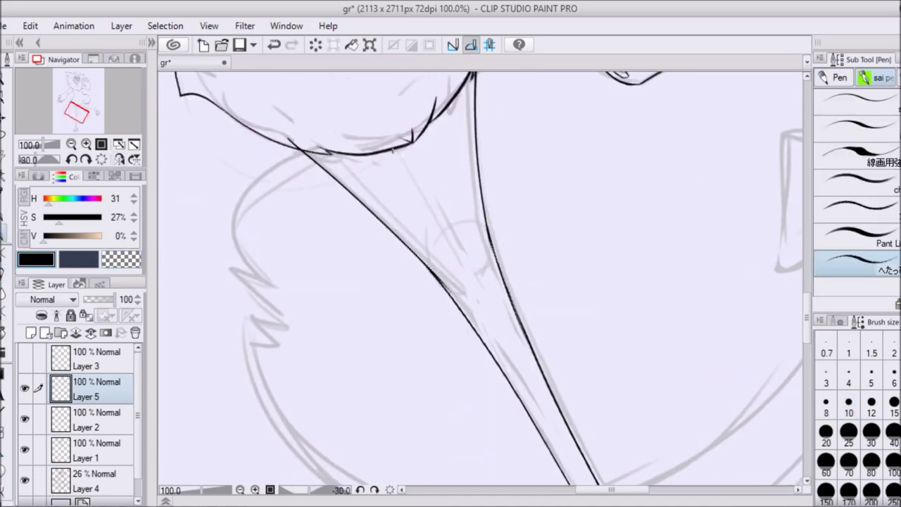
key("asciicircum")
key("asciicircum")
key("e")
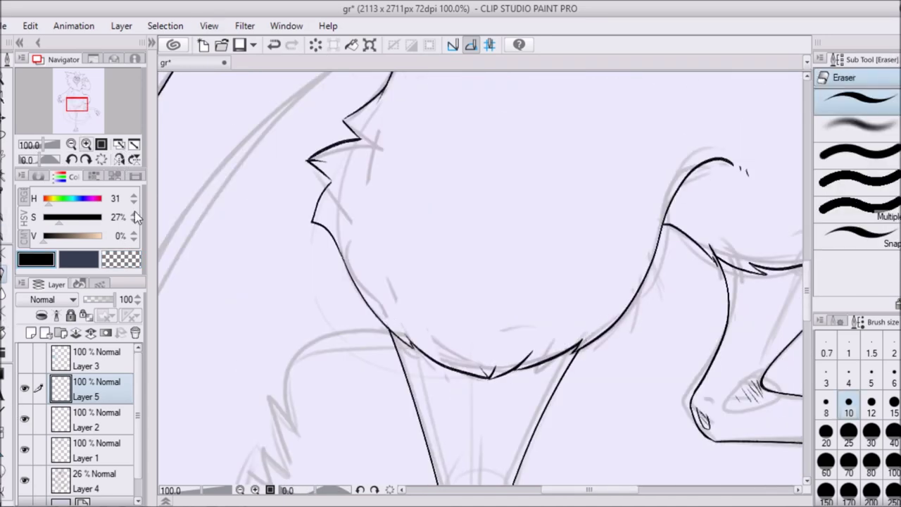
Step: Clean the overlaps between the leg lines on Layer 5 and the haunch fur on Layer 2
key("h")
key("alt+bracketleft")
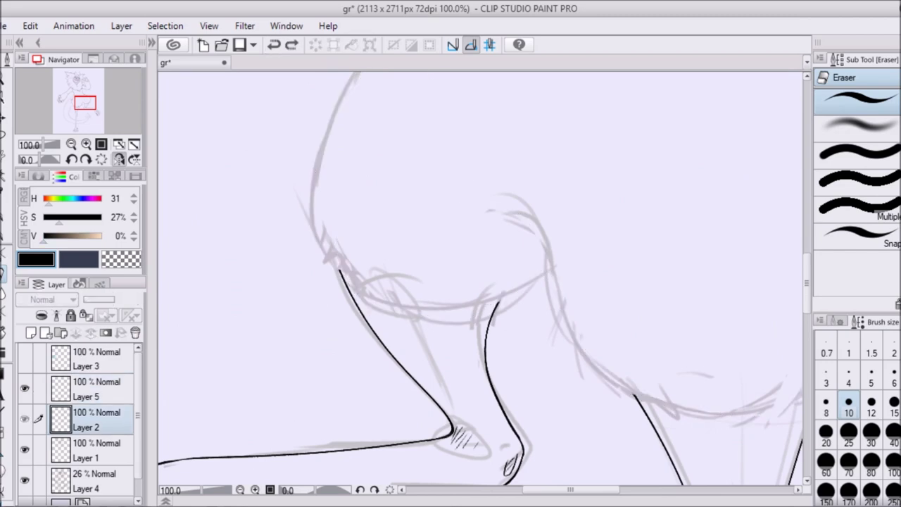
key("p")
key("alt+bracketright")
key("e")
key("alt+bracketleft")
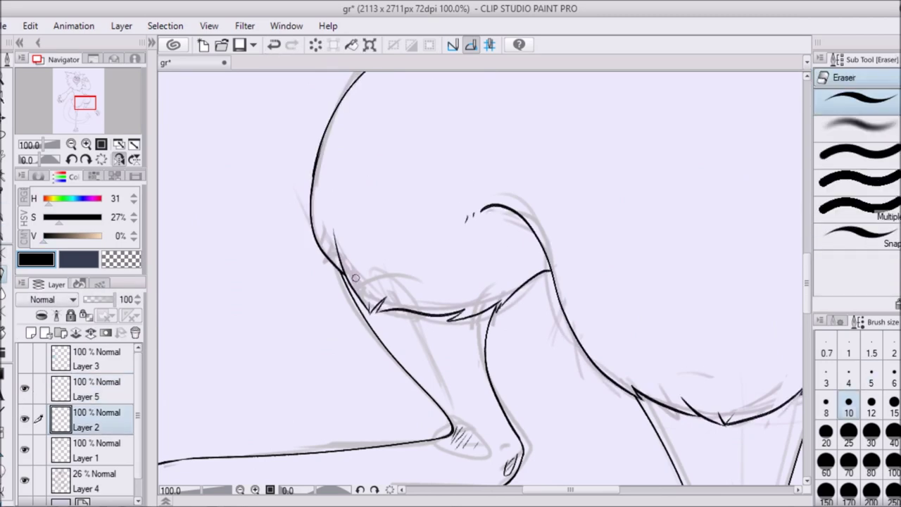
Step: Add short hatch marks across the standing knee and merge the line art layers down into Layer 1
key("ctrl+0")
key("ctrl+plus")
key("ctrl+plus")
key("ctrl+plus")
key("ctrl+minus")
key("p")
key("ctrl+e")
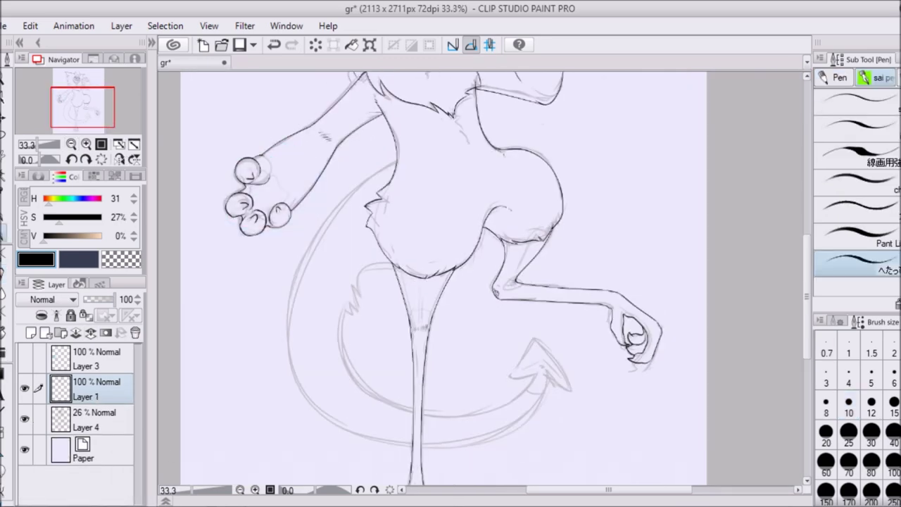
Step: Create a new layer above Layer 1 and ink the tail's long outer curve from the hip to the tip
key("ctrl+z")
key("ctrl+y")
key("ctrl+z")
key("ctrl+y")
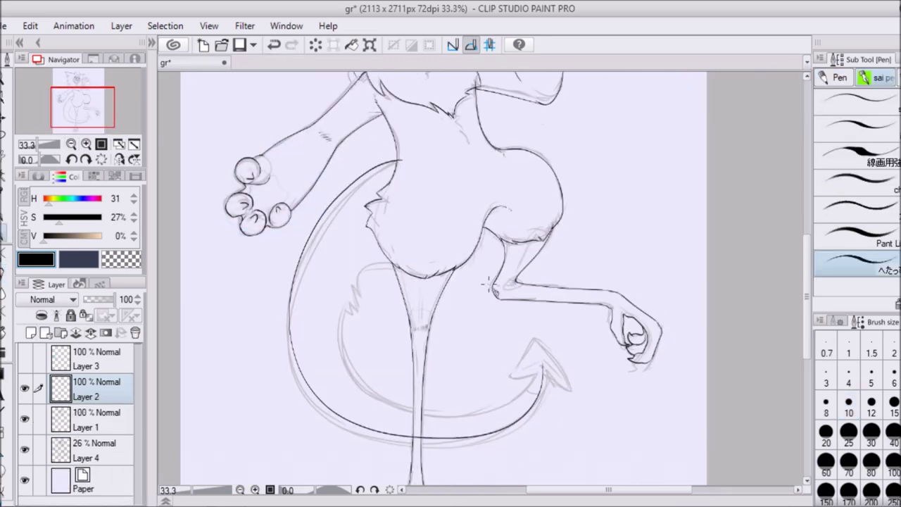
Step: Ink the outline of the arrow-shaped tail tip with the canvas flipped
key("h")
key("ctrl+z")
key("ctrl+y")
key("ctrl+plus")
key("ctrl+plus")
key("ctrl+z")
key("ctrl+y")
key("ctrl+y")
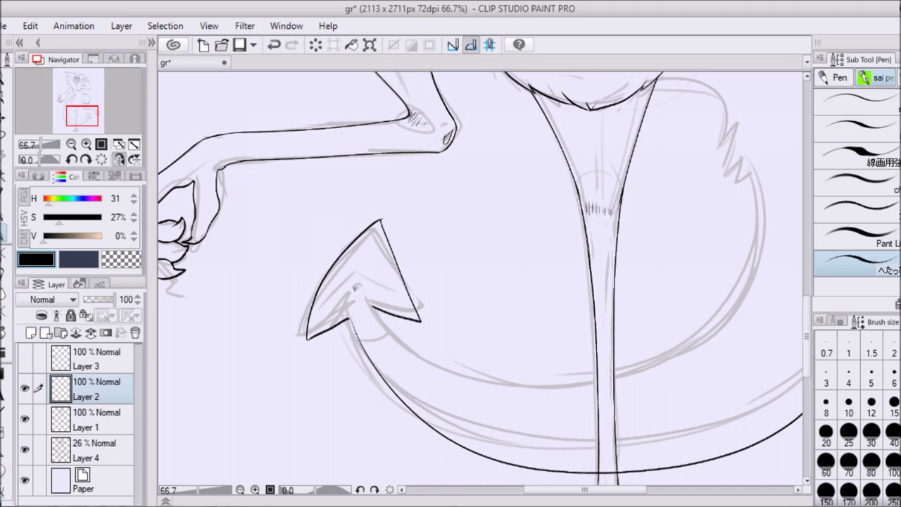
Step: Redraw the short barb edge beside the tail's outer curve and clean the corners of the tail tip
key("e")
key("h")
key("-")
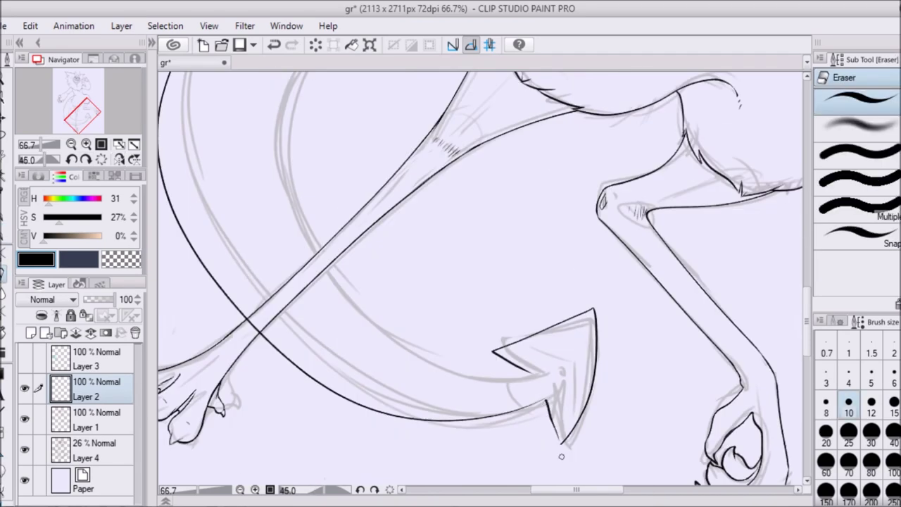
key("p")
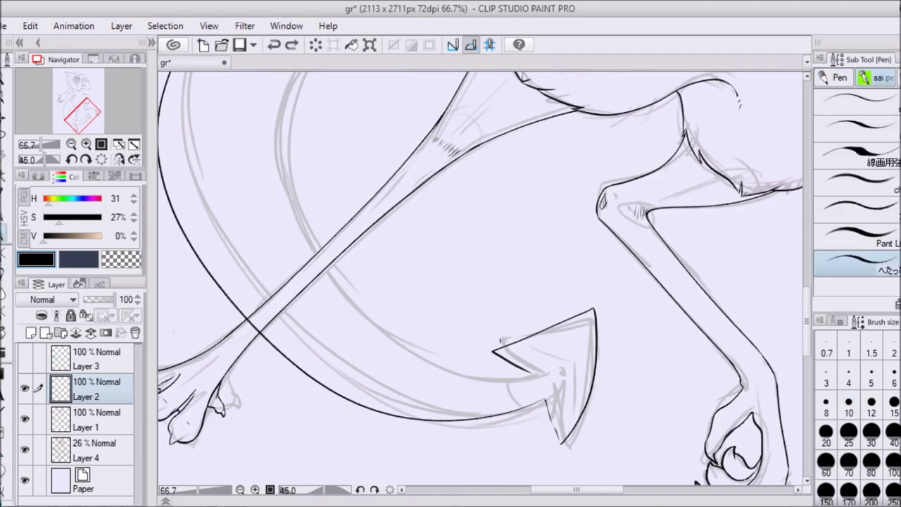
key("e")
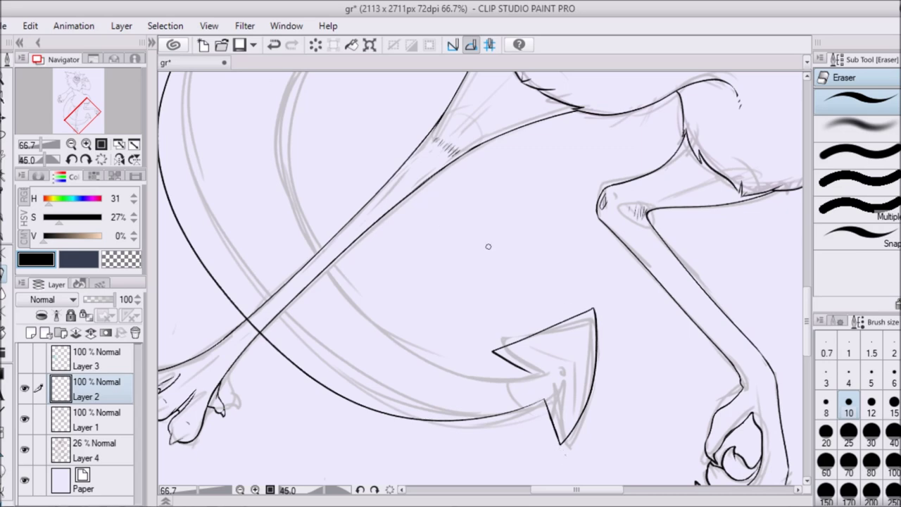
Step: Lasso the tail's outer curve and reshape its lower bend with a mesh transformation
key("at")
key("m")
key("ctrl+minus")
key("ctrl+minus")
key("ctrl+shift+d")
key("ctrl+shift+t")
left_click_drag(239, 440, 264, 409)
left_click_drag(343, 440, 346, 433)
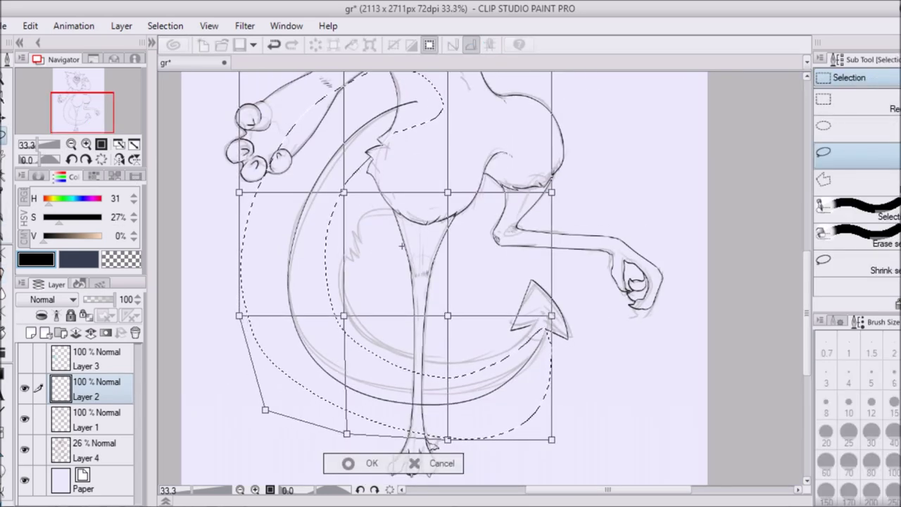
key("Return")
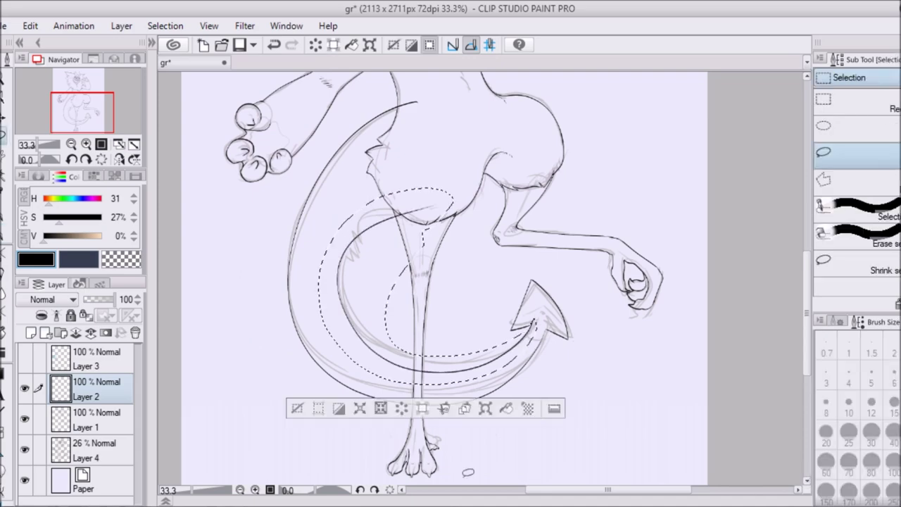
Step: Ink the tail's inner curve and bend its lower section into shape with mesh transformations
key("ctrl+shift+t")
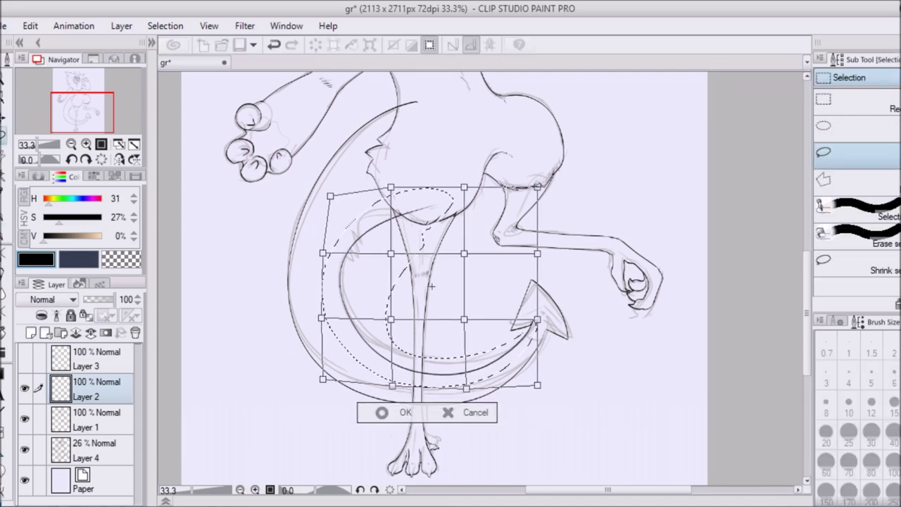
key("Return")
scroll(668, 398, "up", 1)
key("ctrl+shift+t")
left_click_drag(371, 342, 376, 350)
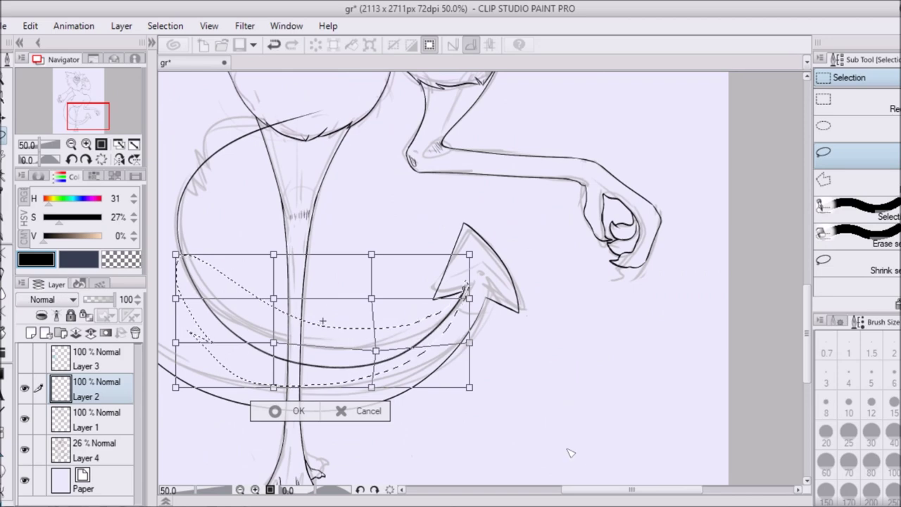
key("Return")
Step: Erase overlaps where the tail meets its arrow tip and refine the tip's lines
key("e")
scroll(243, 321, "up", 1)
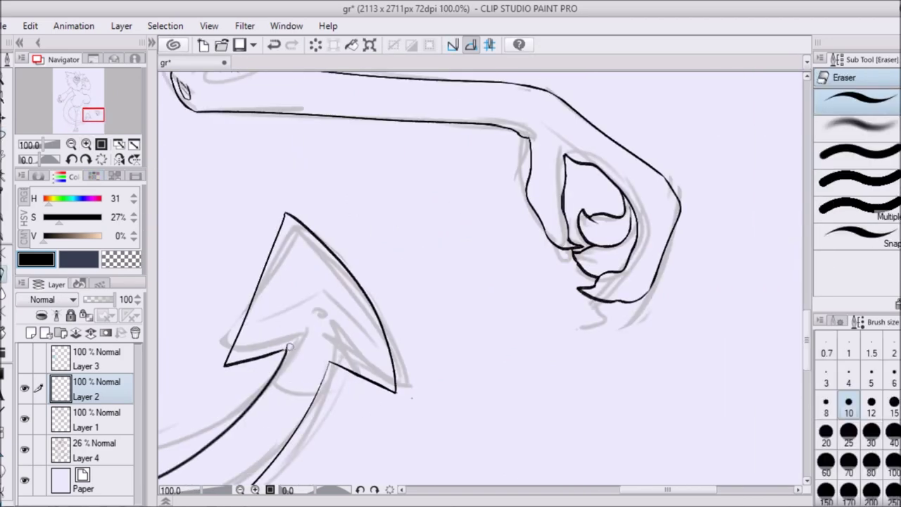
key("p")
key("minus")
key("minus")
key("ctrl+z")
mouse_move(433, 399)
left_mouse_down()
mouse_move(268, 324)
mouse_move(297, 329)
left_mouse_up()
Step: Ink a jagged fur tuft across the gap in the tail's inner curve, below the body
key("e")
key("ctrl+0")
scroll(451, 302, "up", 3)
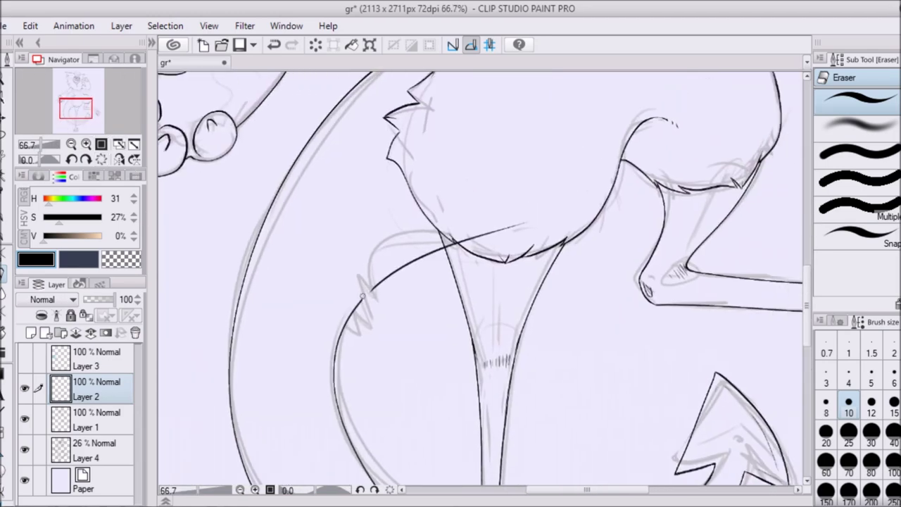
key("p")
mouse_move(304, 310)
left_mouse_down()
mouse_move(304, 355)
mouse_move(278, 365)
left_mouse_up()
Step: Erase the ends of the tail's curves where they overlap the leg and body
key("e")
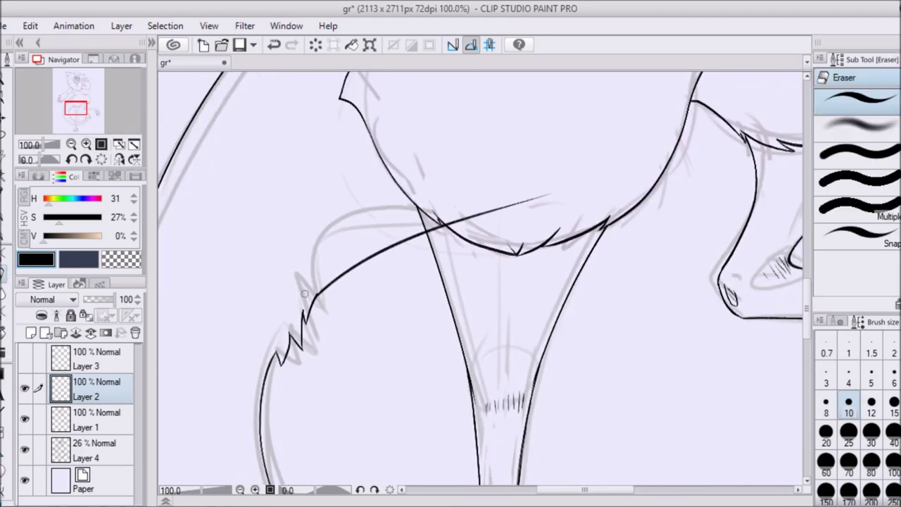
left_click_drag(447, 220, 466, 222)
scroll(434, 169, "up", 3)
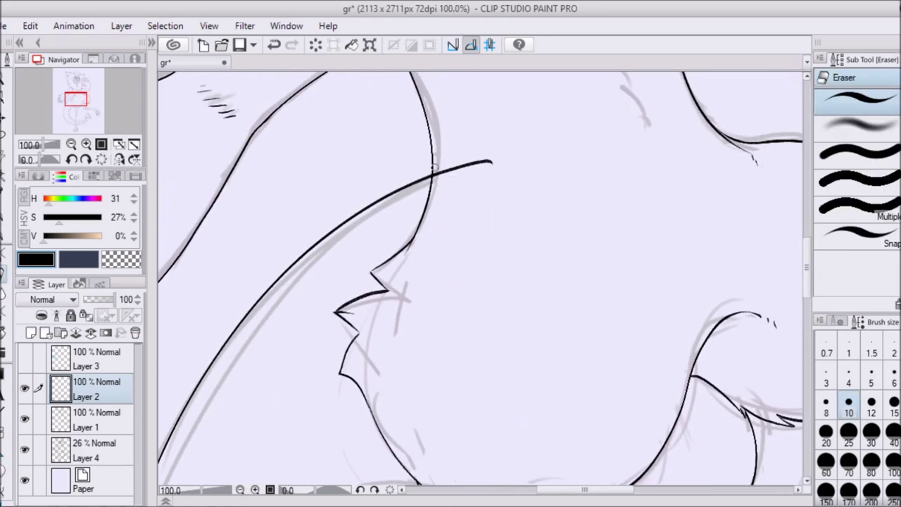
Step: Add a new raster layer directly above Layer 2 in the line art
key("ctrl+0")
key("alt+bracketleft")
key("alt+bracketleft")
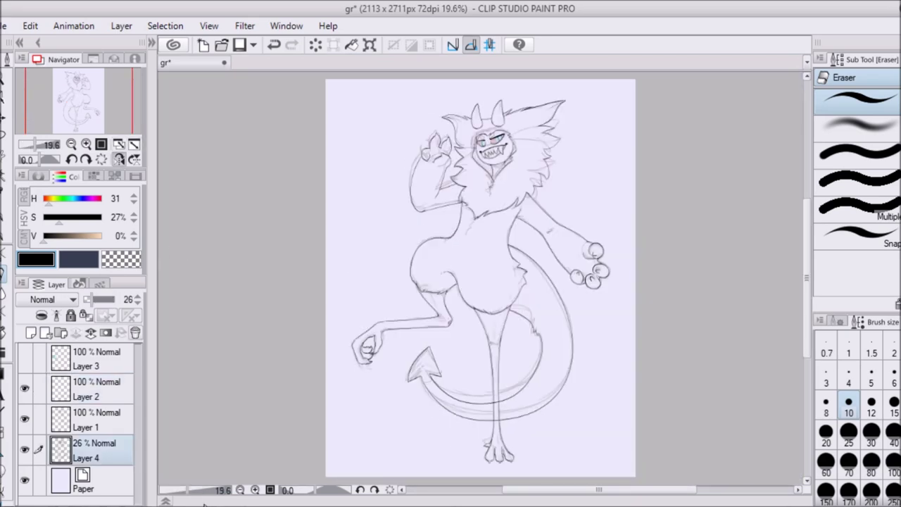
key("ctrl+shift+n")
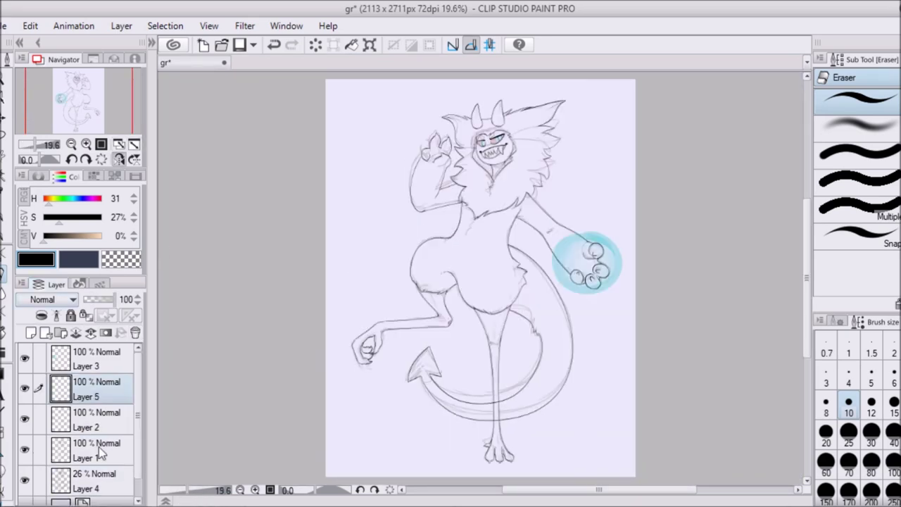
Step: Flip the canvas view horizontally and clear the rough sketch from Layer 4
key("h")
key("alt+bracketleft")
key("alt+bracketleft")
key("alt+bracketleft")
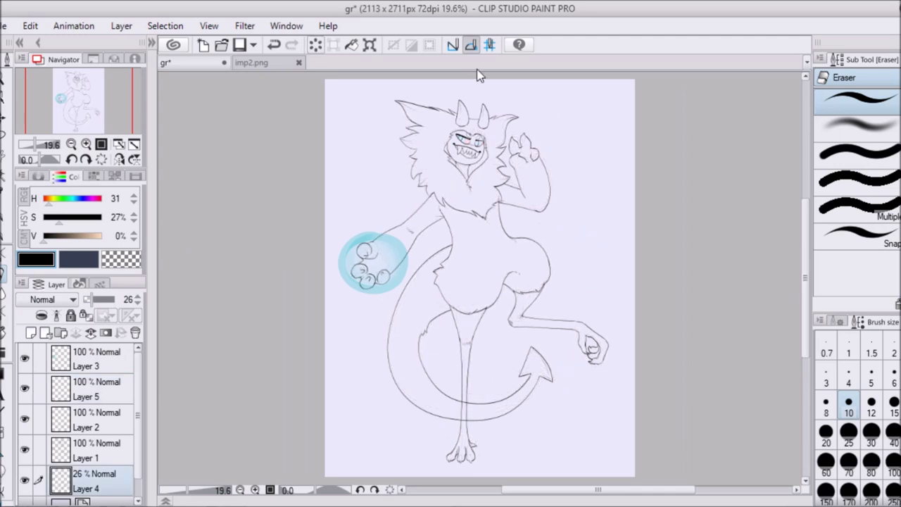
Step: Erase the standing leg's lines where they cross the tail
key("alt+bracketright")
key("alt+bracketright")
key("alt+bracketright")
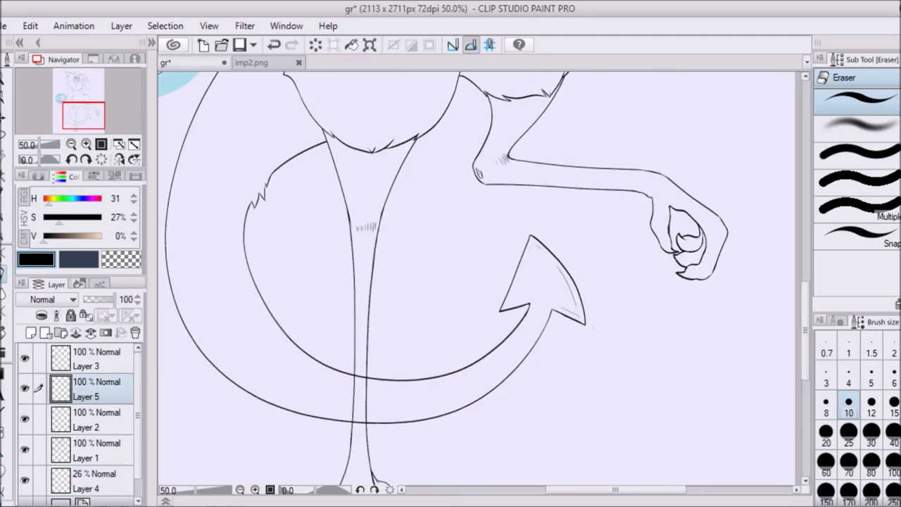
key("alt+bracketleft")
key("alt+bracketleft")
key("bracketright")
Step: Tidy the line art around the eyes and face with a size 8 eraser
key("ctrl+0")
key("ctrl+alt+0")
key("bracketleft")
key("bracketleft")
key("bracketleft")
key("bracketleft")
key("minus")
key("minus")
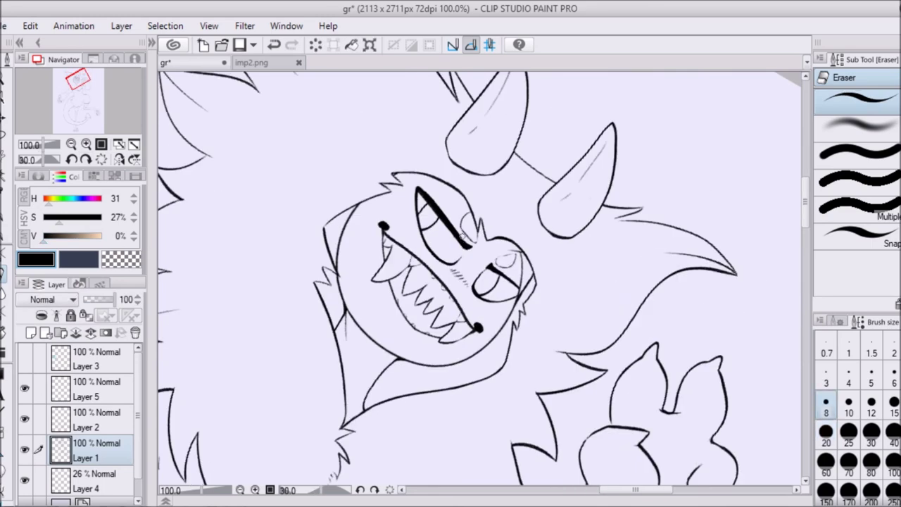
key("asciicircum")
key("asciicircum")
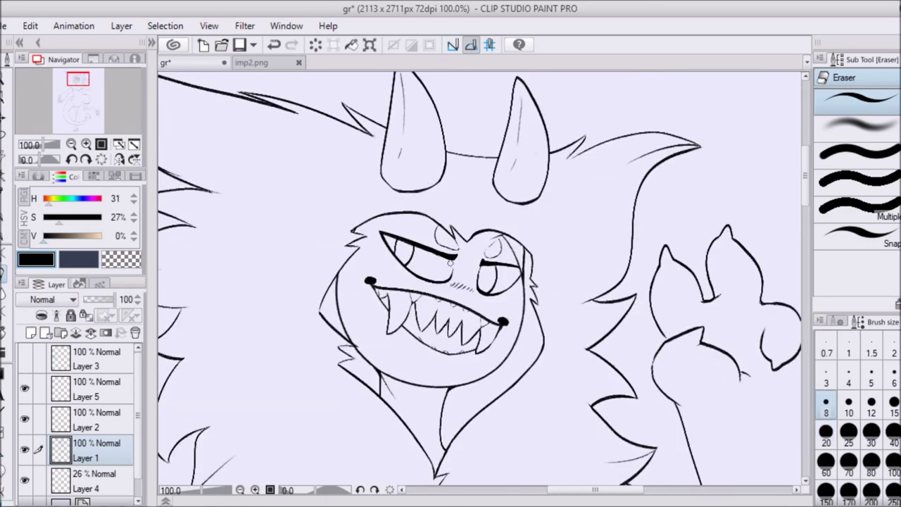
Step: Merge Layer 5 and Layer 2 down into Layer 1 to combine the line art
key("ctrl+0")
left_click(97, 389)
key("ctrl+e")
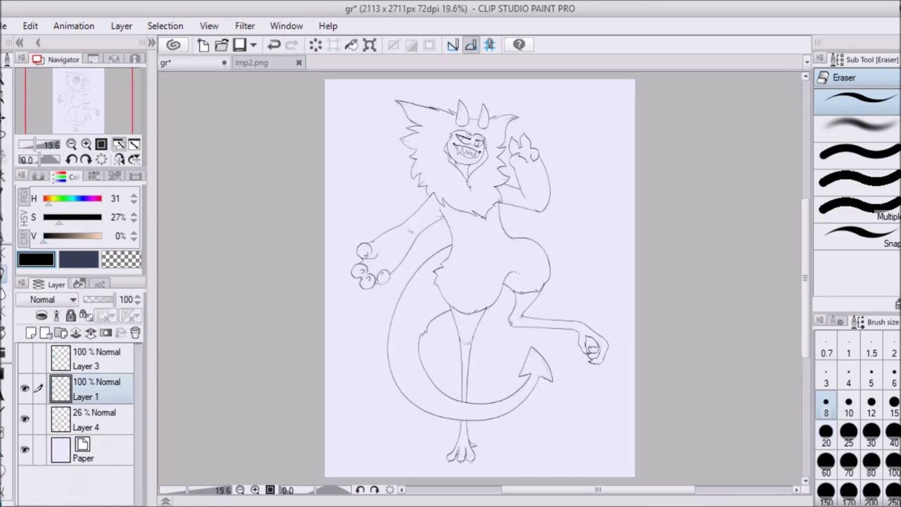
key("ctrl+e")
Step: Auto-select the area outside the figure, invert the selection, fill it with blue on Layer 4 and deselect
key("w")
left_click(541, 480)
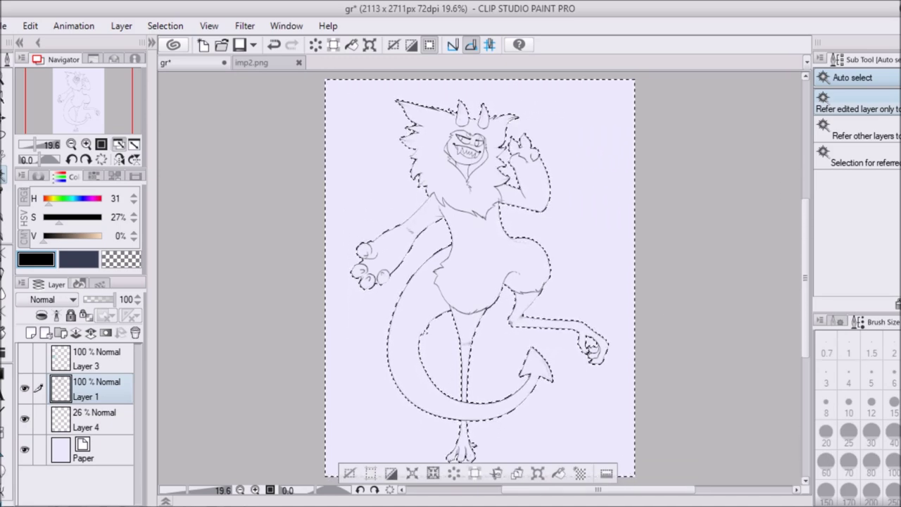
key("ctrl+shift+i")
left_click(96, 419)
key("alt+BackSpace")
key("ctrl+d")
Step: Touch up the blue base fill along the raised hand with a size 8 pen
scroll(543, 136, "up", 5)
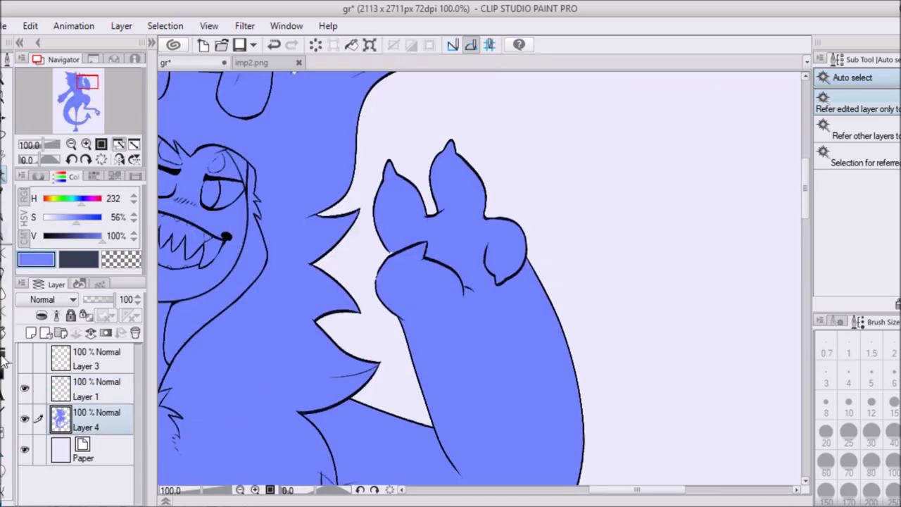
key("p")
key("bracketleft")
key("bracketleft")
key("bracketleft")
key("bracketleft")
left_click_drag(406, 286, 486, 287)
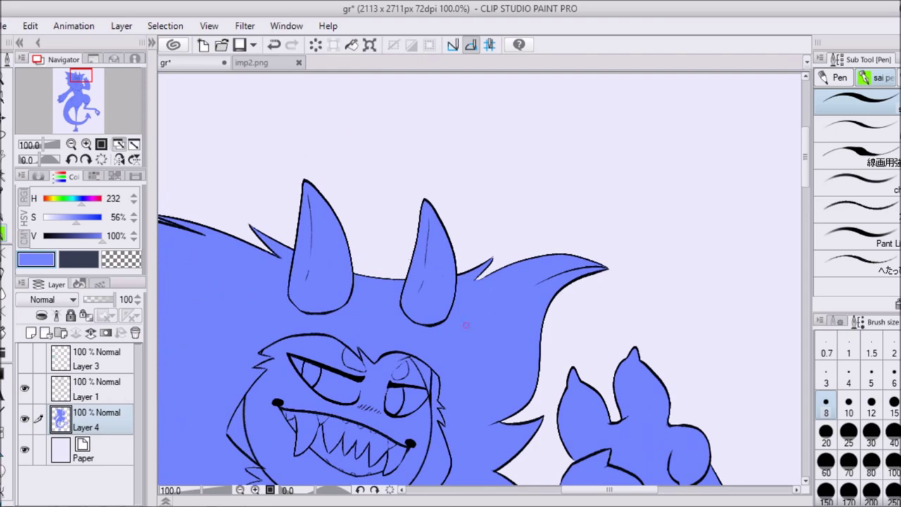
Step: Correct the blue fill's edges around the horns, ears and mane, alternating between blue and transparent color
left_click_drag(278, 255, 509, 302)
key("c")
key("c")
key("c")
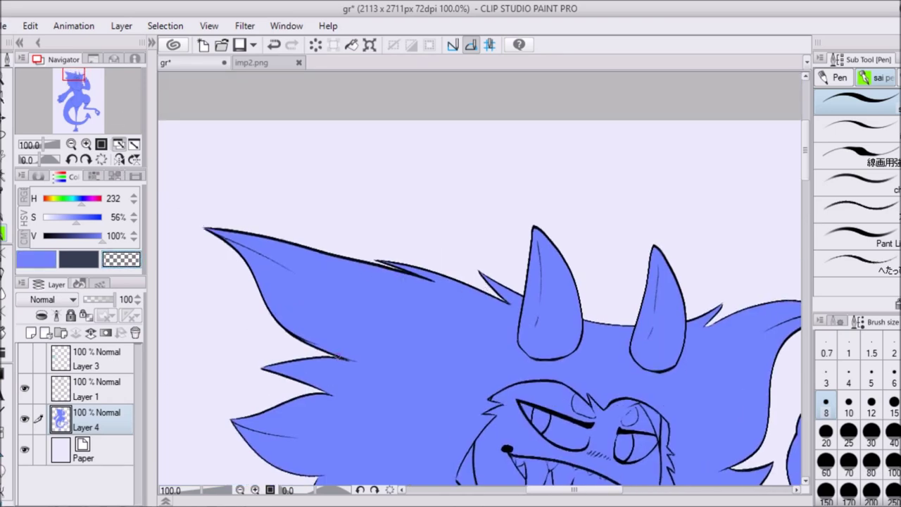
left_click_drag(341, 358, 383, 127)
key("c")
key("c")
key("c")
left_click_drag(380, 364, 669, 182)
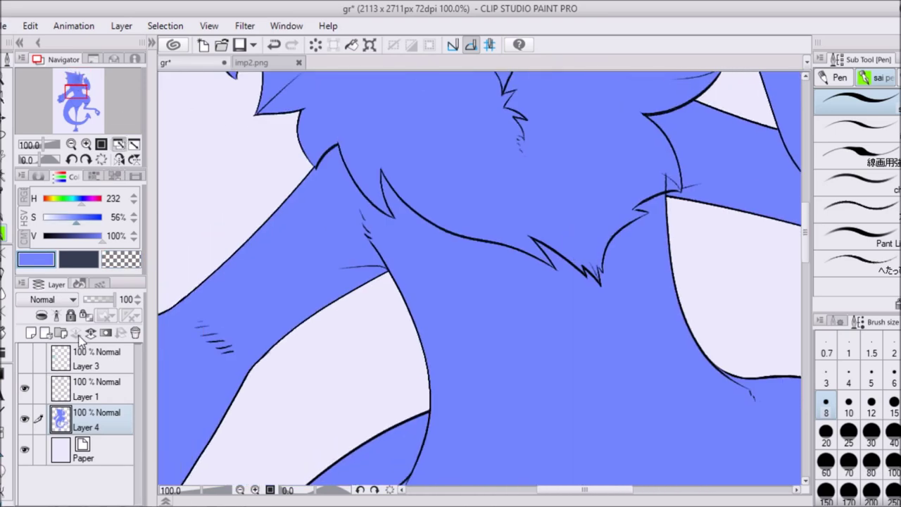
Step: Clean up the blue fill along the outstretched arm and around its paw's fingers
key("c")
key("alt+bracketright")
key("c")
key("alt+bracketleft")
left_click_drag(176, 422, 518, 181)
key("e")
key("c")
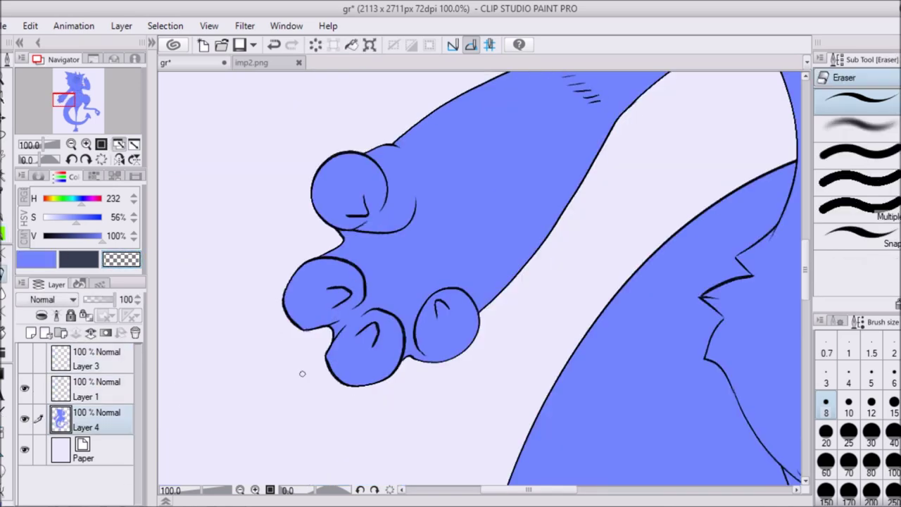
left_click_drag(302, 335, 211, 147)
Step: Touch up the blue fill along the tail and the standing foot's toes, removing any overspill
key("p")
key("c")
left_click_drag(422, 338, 195, 143)
left_click_drag(394, 451, 375, 336)
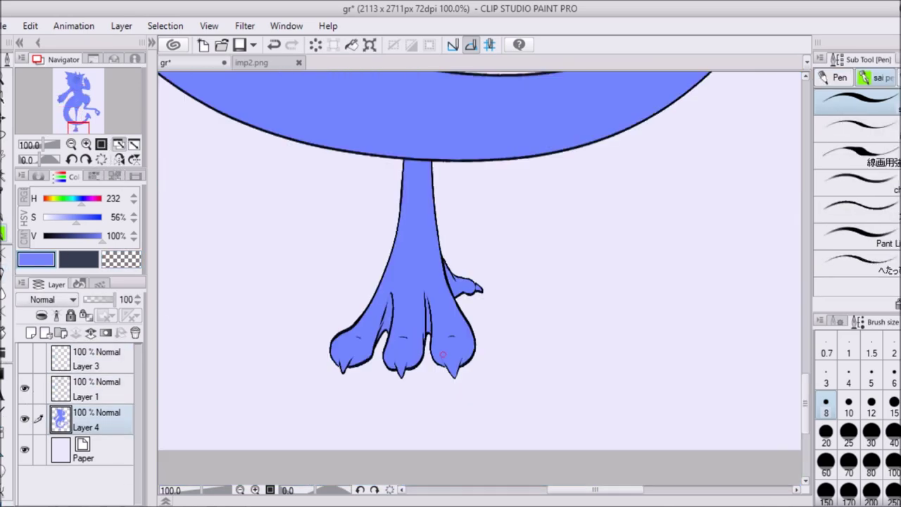
left_click_drag(415, 293, 303, 451)
left_click_drag(562, 453, 482, 321)
key("e")
key("alt+bracketright")
key("alt+bracketleft")
key("c")
key("p")
key("c")
mouse_move(92, 114)
left_mouse_down()
mouse_move(85, 126)
mouse_move(81, 113)
mouse_move(131, 99)
mouse_move(137, 116)
left_mouse_up()
Step: Lock Layer 4's transparent pixels and repaint the whole base dark greyish purple (H 255, S 15%, V 43%)
key("ctrl+0")
left_click(86, 316)
mouse_move(594, 349)
left_mouse_down()
mouse_move(573, 258)
mouse_move(475, 112)
mouse_move(415, 295)
mouse_move(461, 451)
mouse_move(400, 393)
mouse_move(521, 306)
left_mouse_up()
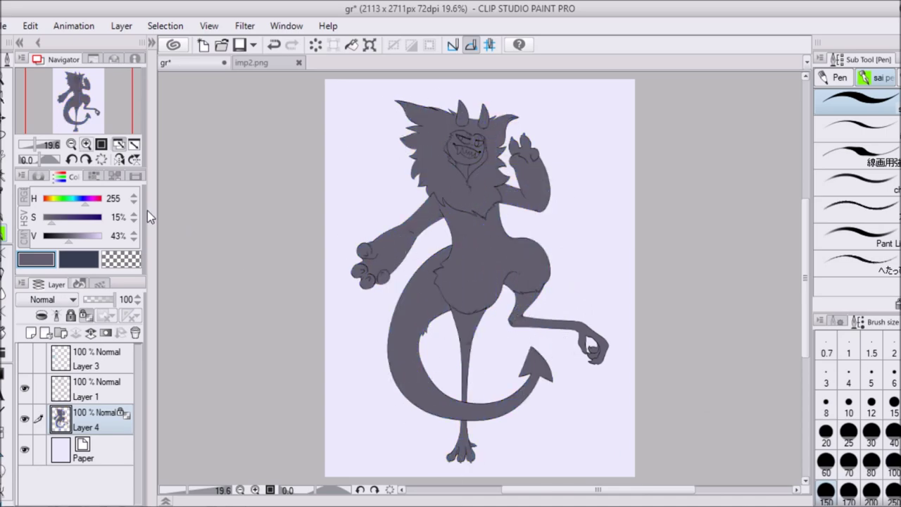
Step: Flip the canvas view, add a layer above the base color and ready a brush with white
left_click(120, 159)
scroll(414, 95, "up", 5)
left_click_drag(171, 254, 218, 277)
key("ctrl+shift+n")
key("b")
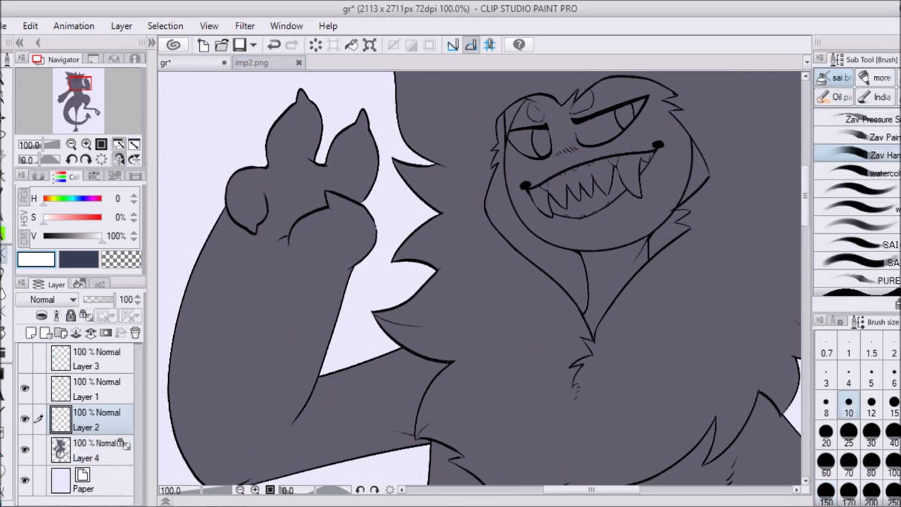
Step: Paint white along the mane's spikes and the fur framing the face and neck
left_click_drag(479, 243, 510, 271)
left_click_drag(412, 130, 443, 187)
left_click_drag(485, 137, 573, 408)
mouse_move(581, 320)
left_mouse_down()
mouse_move(536, 279)
mouse_move(573, 348)
left_mouse_up()
mouse_move(547, 286)
left_mouse_down()
mouse_move(582, 340)
mouse_move(570, 311)
mouse_move(578, 411)
left_mouse_up()
mouse_move(493, 178)
left_mouse_down()
mouse_move(519, 237)
mouse_move(574, 262)
mouse_move(576, 307)
mouse_move(511, 225)
mouse_move(493, 141)
left_mouse_up()
left_click_drag(493, 105, 482, 239)
left_click_drag(443, 169, 377, 313)
mouse_move(454, 357)
left_mouse_down()
mouse_move(408, 343)
mouse_move(439, 391)
mouse_move(426, 443)
mouse_move(451, 460)
left_mouse_up()
Step: Flip the canvas view back and paint the ears and the top of the head around the horns white
key("h")
mouse_move(303, 239)
left_mouse_down()
mouse_move(344, 316)
mouse_move(271, 208)
mouse_move(255, 118)
mouse_move(281, 113)
left_mouse_up()
left_click_drag(189, 110, 350, 316)
mouse_move(443, 310)
left_mouse_down()
mouse_move(545, 307)
mouse_move(479, 232)
mouse_move(633, 225)
mouse_move(675, 351)
mouse_move(760, 242)
mouse_move(563, 296)
mouse_move(271, 242)
mouse_move(429, 148)
left_mouse_up()
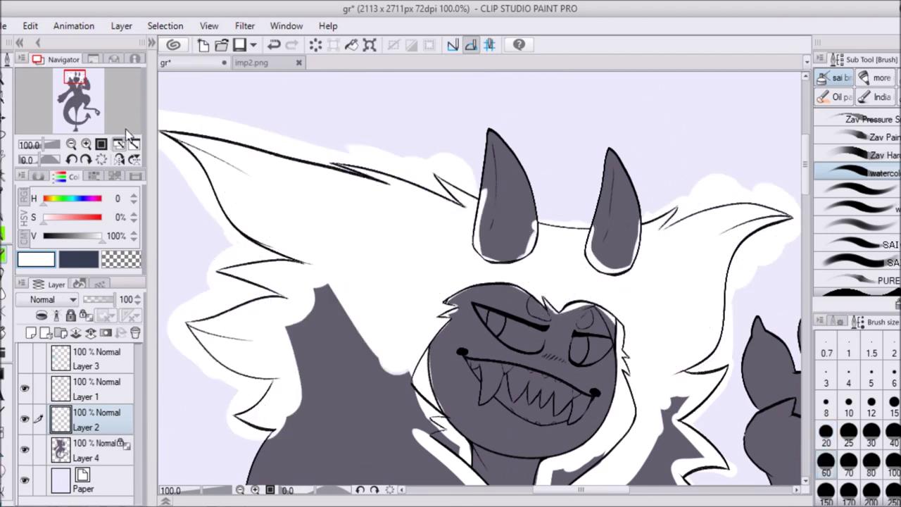
Step: Paint the lower mane's jagged edge white and fill the remaining mane and chest fur
scroll(429, 147, "down", 5)
mouse_move(619, 372)
left_mouse_down()
mouse_move(542, 394)
mouse_move(337, 281)
mouse_move(389, 235)
left_mouse_up()
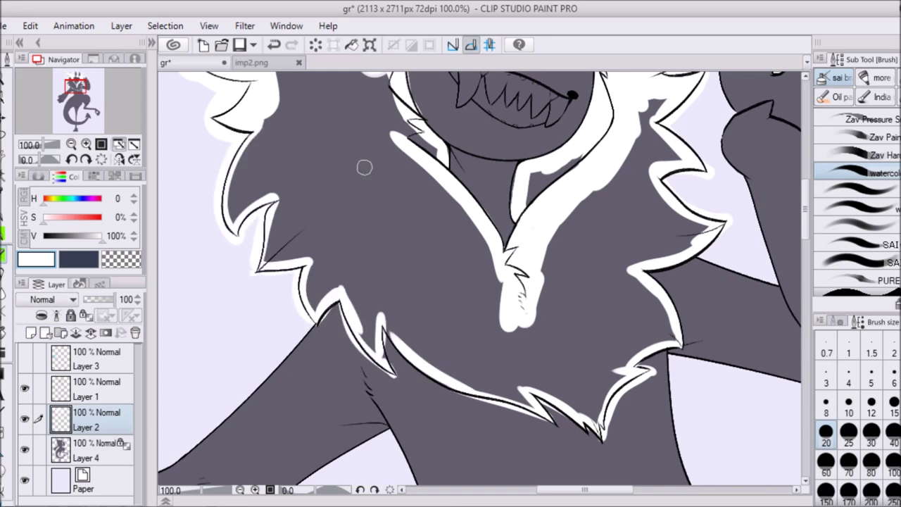
key("ctrl+minus")
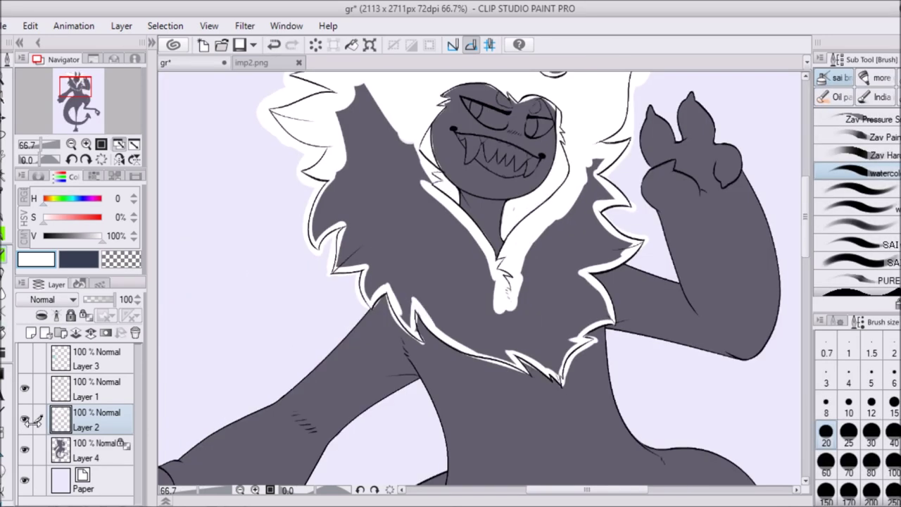
Step: Erase the white overspill inside the face along the brow and forehead fur
key("e")
key("ctrl+plus")
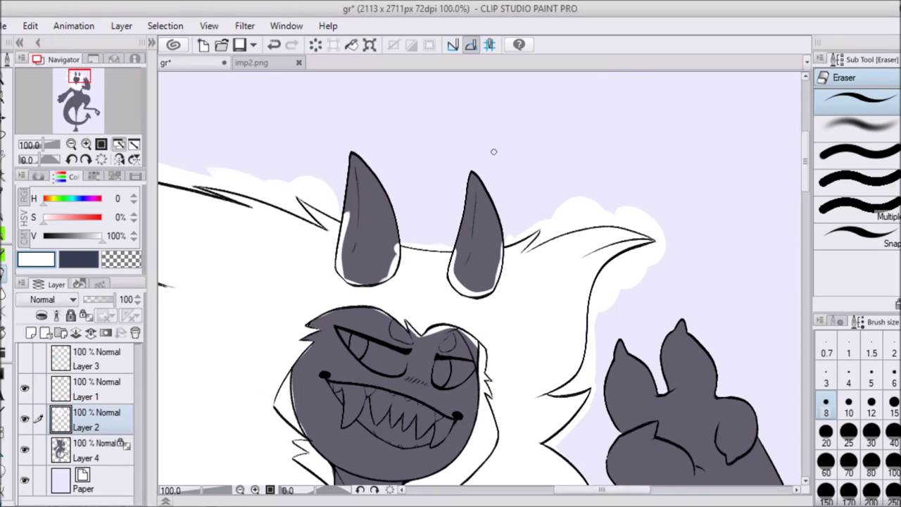
key("ctrl+plus")
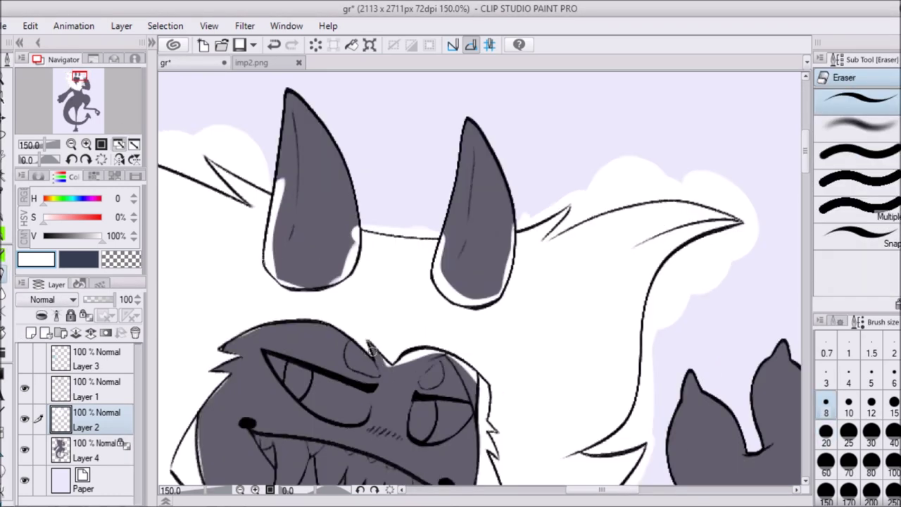
key("p")
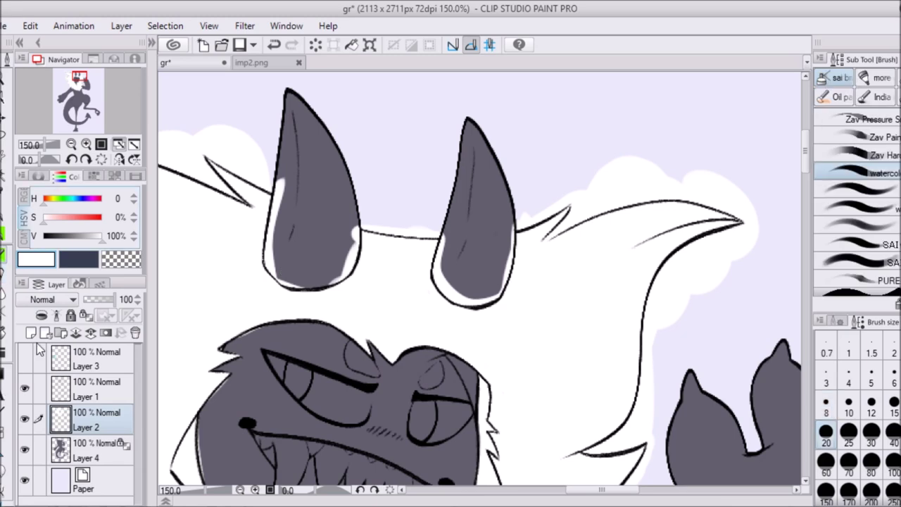
key("c")
key("e")
mouse_move(227, 367)
left_mouse_down()
mouse_move(352, 211)
mouse_move(426, 331)
left_mouse_up()
Step: Clean the white paint's edges along the sides of the face and the neck using transparent color
key("b")
key("c")
left_click_drag(533, 348, 526, 402)
key("c")
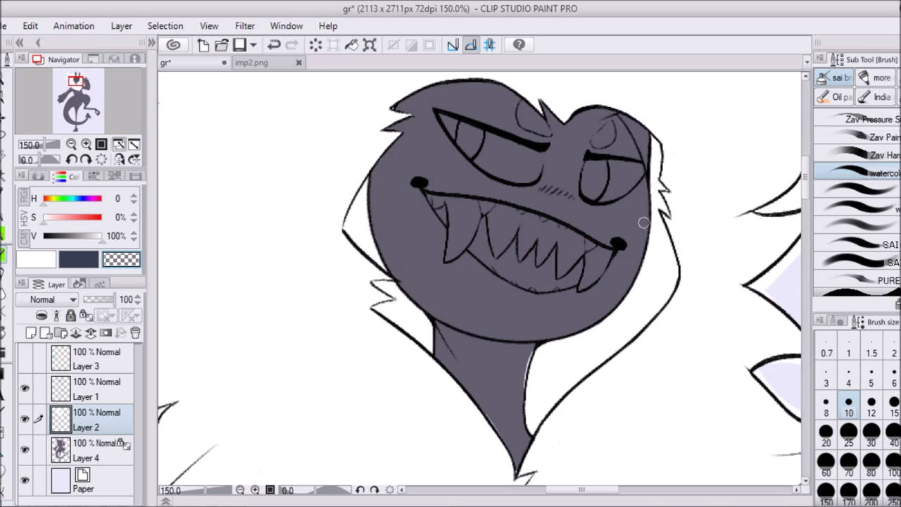
key("e")
left_click(392, 107)
Step: Lock Layer 2's transparent pixels and paint the inner fur right of the face and neck light grey (V 82%)
left_click(86, 316)
key("p")
left_click(90, 236)
left_click_drag(656, 236, 653, 207)
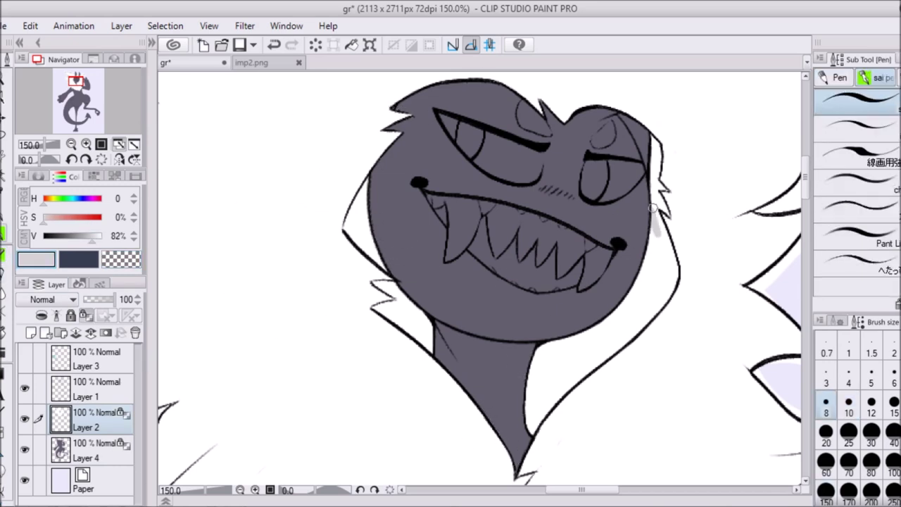
mouse_move(661, 250)
left_mouse_down()
mouse_move(653, 310)
mouse_move(656, 178)
left_mouse_up()
key("bracketright")
key("bracketright")
key("bracketright")
key("bracketright")
mouse_move(544, 352)
left_mouse_down()
mouse_move(556, 394)
mouse_move(569, 344)
left_mouse_up()
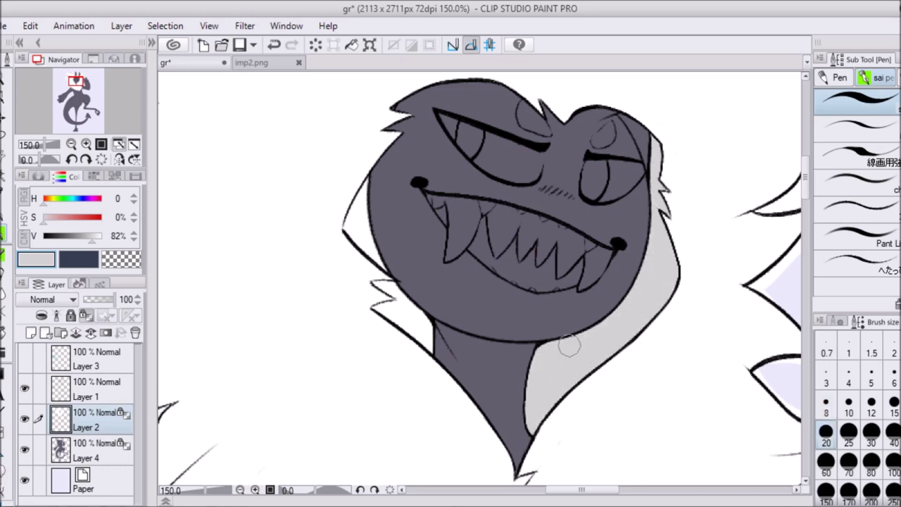
Step: Paint the inner fur tufts left of the face and neck light grey with a size 12 pen
key("bracketleft")
key("bracketleft")
mouse_move(373, 278)
left_mouse_down()
mouse_move(429, 324)
mouse_move(422, 344)
left_mouse_up()
mouse_move(351, 235)
left_mouse_down()
mouse_move(349, 229)
mouse_move(371, 230)
left_mouse_up()
key("h")
key("h")
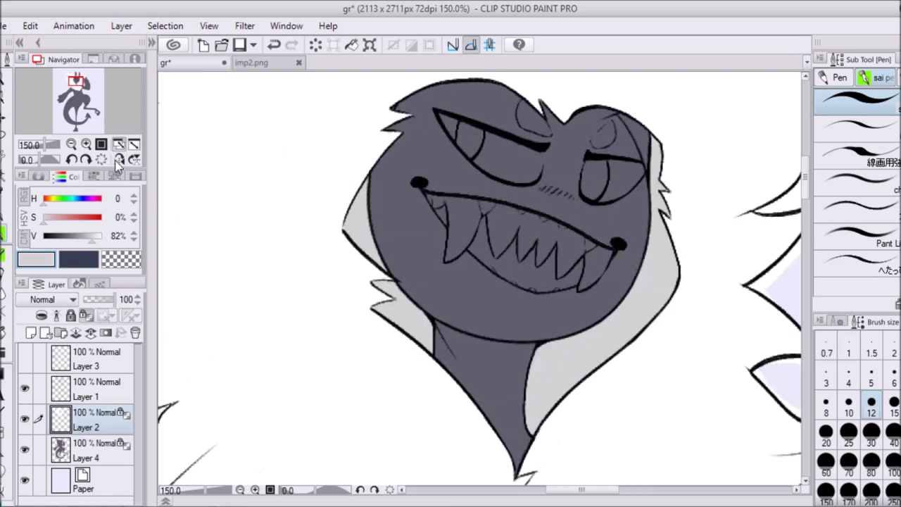
Step: Sample the red from imp2.png, outline the left horn with it on Layer 2 and fill it in
key("ctrl+Tab")
left_click(372, 144, "alt")
key("ctrl+Tab")
mouse_move(441, 176)
left_mouse_down()
mouse_move(465, 204)
mouse_move(485, 266)
left_mouse_up()
mouse_move(442, 182)
left_mouse_down()
mouse_move(432, 270)
mouse_move(489, 278)
left_mouse_up()
key("g")
left_click(457, 260)
key("p")
Step: Outline the right horn in the same red and fill its interior
mouse_move(557, 247)
left_mouse_down()
mouse_move(579, 308)
mouse_move(543, 301)
left_mouse_up()
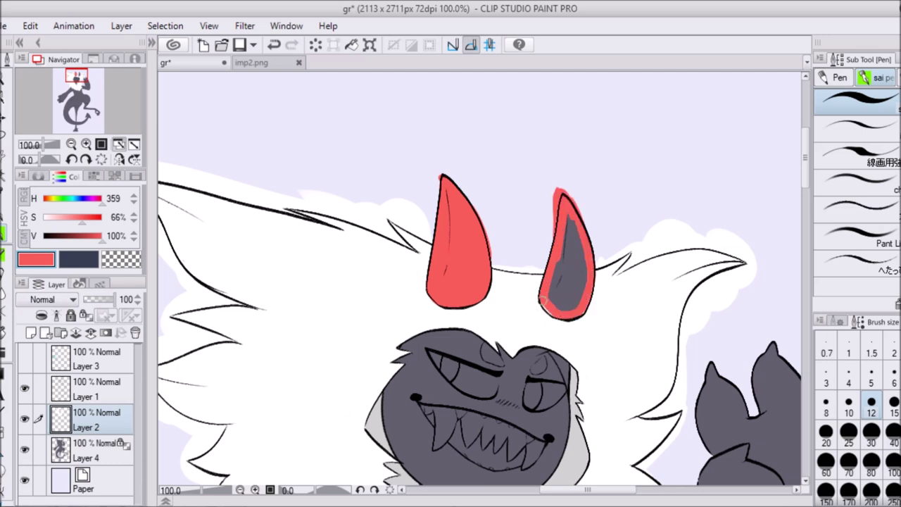
key("g")
left_click(546, 298)
key("p")
Step: Paint lighter red strokes (H 359, S 52%, V 100%) down both horns
key("ctrl+plus")
left_click(412, 321, "alt")
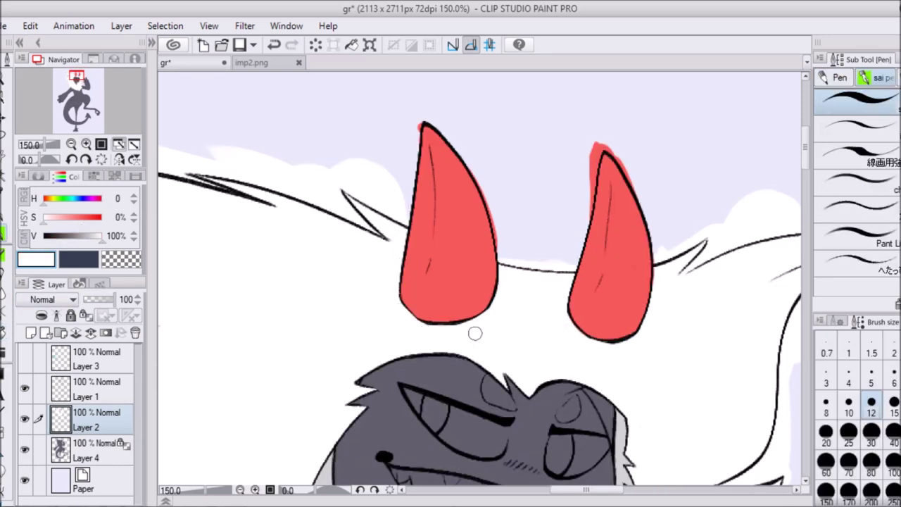
left_click(657, 282, "alt")
left_click(74, 217)
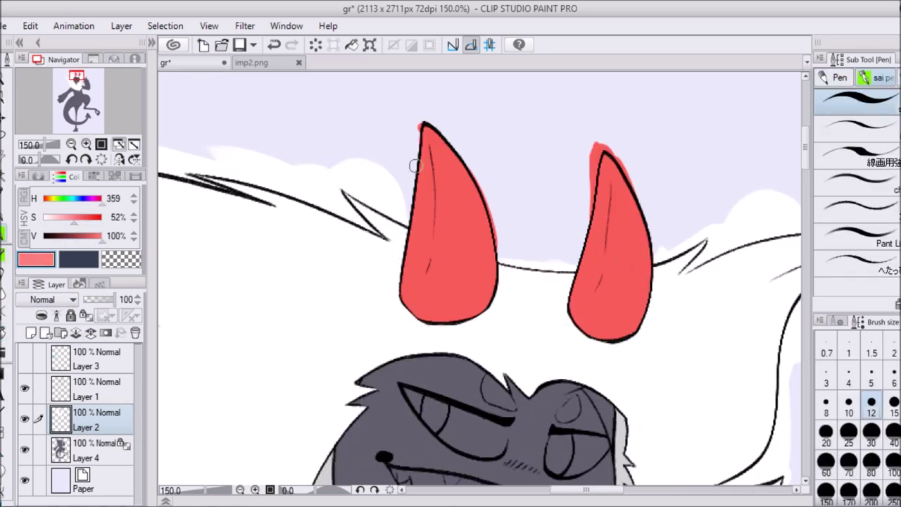
left_click(855, 262)
left_click_drag(441, 165, 470, 296)
left_click_drag(613, 184, 633, 309)
Step: Clip Layer 2 to the base color layer below it
key("ctrl+0")
key("ctrl+plus")
key("ctrl+plus")
key("ctrl+plus")
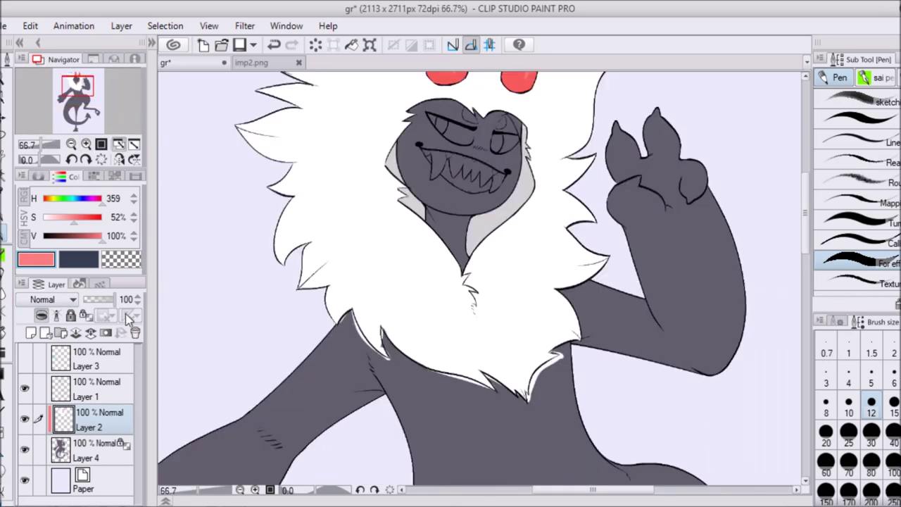
Step: Clean up the white mane's chest and lower edges on Layer 2, filling gaps with white and erasing the overspill
key("e")
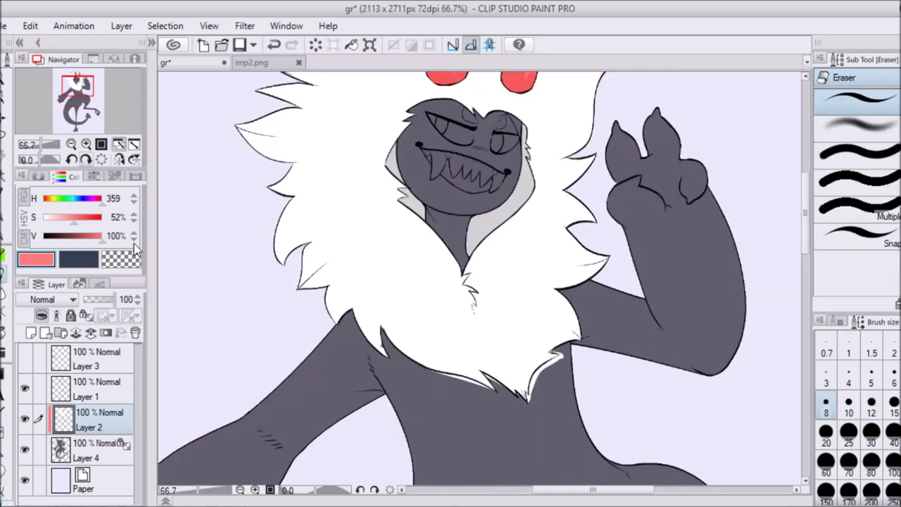
key("p")
key("ctrl+plus")
left_click(332, 382, "alt")
key("e")
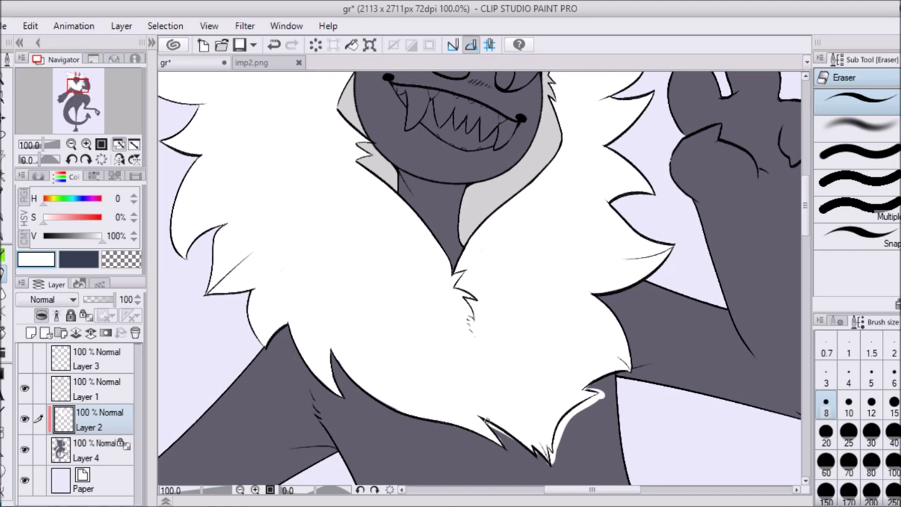
key("h")
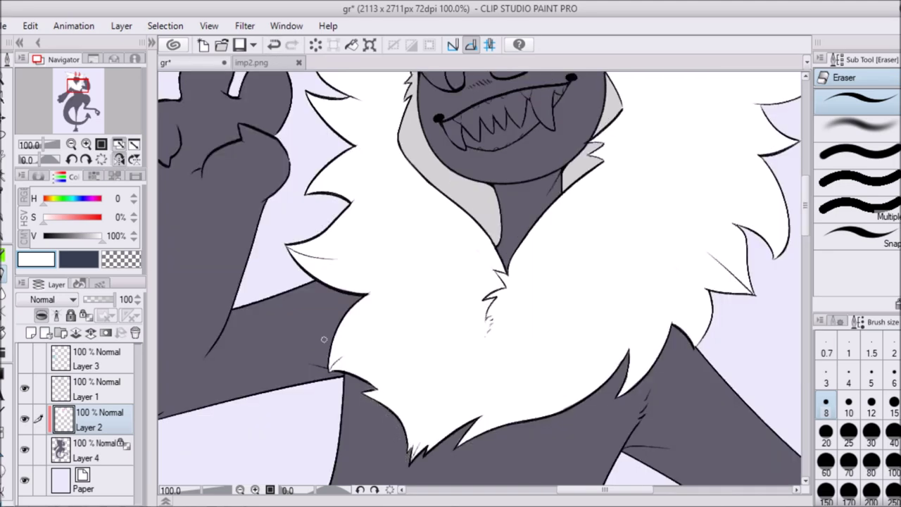
key("h")
key("ctrl+minus")
Step: Add a clipped layer above the base color and paint both lower legs and feet light grey (H 253, S 10%, V 69%)
scroll(479, 281, "down", 5)
key("ctrl+shift+n")
left_click(6, 359)
mouse_move(391, 264)
left_mouse_down()
mouse_move(412, 292)
mouse_move(406, 375)
mouse_move(527, 141)
mouse_move(660, 208)
left_mouse_up()
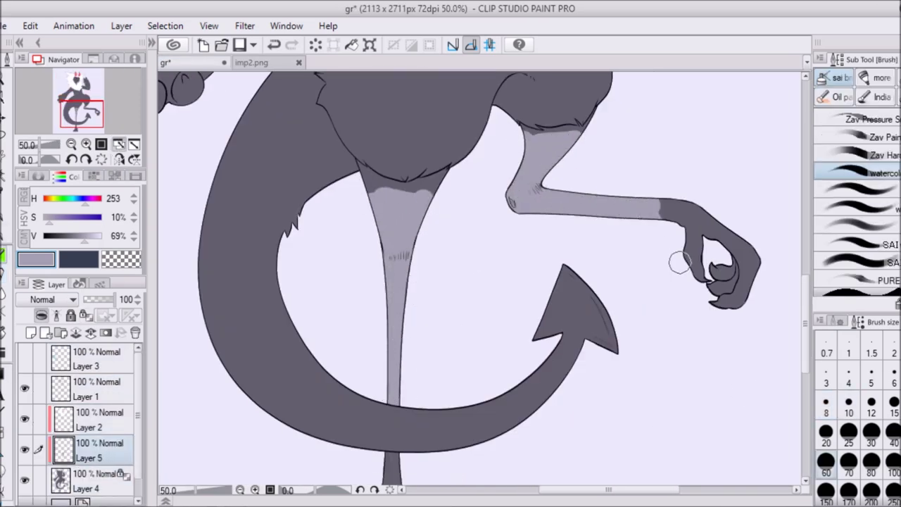
scroll(402, 305, "down", 5)
scroll(769, 428, "up", 4)
Step: Extend the light grey up to the thigh fur on both legs with brush size 10, erasing the overspill
key("ctrl+plus")
mouse_move(397, 316)
left_mouse_down()
mouse_move(422, 341)
mouse_move(419, 392)
left_mouse_up()
key("bracketleft")
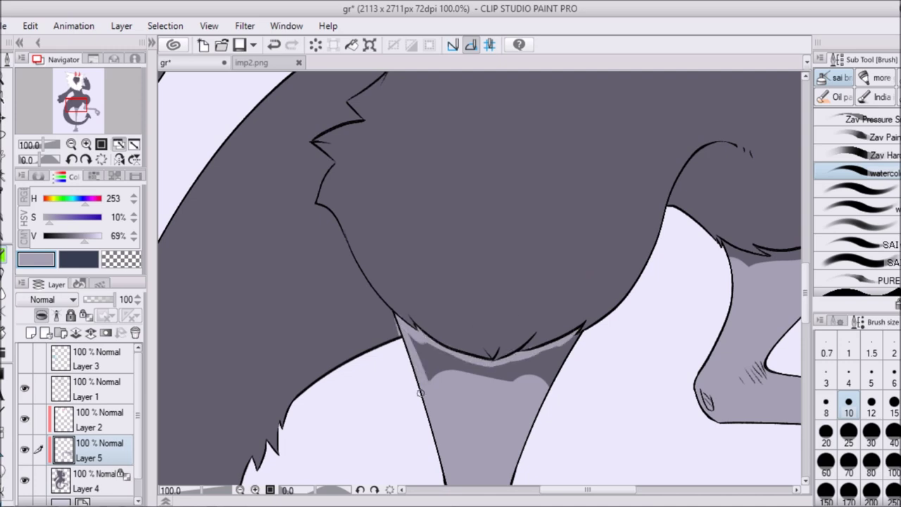
key("ctrl+z")
key("ctrl+z")
key("c")
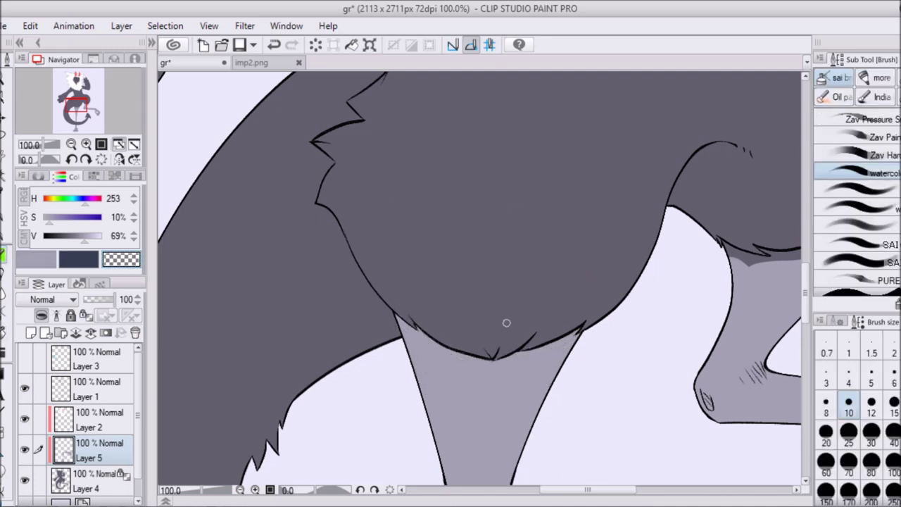
key("c")
scroll(378, 279, "right", 5)
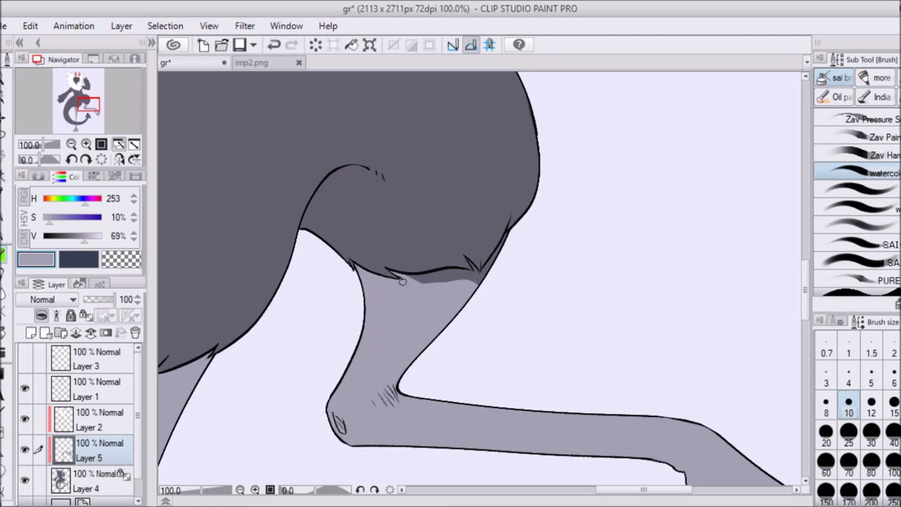
key("ctrl+z")
key("c")
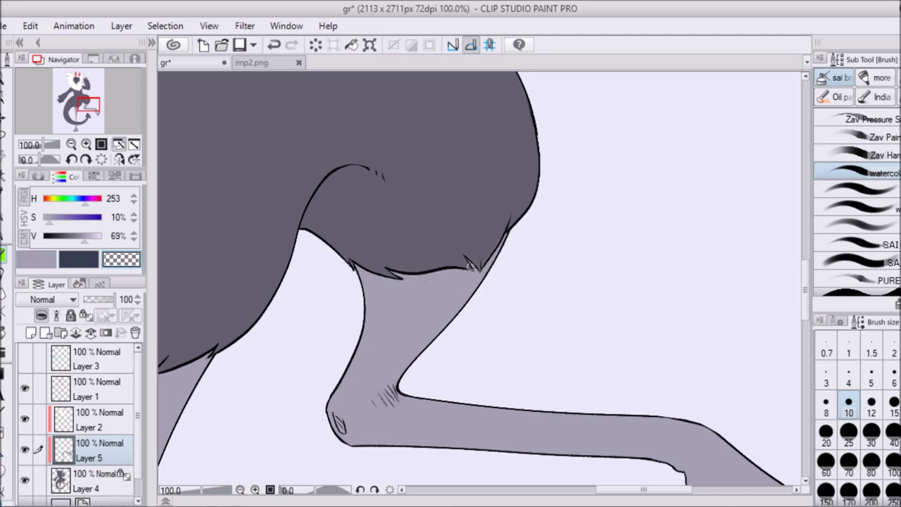
key("c")
Step: Lock Layer 5's transparent pixels and paint darker grey bands (H 252, S 10%, V 60%) down the standing leg, redoing unsatisfactory strokes
key("ctrl+minus")
key("ctrl+Tab")
key("ctrl+Tab")
key("p")
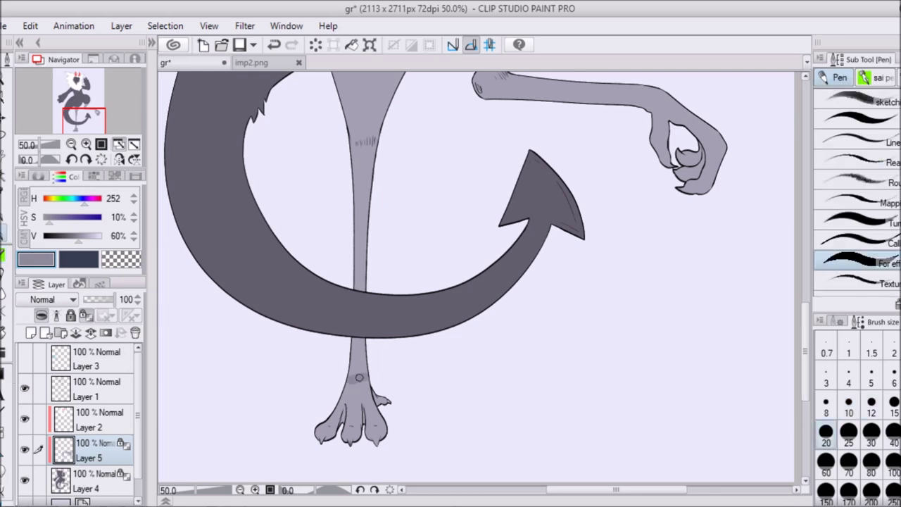
key("p")
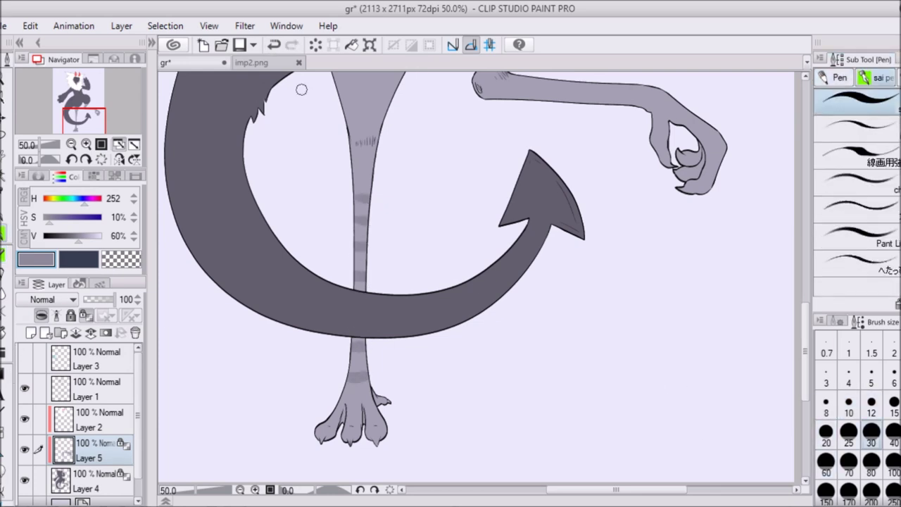
key("ctrl+z")
key("ctrl+z")
key("ctrl+z")
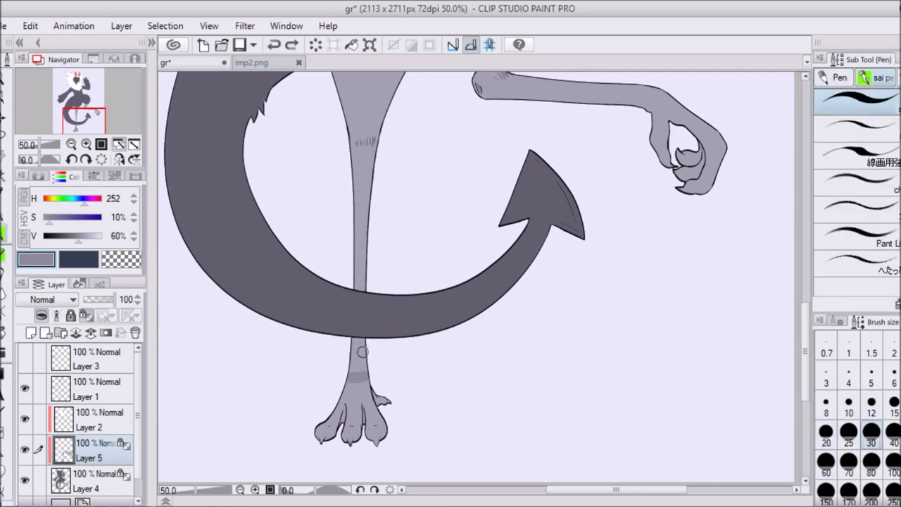
left_click_drag(367, 178, 196, 267)
Step: Lasso the crook and upper edge of the raised leg across Layers 1, 5 and 4 and reshape it with a mesh transformation
scroll(422, 281, "up", 2)
key("m")
key("ctrl+plus")
mouse_move(583, 237)
left_mouse_down()
mouse_move(674, 352)
mouse_move(204, 232)
left_mouse_up()
scroll(422, 281, "up", 3)
left_click_drag(262, 323, 295, 336)
left_click(96, 388)
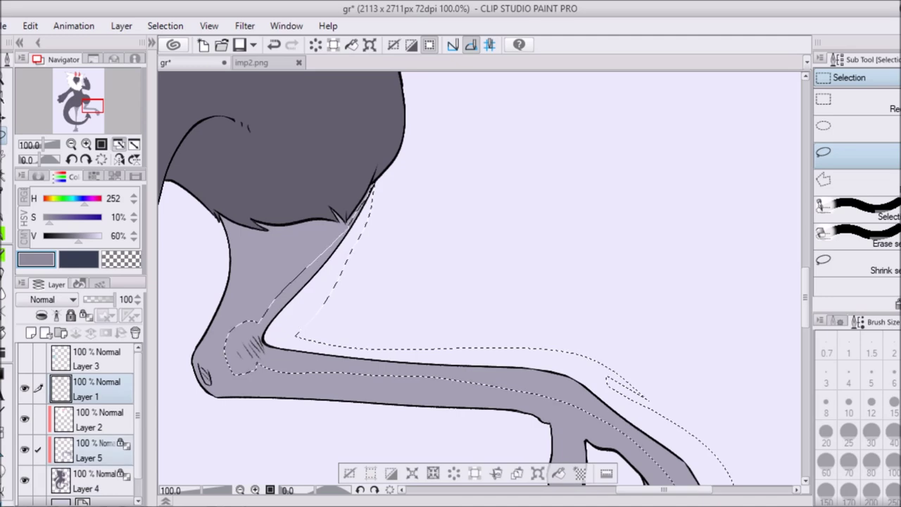
left_click(558, 472)
left_click_drag(221, 412, 201, 430)
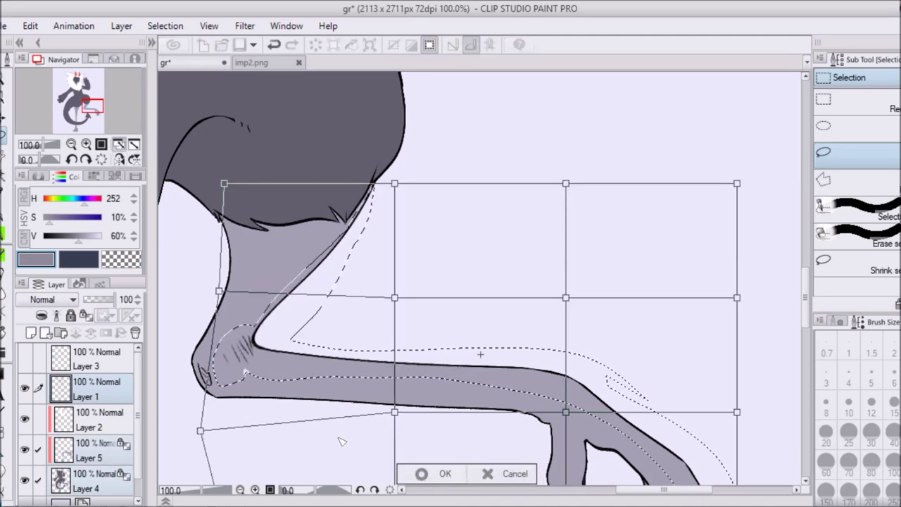
key("Return")
Step: Lasso the underside of the raised leg's shin, distort it with a transformation, and deselect
key("ctrl+0")
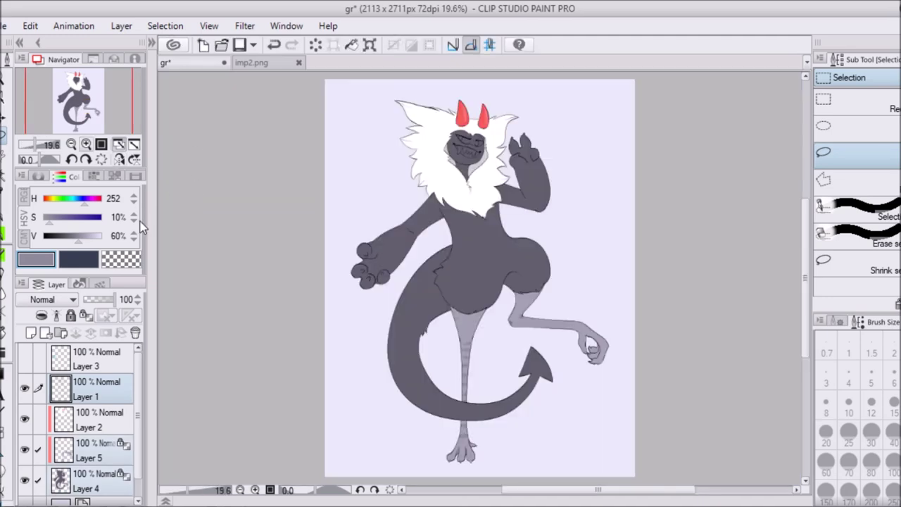
scroll(435, 307, "up", 3)
mouse_move(307, 232)
left_mouse_down()
mouse_move(472, 345)
mouse_move(373, 234)
left_mouse_up()
key("ctrl+t")
scroll(465, 274, "up", 3)
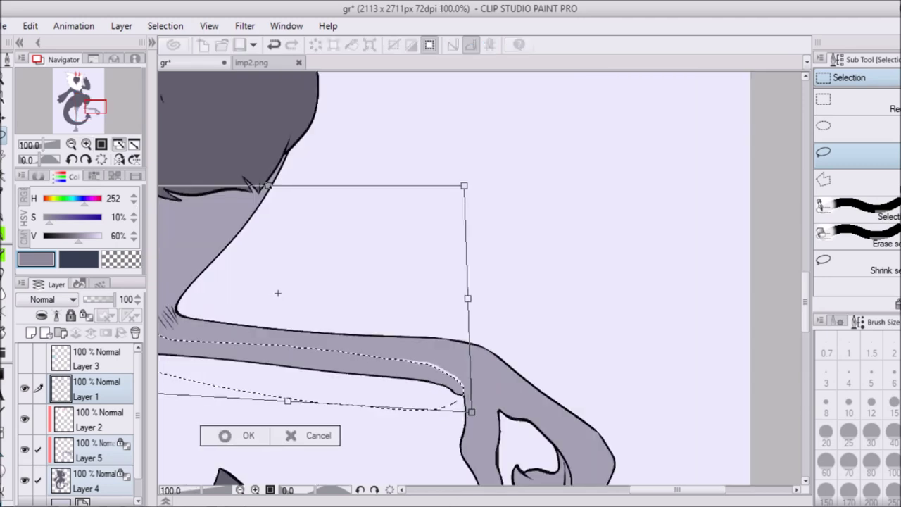
key("Return")
key("e")
key("ctrl+d")
Step: Touch up the raised leg's shin in light grey on Layer 5 and patch the base color along the leg on Layer 4
left_click(352, 326, "ctrl+shift")
key("p")
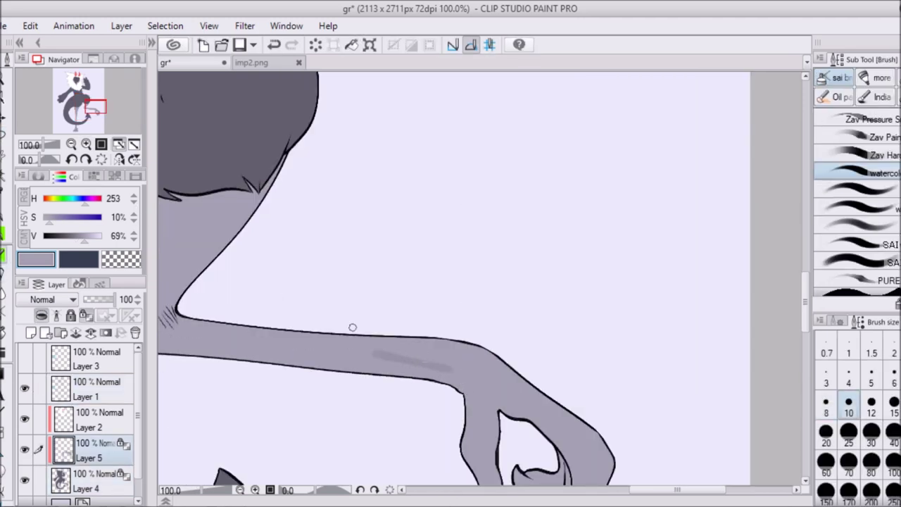
left_click(335, 353, "ctrl+shift")
left_click(336, 353, "alt")
left_click_drag(336, 353, 589, 473)
key("c")
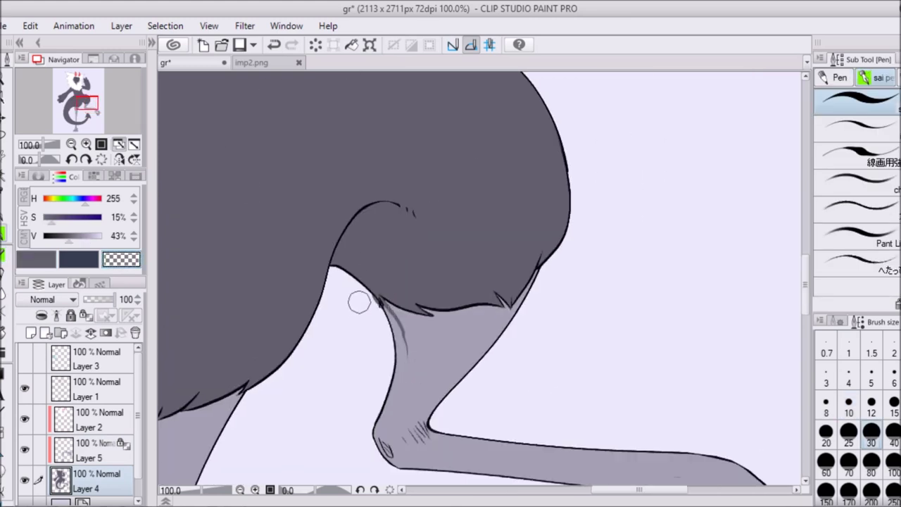
Step: Sample the leg's light grey and cover the dark streak on the raised leg's inner edge on Layer 5 with brush size 8
left_click(197, 446, "alt")
left_click(197, 446, "ctrl+shift")
key("bracketleft")
key("bracketleft")
key("bracketleft")
key("bracketleft")
key("bracketleft")
key("bracketleft")
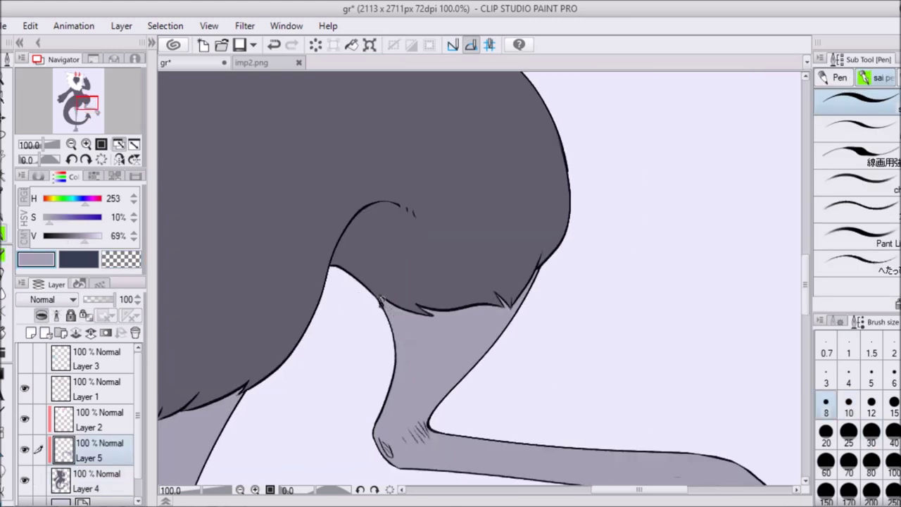
left_click_drag(658, 470, 542, 337)
Step: Clean up the raised leg's line art and knee hatching on Layer 1, erasing stray marks
left_click(219, 214, "ctrl+shift")
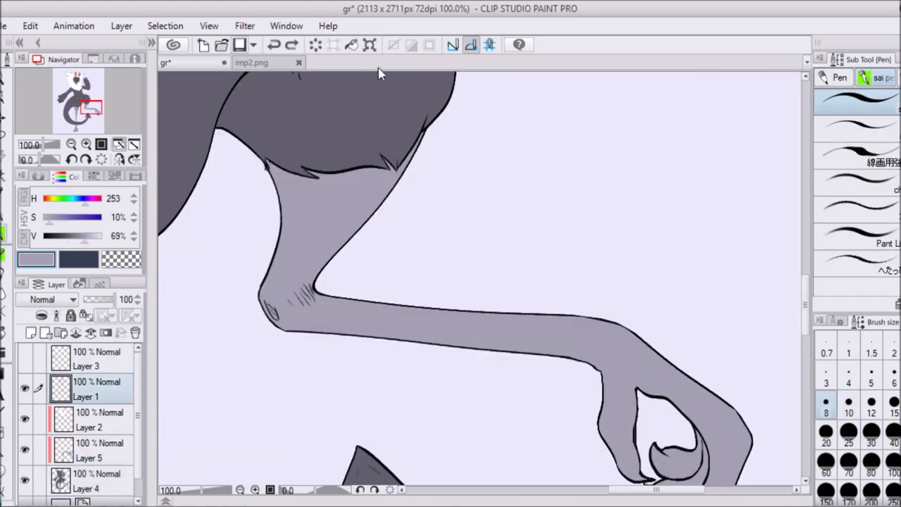
left_click(254, 158, "ctrl+shift")
key("c")
key("ctrl+0")
scroll(575, 292, "up", 5)
left_click(576, 291, "ctrl+shift")
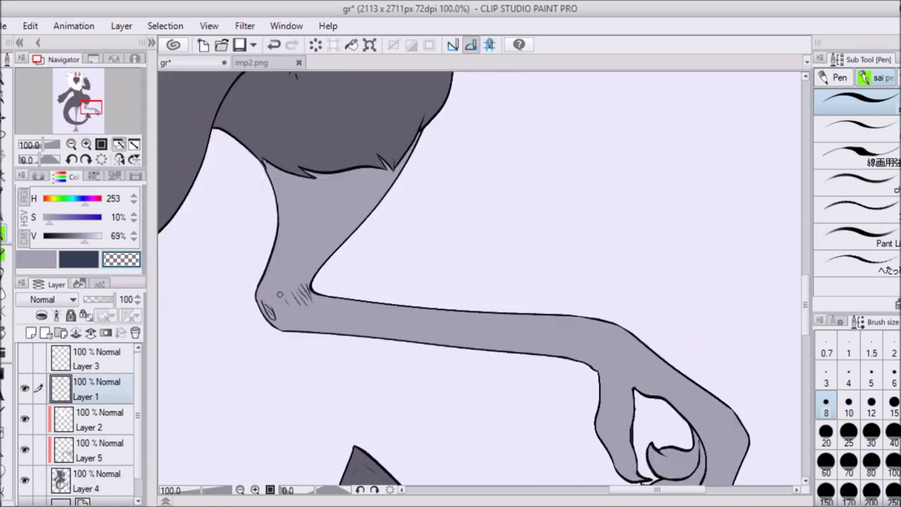
Step: Paint darker grey bands (H 252, S 10%, V 60%) along the raised leg on Layer 5 with brush size 30
key("ctrl+minus")
key("ctrl+minus")
key("ctrl+minus")
left_click(99, 450)
key("ctrl+plus")
key("ctrl+plus")
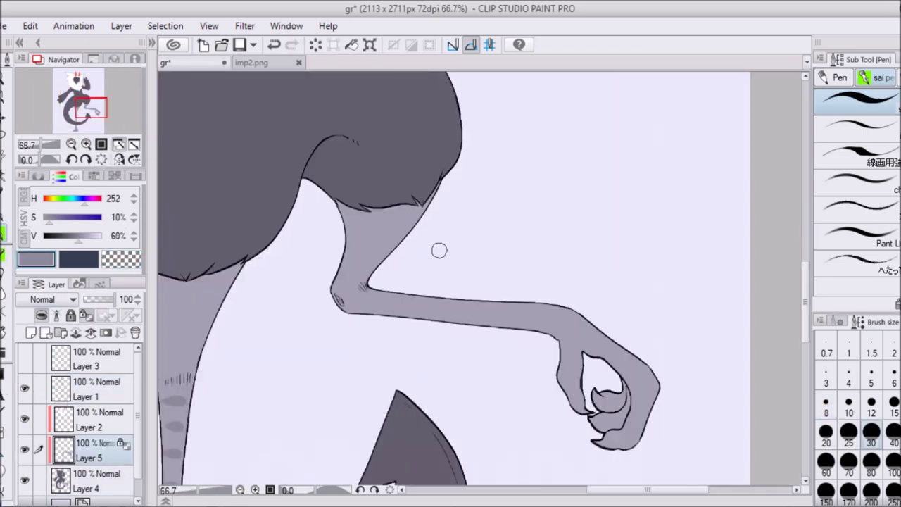
left_click_drag(531, 308, 407, 298)
Step: Paint the claws of both feet white on Layer 5
scroll(375, 302, "down", 4)
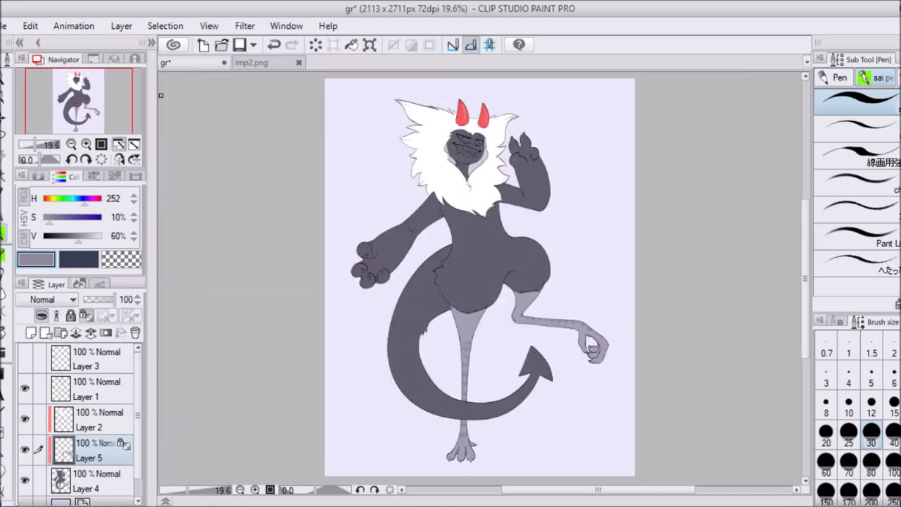
scroll(389, 381, "up", 3)
scroll(445, 391, "down", 2)
scroll(532, 280, "up", 2)
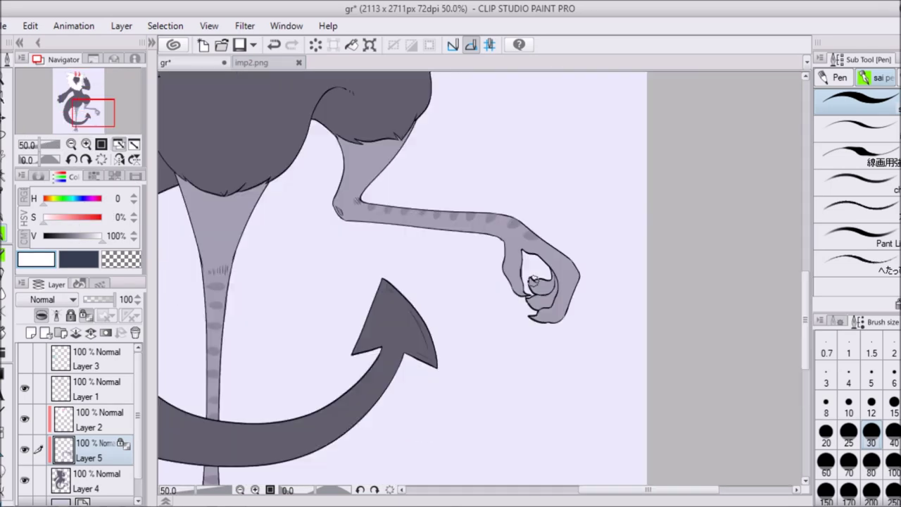
key("ctrl+0")
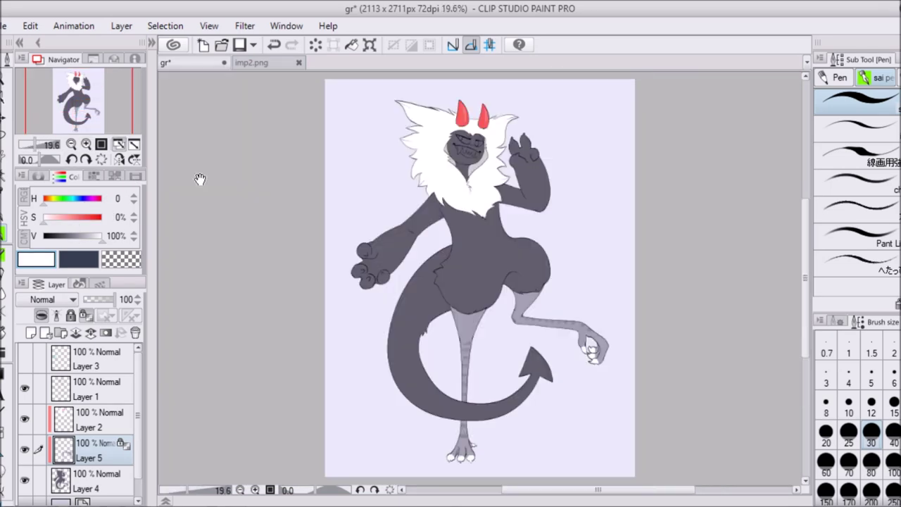
Step: Add a clipped layer above Layer 4 and paint the arms, hips, thighs and tail dark grey (H 255, S 11%, V 29%), leaving the torso lighter
left_click(98, 481)
key("ctrl+shift+n")
key("b")
left_click(443, 252, "alt")
mouse_move(443, 252)
left_mouse_down()
mouse_move(513, 272)
mouse_move(534, 246)
mouse_move(494, 294)
mouse_move(451, 306)
mouse_move(482, 295)
left_mouse_up()
mouse_move(440, 211)
left_mouse_down()
mouse_move(458, 418)
mouse_move(402, 293)
mouse_move(423, 207)
mouse_move(372, 250)
mouse_move(510, 188)
mouse_move(514, 158)
mouse_move(514, 190)
left_mouse_up()
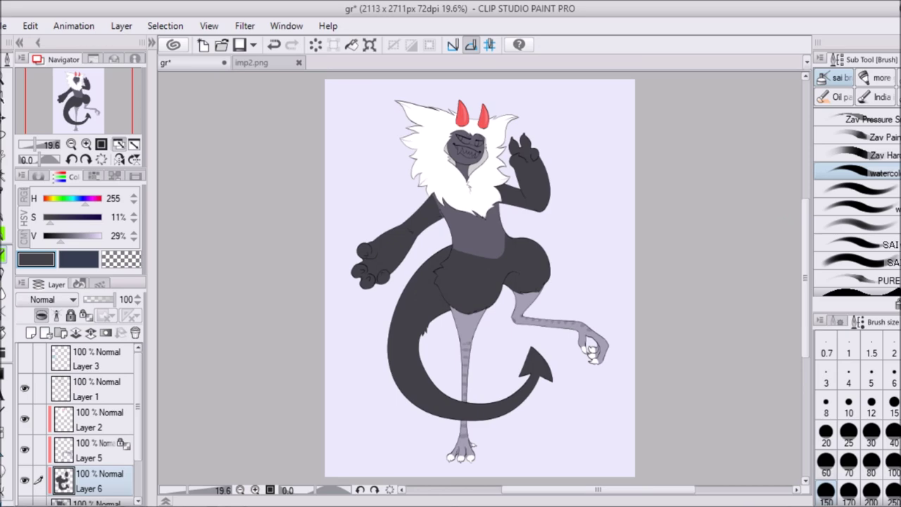
Step: Pencil spiky dark grey fur strokes at the shoulder and along the torso's waist edge on Layer 6
scroll(480, 123, "up", 2)
key("p")
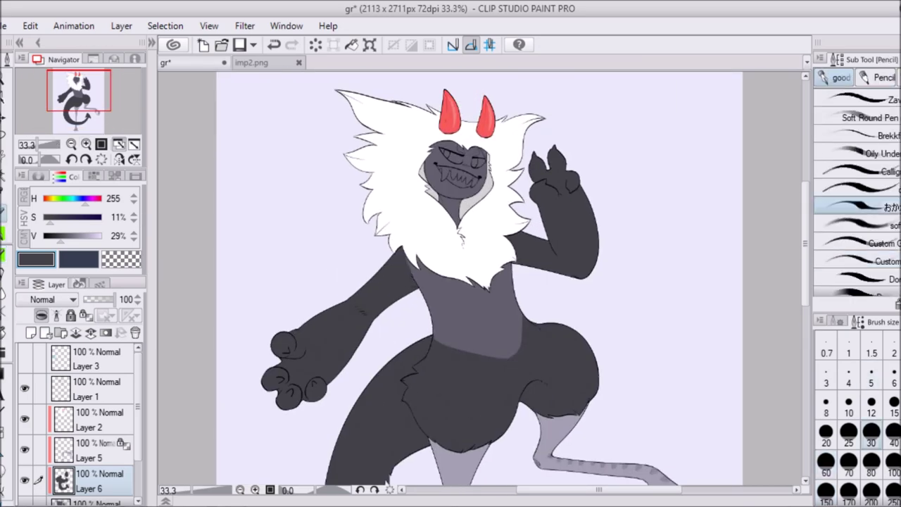
scroll(392, 281, "up", 1)
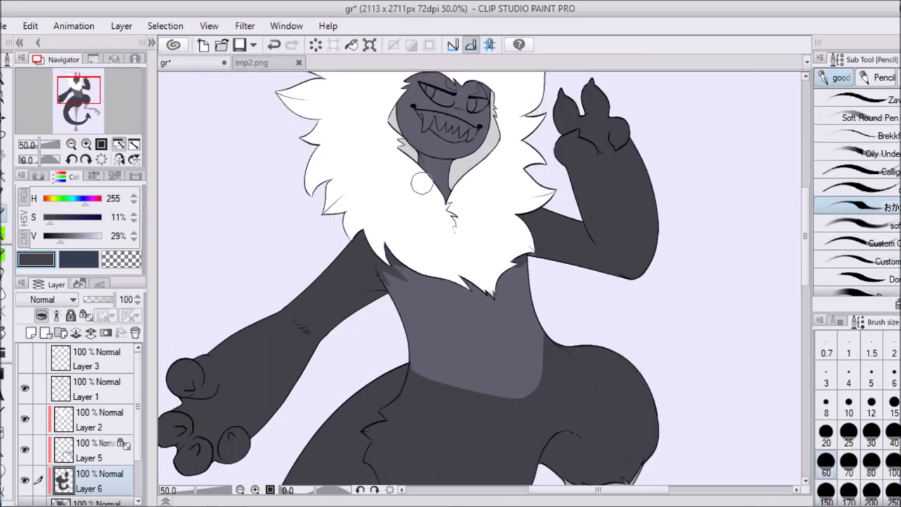
left_click_drag(389, 261, 394, 281)
mouse_move(396, 355)
left_mouse_down()
mouse_move(537, 345)
mouse_move(539, 382)
mouse_move(545, 356)
left_mouse_up()
Step: Rotate the canvas to -60° and refine the waist's fur spikes with brush size 30
key("minus")
key("minus")
key("minus")
key("minus")
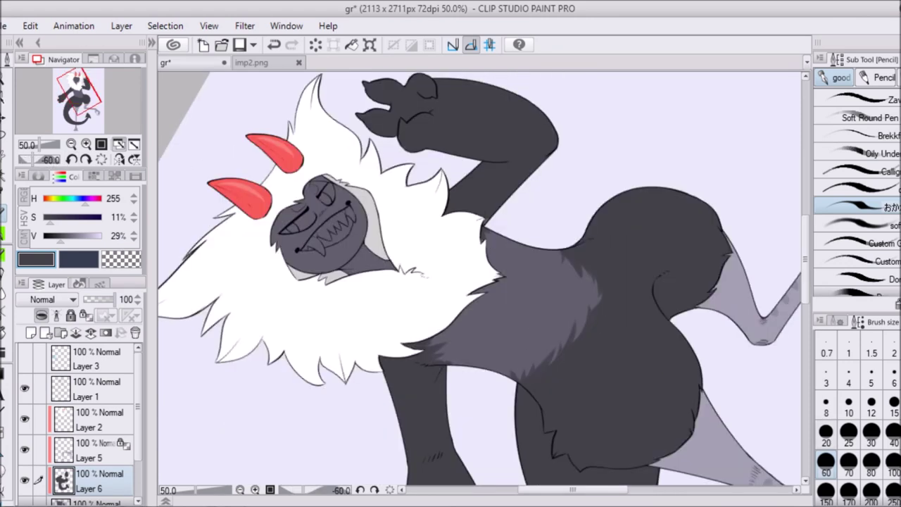
key("bracketleft")
key("bracketleft")
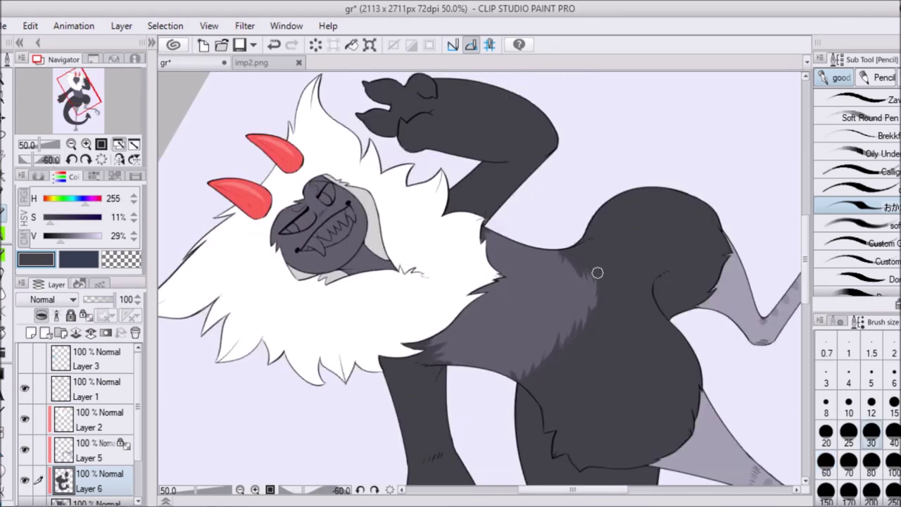
Step: Paint the neck dark grey (H 255, S 11%, V 29%) on Layer 6 with brush size 20
key("ctrl+0")
key("ctrl+plus")
key("ctrl+plus")
key("b")
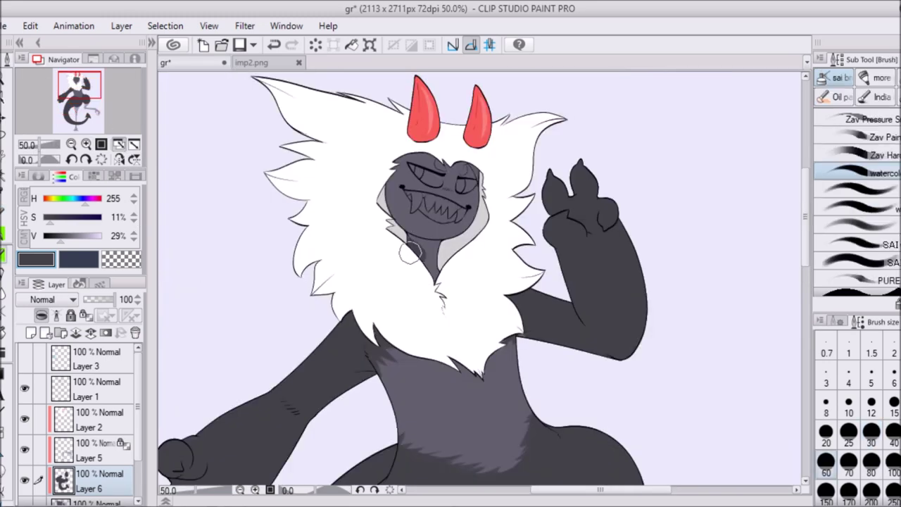
key("ctrl+plus")
key("bracketleft")
key("bracketleft")
key("bracketleft")
key("bracketleft")
key("bracketleft")
left_click_drag(360, 205, 466, 353)
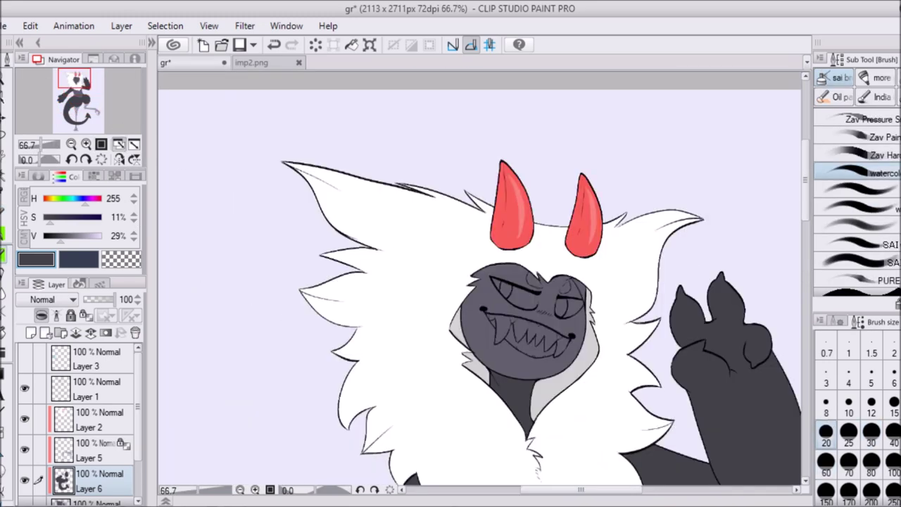
Step: Check the imp2.png reference and paint the face a lighter grey (H 258, S 10%, V 49%) on Layer 5
key("ctrl+Tab")
key("ctrl+Tab")
key("p")
left_click(515, 264, "alt")
mouse_move(516, 264)
left_mouse_down()
mouse_move(507, 338)
mouse_move(485, 330)
mouse_move(569, 287)
left_mouse_up()
key("ctrl+plus")
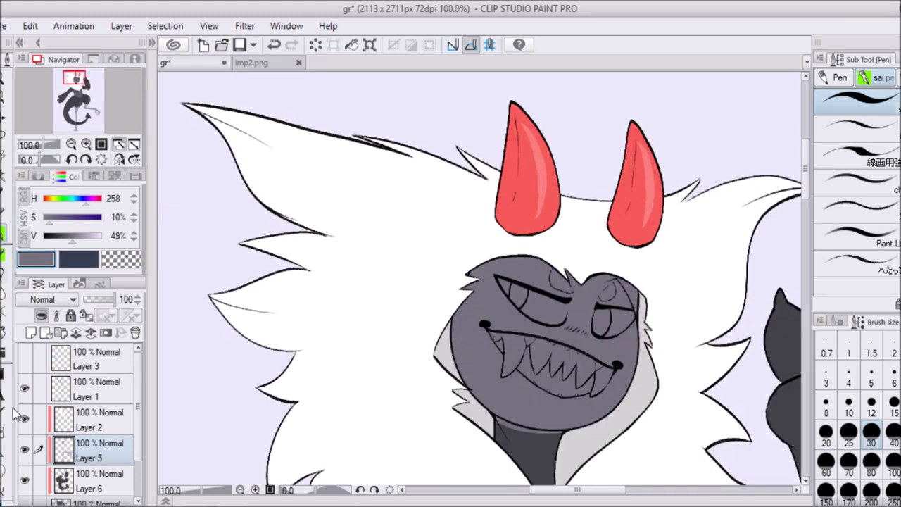
Step: Erase excess face color on Layer 5 and sample dark grey (H 255, S 11%, V 29%) to shade the face's outer edge with brush size 12
key("e")
key("p")
left_click(636, 304, "alt")
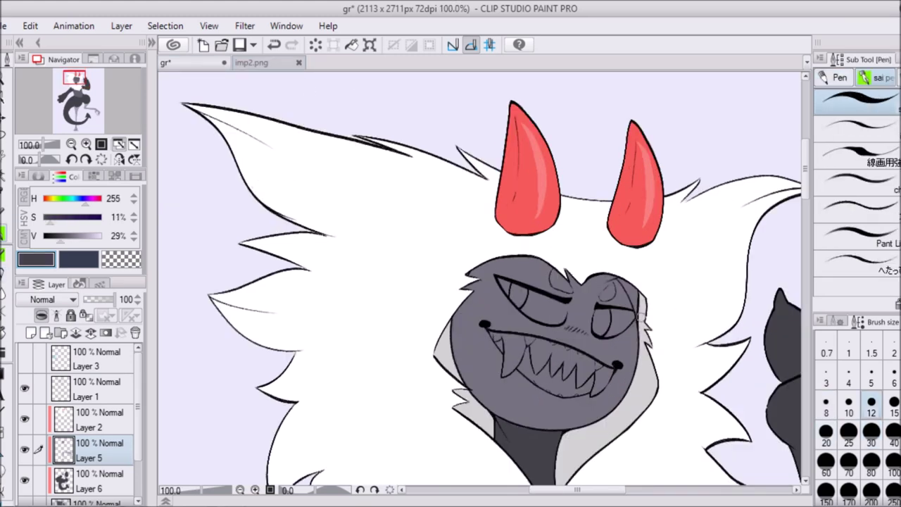
Step: Sample the horns' red (H 359, S 66%, V 100%), outline and fill the mouth and eyes on a new clipped layer, and erase overspill
left_click(525, 201, "alt")
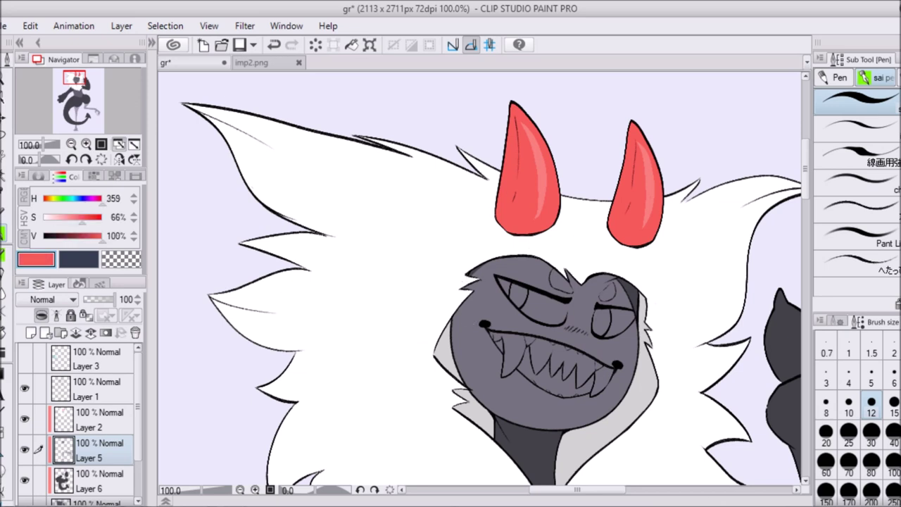
key("ctrl+shift+n")
key("bracketleft")
left_click_drag(610, 373, 503, 336)
left_click_drag(502, 374, 591, 383)
left_click_drag(501, 282, 634, 327)
key("g")
left_click(549, 366)
key("e")
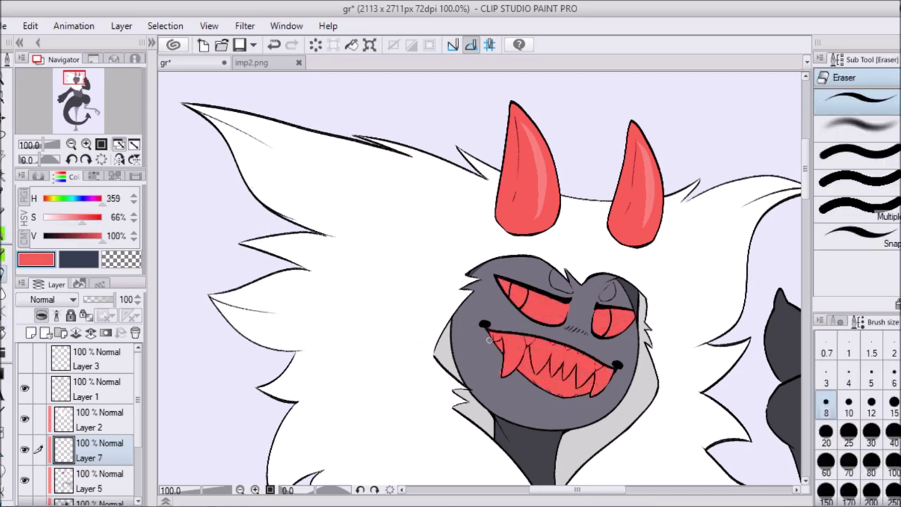
Step: Erase overspill around the mouth with the size 10 pen and fill both brow spots on Layer 5 with dark grey (H 255, S 11%, V 29%)
key("p")
key("c")
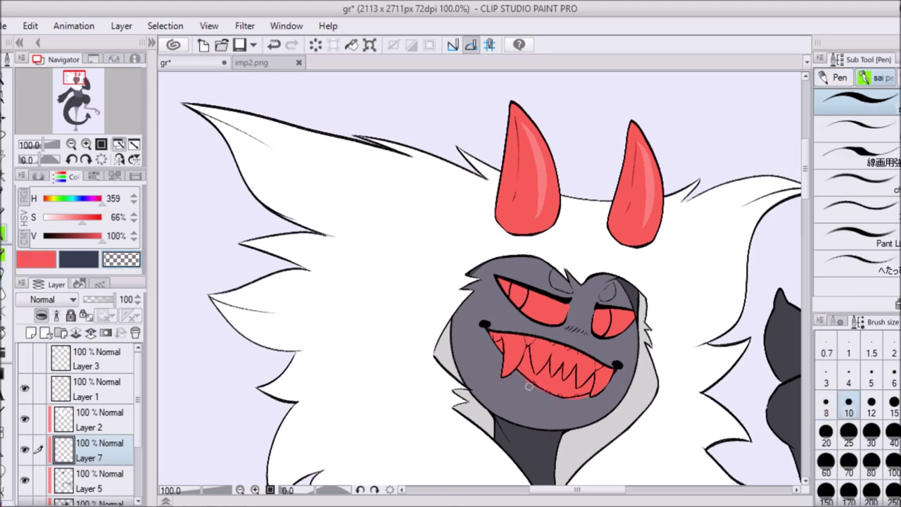
key("h")
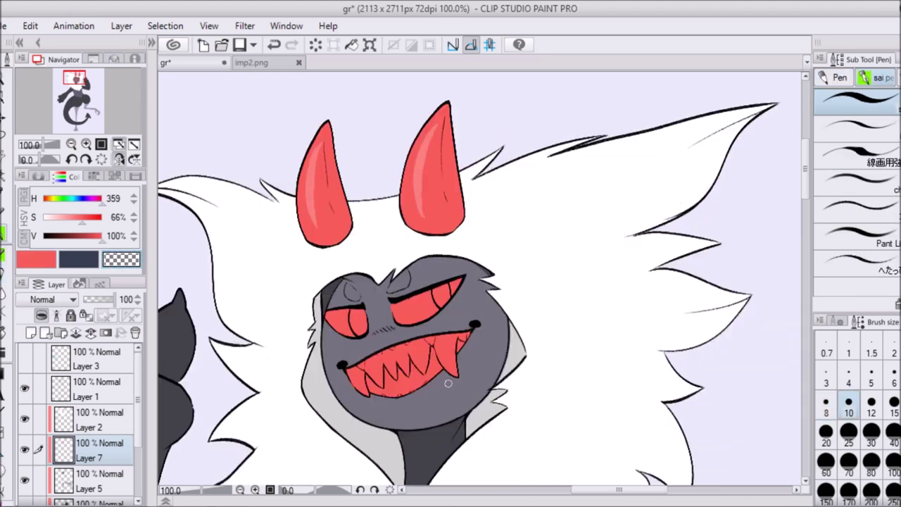
key("c")
left_click(347, 290, "alt")
key("alt+bracketleft")
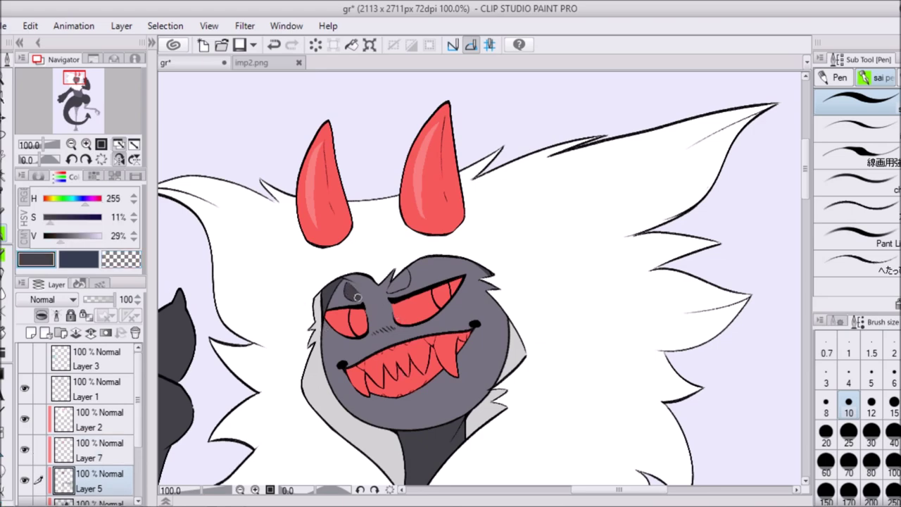
key("h")
Step: Sample a color from imp2.png and paint the gaps between the teeth teal (H 191, S 66%, V 56%) on transparency-locked Layer 7
left_click(524, 348, "alt")
key("ctrl+Tab")
left_click(469, 383, "alt")
key("ctrl+Tab")
key("b")
key("alt+bracketright")
key("alt+bracketright")
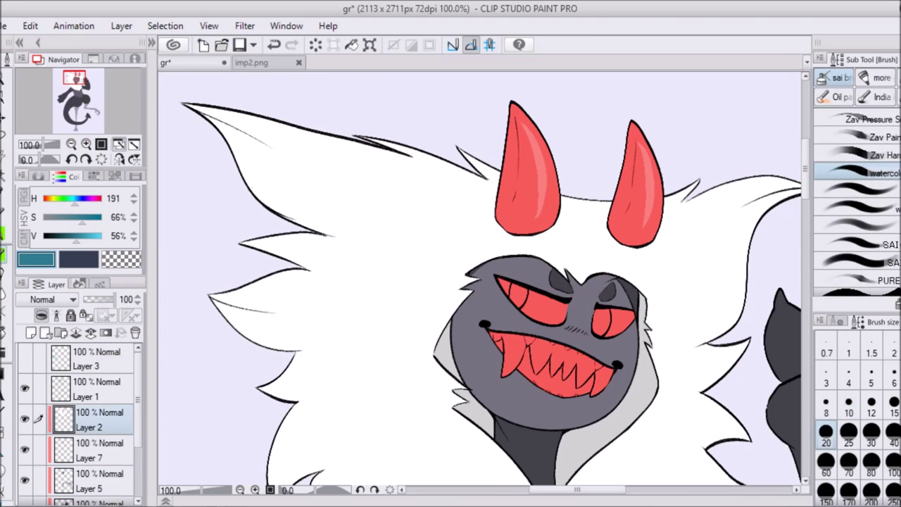
key("alt+bracketleft")
key("bracketleft")
key("bracketleft")
key("bracketleft")
key("slash")
key("p")
key("ctrl+plus")
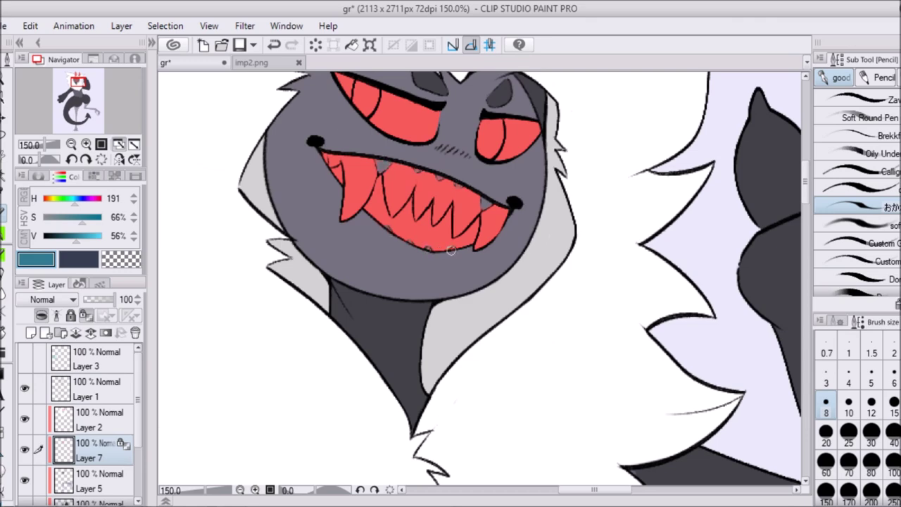
left_click(101, 235)
key("ctrl+minus")
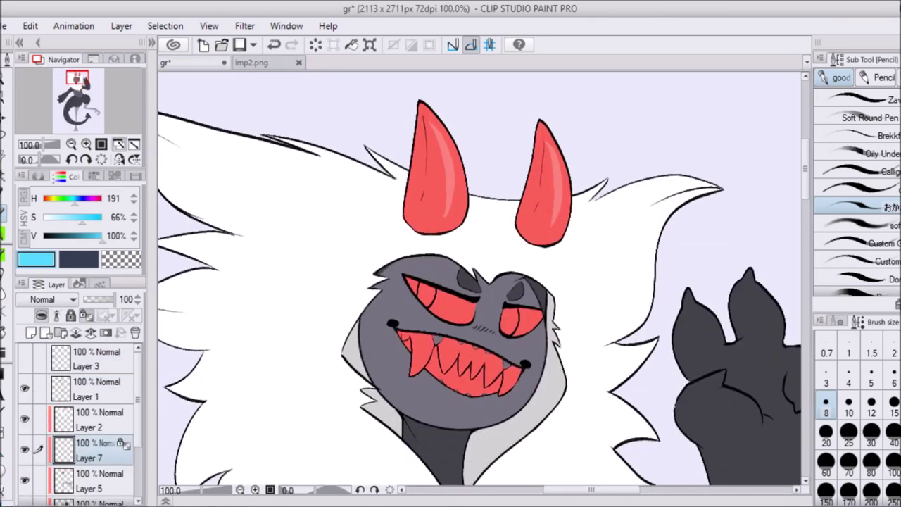
key("p")
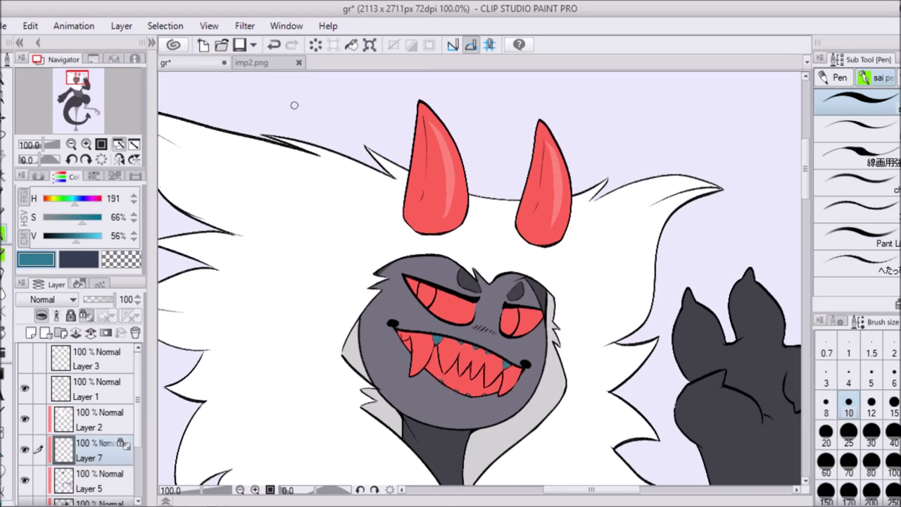
Step: Fill both irises with bright cyan (H 191, S 66%, V 100%) and touch up the eyes with the sampled red (H 359, S 66%, V 100%)
left_click(101, 235)
left_click(511, 320, "alt")
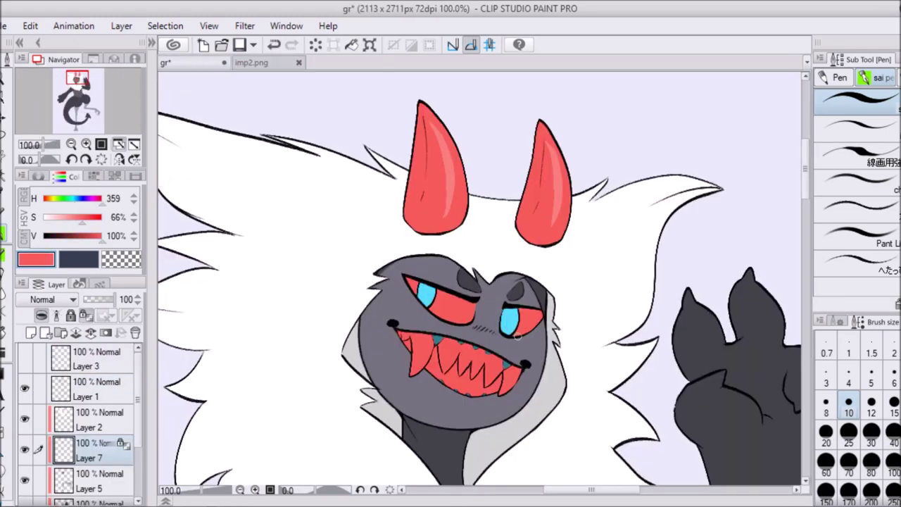
key("ctrl+plus")
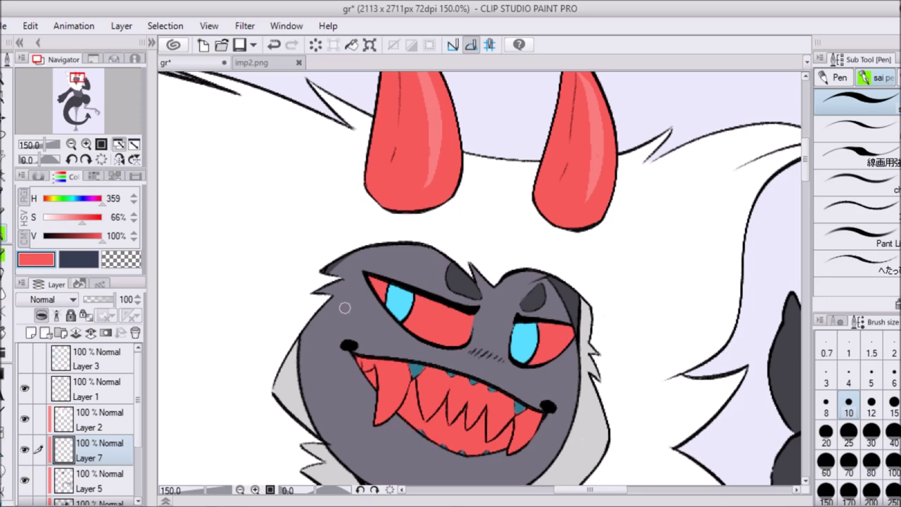
key("c")
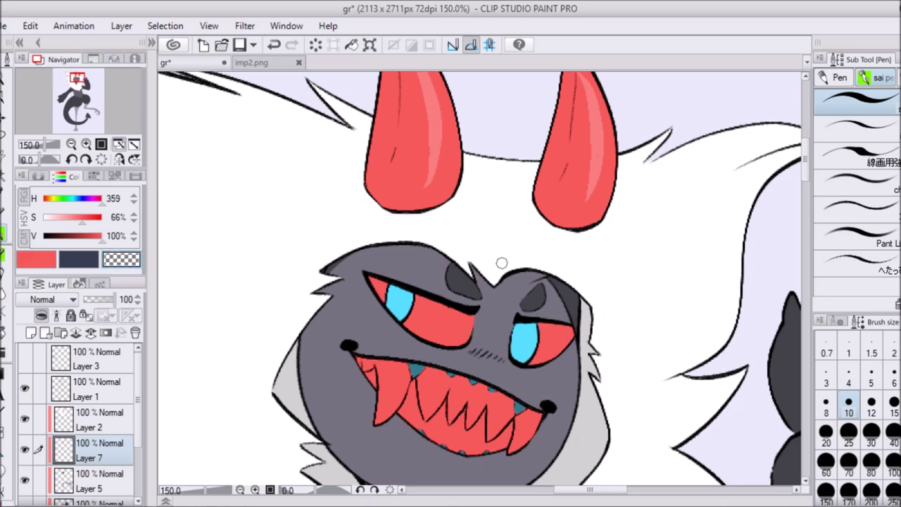
Step: Outline and fill a red palm pad (H 359, S 66%, V 100%) extending up the fingers of the raised hand on Layer 7, trimming its edges
key("ctrl+0")
scroll(134, 132, "up", 4)
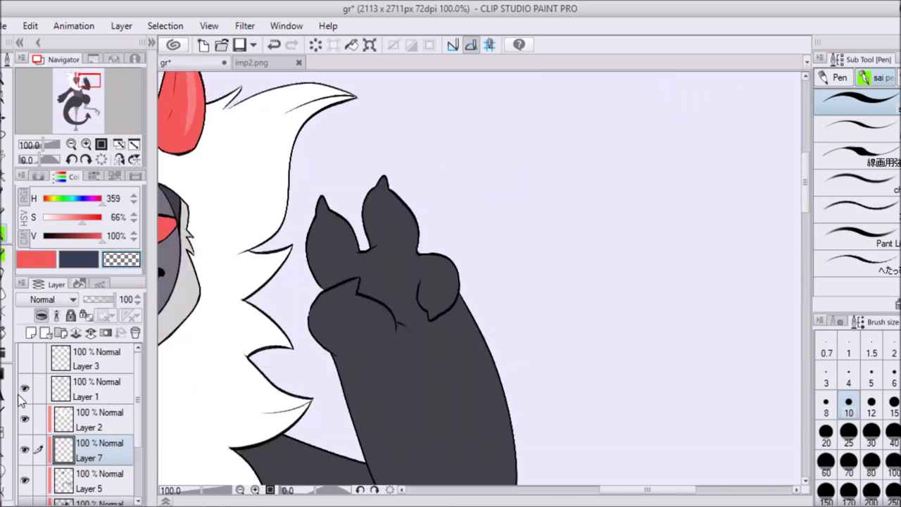
key("c")
mouse_move(363, 258)
left_mouse_down()
mouse_move(359, 288)
mouse_move(422, 282)
mouse_move(405, 251)
left_mouse_up()
key("g")
left_click(406, 250)
key("p")
left_click_drag(380, 310, 399, 249)
key("c")
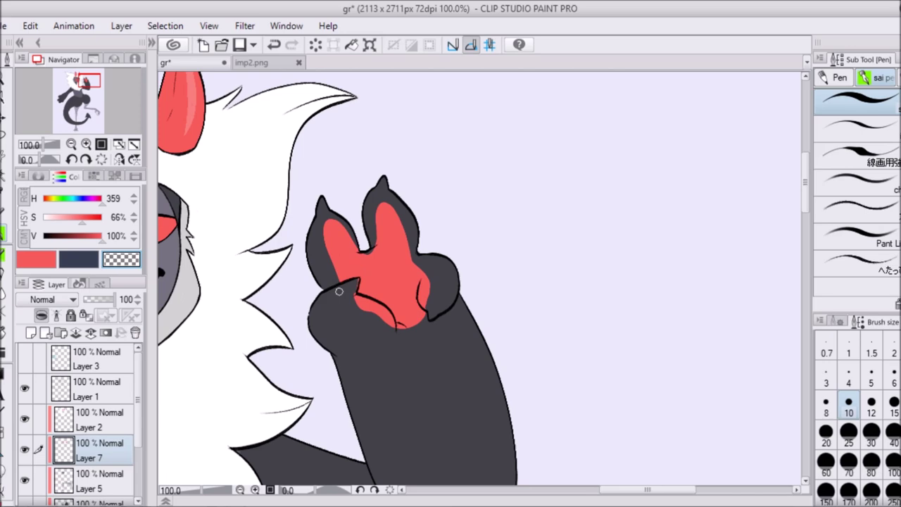
mouse_move(428, 305)
left_mouse_down()
mouse_move(350, 239)
mouse_move(394, 183)
mouse_move(479, 176)
mouse_move(433, 249)
left_mouse_up()
Step: Outline and fill a red palm pad on the lowered hand, and trim its edge with transparent color
key("c")
mouse_move(536, 205)
left_mouse_down()
mouse_move(501, 181)
mouse_move(433, 187)
mouse_move(437, 273)
mouse_move(513, 288)
mouse_move(462, 278)
left_mouse_up()
left_click(11, 389)
left_click(486, 232)
key("p")
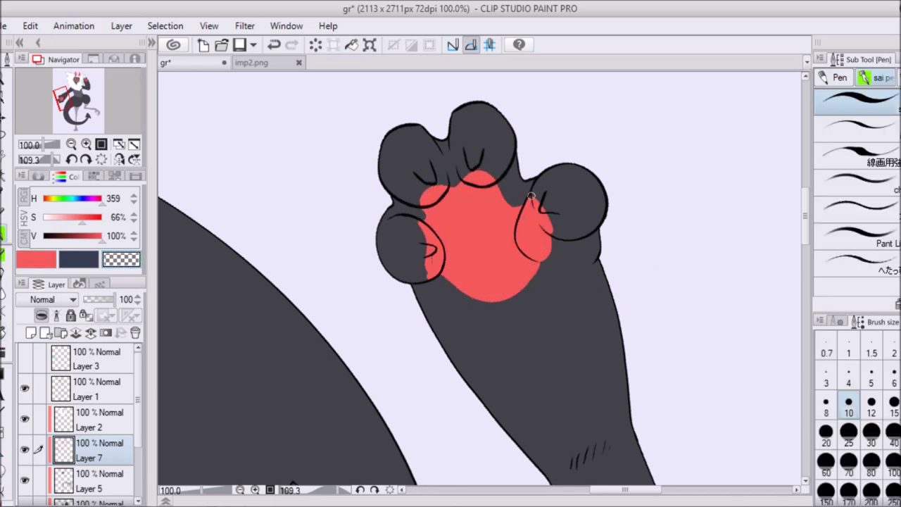
left_click_drag(438, 280, 476, 296)
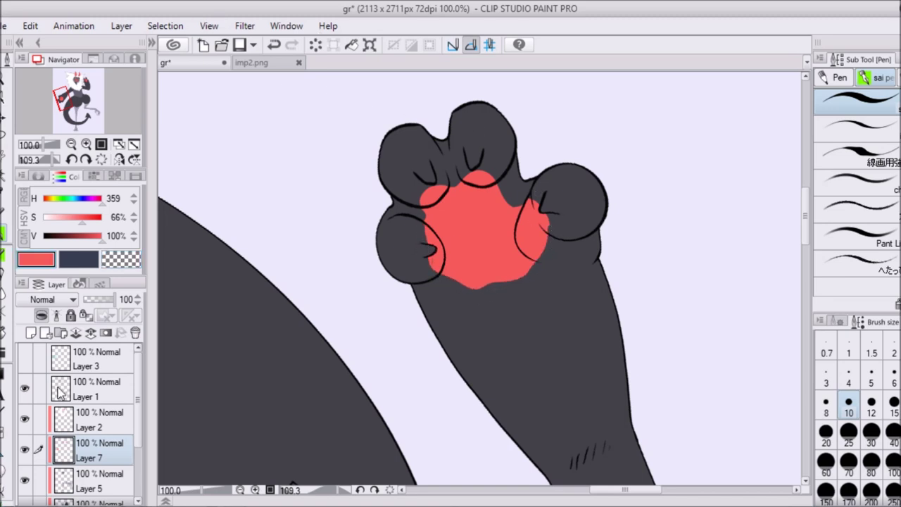
Step: Paint a bright cyan (H 191, S 66%, V 100%) chevron across the tail's arrowhead on Layer 7 with brush size 10
key("at")
key("c")
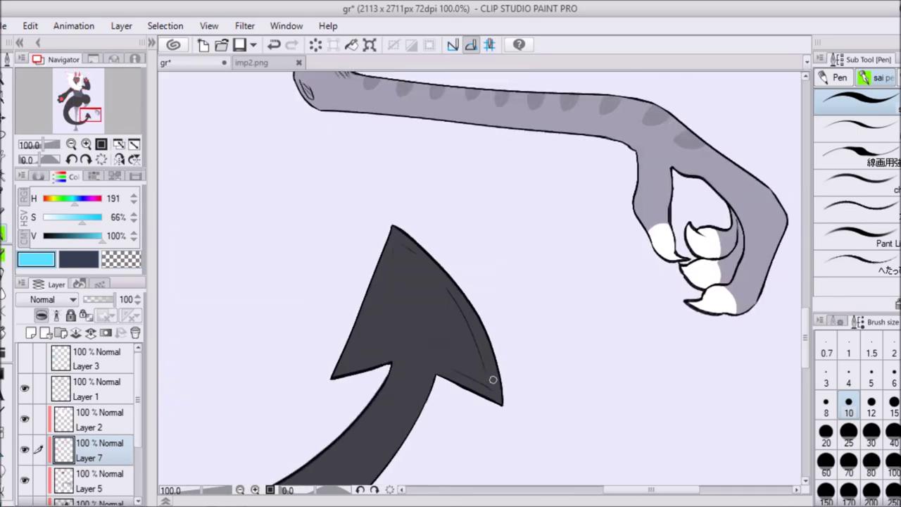
left_click_drag(493, 384, 412, 290)
left_click_drag(412, 290, 332, 373)
left_click_drag(498, 391, 410, 288)
left_click_drag(411, 285, 357, 348)
Step: Shape the arrowhead's cyan chevron into a clean tapered stripe by erasing its edges with transparent color
key("c")
key("minus")
key("minus")
left_click_drag(415, 232, 442, 394)
left_click_drag(416, 260, 424, 321)
key("h")
left_click_drag(550, 337, 556, 437)
left_click_drag(555, 323, 559, 411)
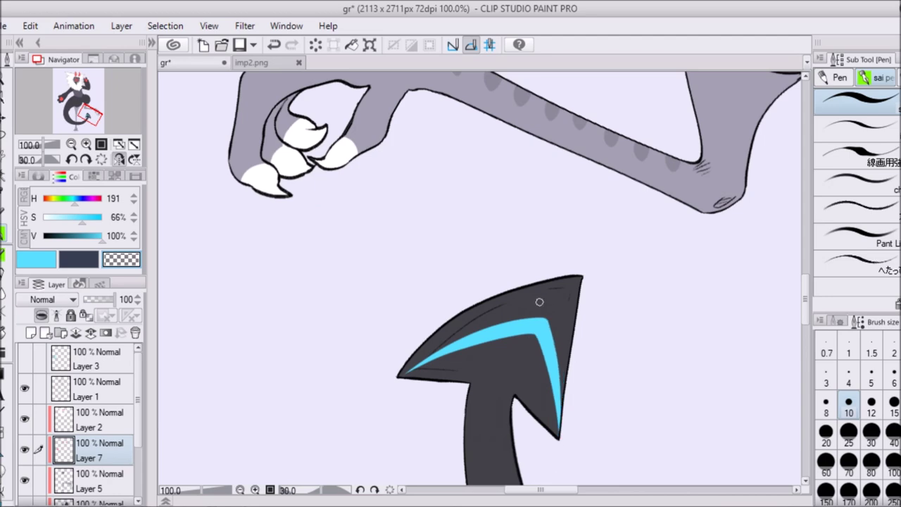
Step: Add a cyan dot beneath the arrowhead's chevron and a cyan band around the tail just below it
key("c")
left_click(510, 371)
key("asciicircum")
key("asciicircum")
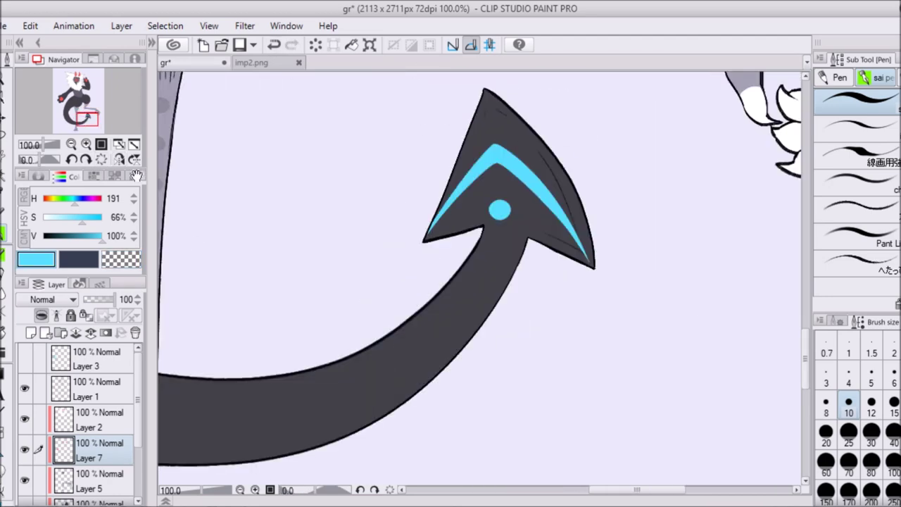
left_click_drag(453, 296, 492, 322)
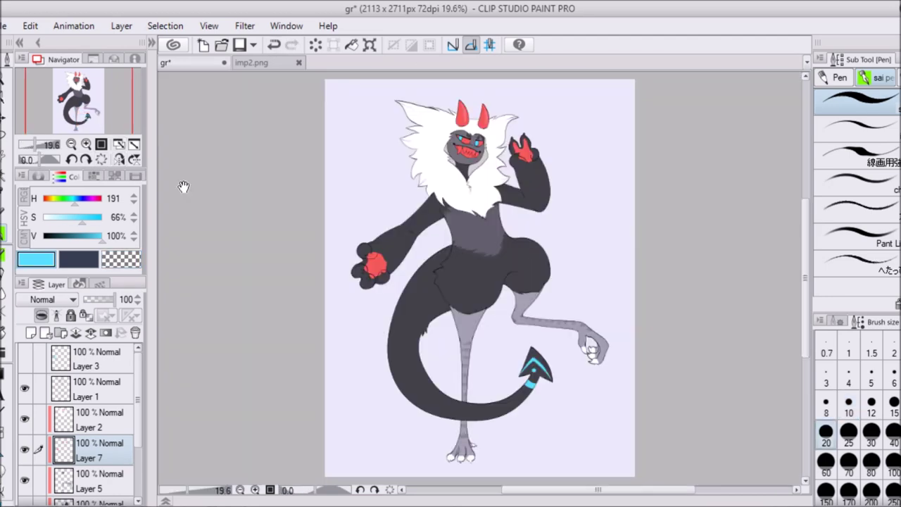
Step: Check the reference image and add a translucent cyan circular glow around the lowered hand on Layer 3
key("ctrl+Tab")
left_click(373, 264, "ctrl+shift")
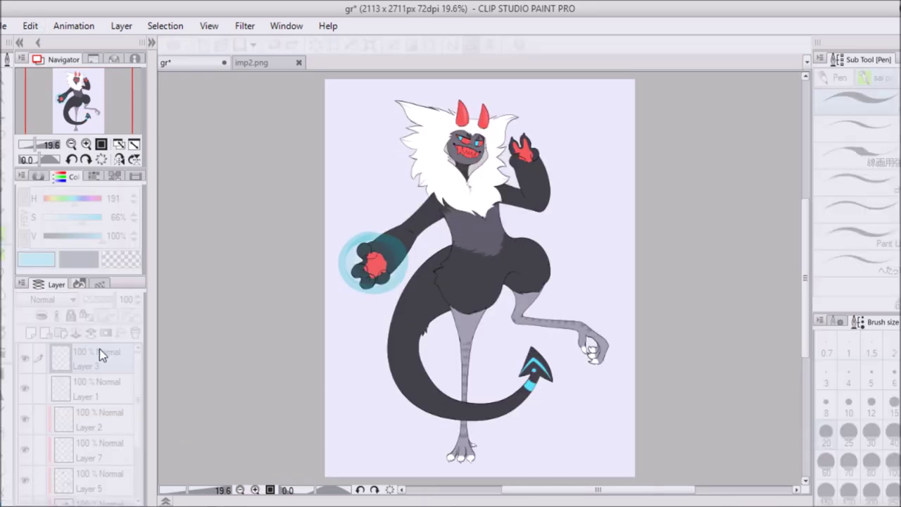
scroll(77, 394, "down", 2)
scroll(77, 394, "up", 2)
Step: Add a new layer above Layer 1 and draw two thin cyan whiskers (H 191, S 66%, V 100%) on each cheek
key("ctrl+shift+n")
scroll(441, 109, "up", 5)
key("p")
key("ctrl+Tab")
key("ctrl+Tab")
key("p")
left_click_drag(296, 191, 503, 258)
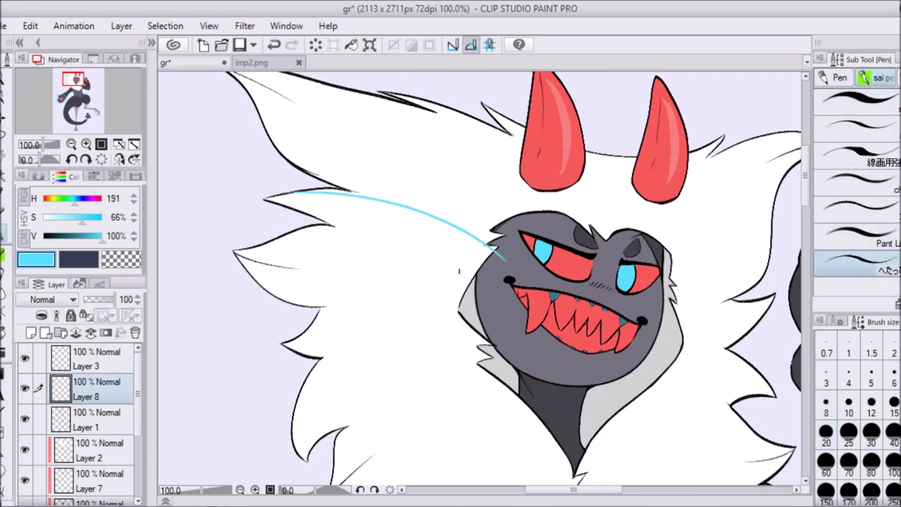
left_click_drag(274, 285, 503, 262)
key("h")
left_click_drag(310, 295, 159, 321)
key("h")
Step: Lasso the pair of whiskers over the wide side of the mane and apply a transform to them
key("m")
left_click_drag(207, 211, 211, 309)
key("ctrl+t")
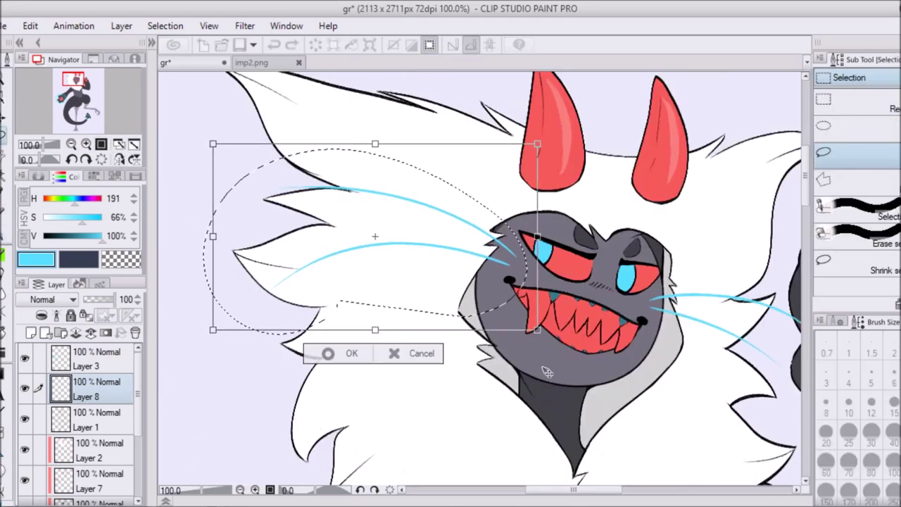
key("h")
key("Return")
scroll(177, 121, "down", 3)
key("h")
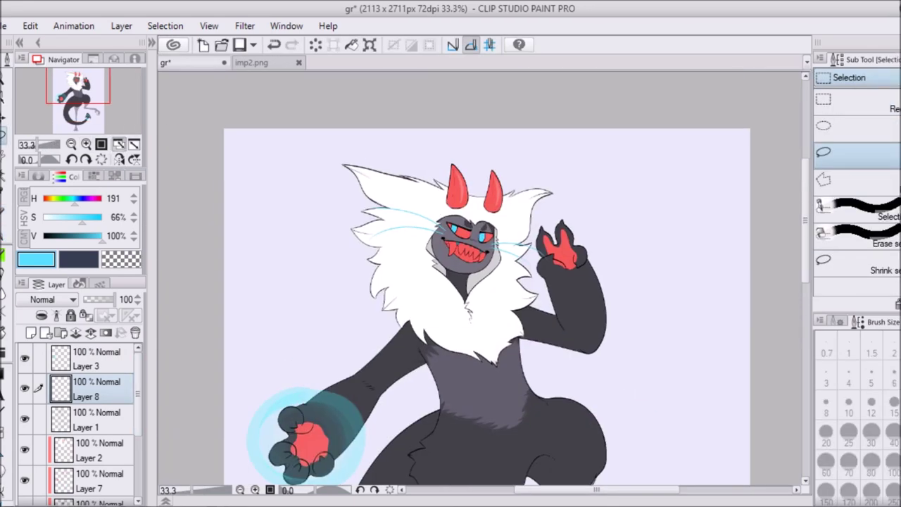
Step: Add a clipped layer above Layer 2, fill it with periwinkle (H 228, S 32%, V 100%) and set it to Multiply
key("ctrl+shift+n")
left_click(110, 247)
key("g")
key("alt+BackSpace")
left_click(53, 299)
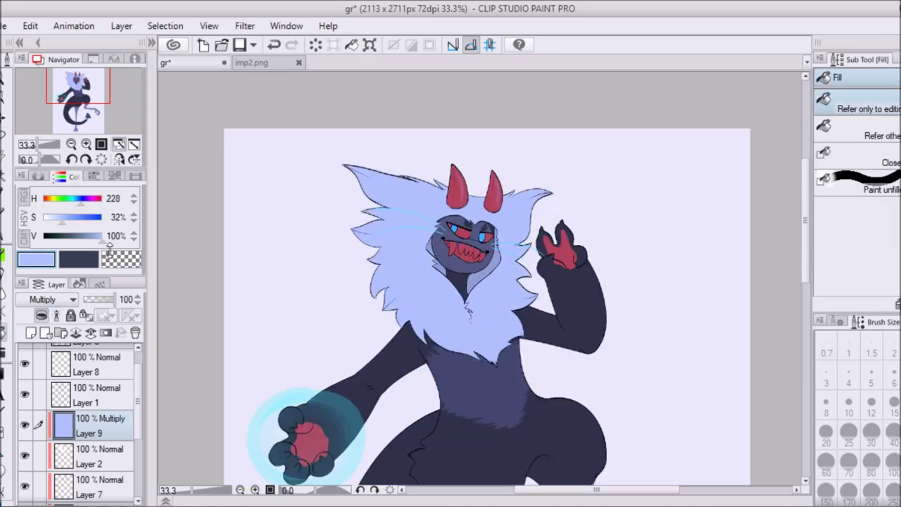
Step: Erase Layer 9's shading from the glowing hand, its arm, the torso's edge and the tail's outer edge with the size 60 transparent watercolor brush
left_click_drag(130, 134, 133, 151)
left_click(121, 259)
key("b")
mouse_move(496, 267)
left_mouse_down()
mouse_move(507, 317)
mouse_move(528, 341)
mouse_move(597, 308)
left_mouse_up()
left_click_drag(408, 302, 415, 416)
left_click_drag(315, 296, 301, 416)
mouse_move(253, 189)
left_mouse_down()
mouse_move(248, 225)
mouse_move(303, 176)
left_mouse_up()
scroll(302, 197, "up", 5)
left_click_drag(334, 310, 398, 309)
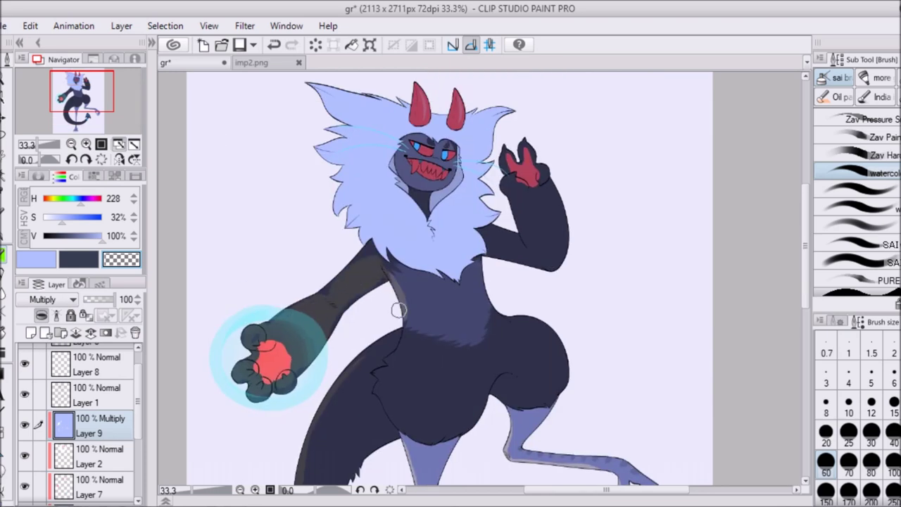
mouse_move(418, 209)
left_mouse_down()
mouse_move(383, 221)
mouse_move(375, 211)
mouse_move(375, 234)
mouse_move(360, 239)
mouse_move(364, 211)
left_mouse_up()
Step: Erase tapered fur highlights from Layer 9's shading along the mane's glow-facing edge and ear with the pencil at size 25
key("c")
key("p")
key("c")
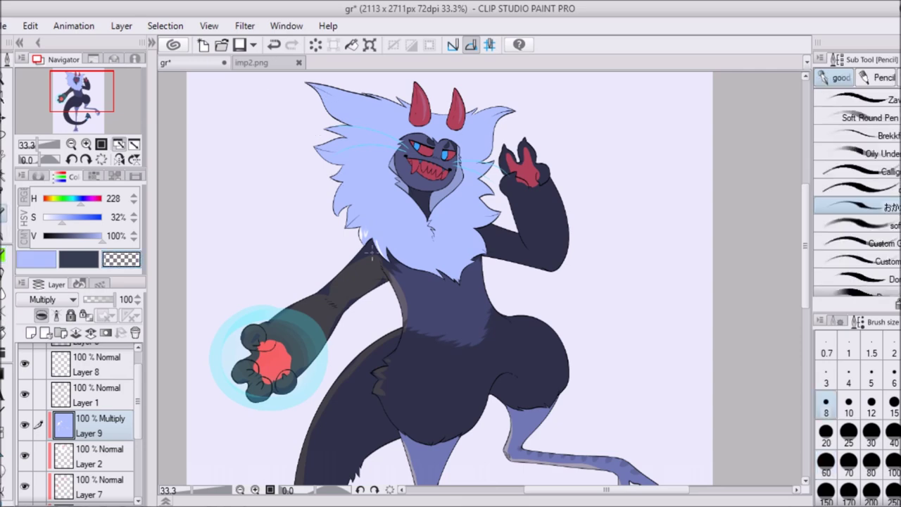
scroll(315, 183, "up", 2)
left_click_drag(422, 243, 413, 317)
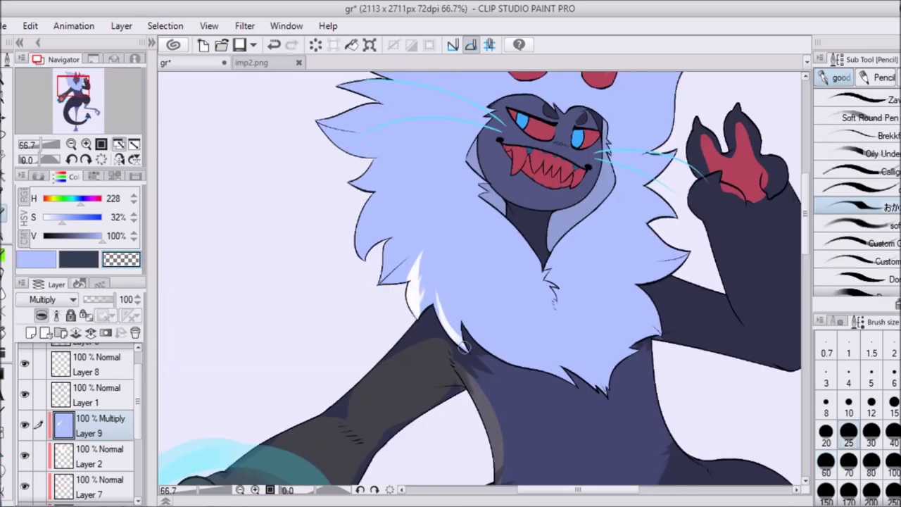
left_click_drag(465, 349, 422, 261)
mouse_move(410, 226)
left_mouse_down()
mouse_move(377, 285)
mouse_move(387, 278)
left_mouse_up()
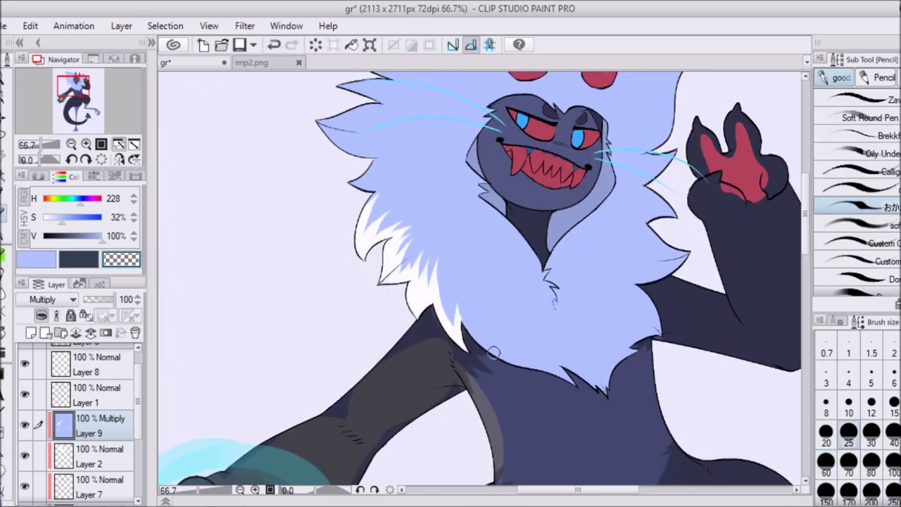
left_click_drag(349, 134, 392, 256)
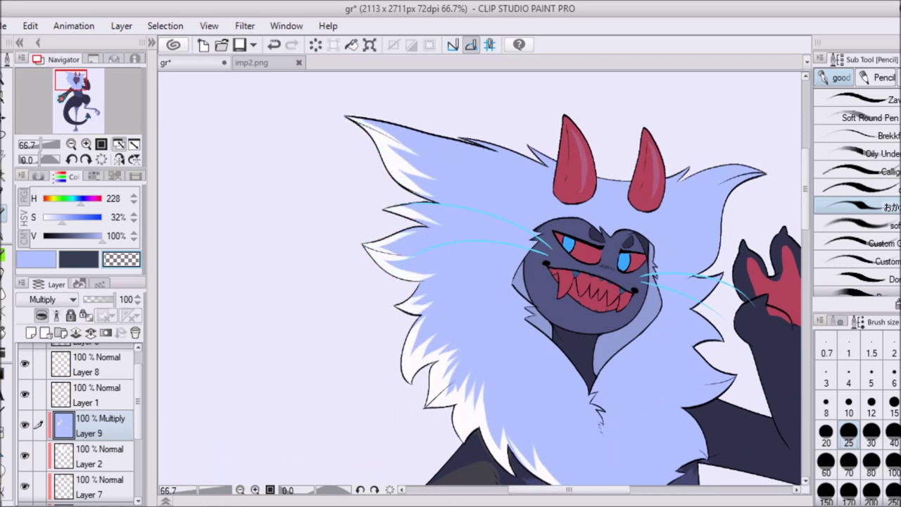
Step: Lower Layer 9's opacity to 48% and erase more highlights along the chest fur, horns, raised fingers and legs
left_click_drag(119, 299, 102, 299)
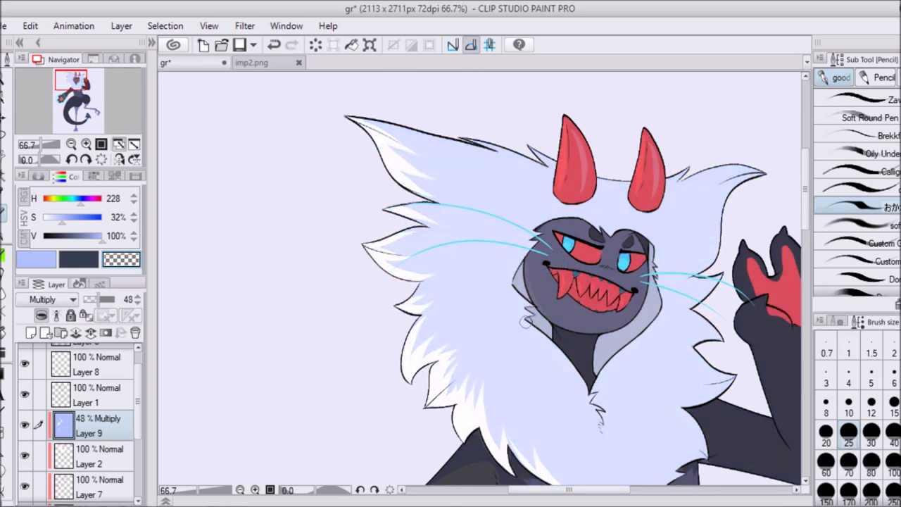
left_click_drag(546, 308, 538, 390)
scroll(464, 254, "down", 5)
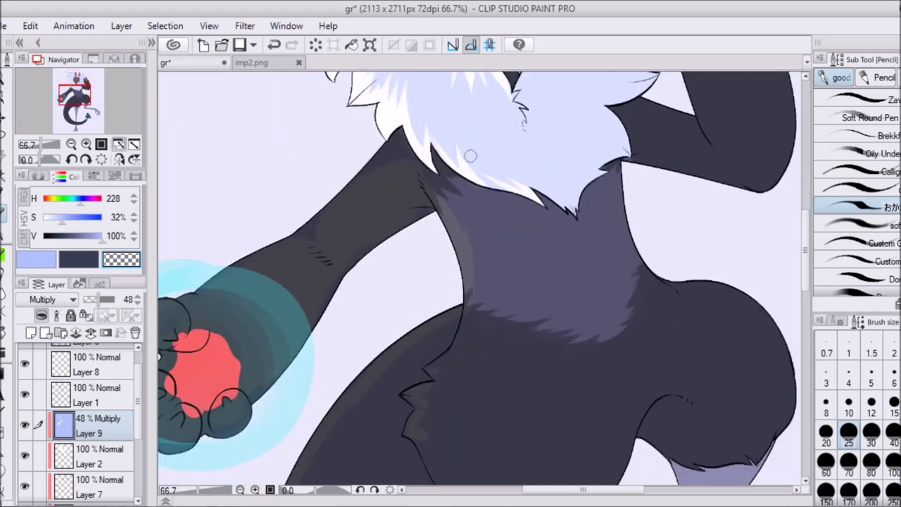
key("ctrl+0")
key("ctrl+alt+0")
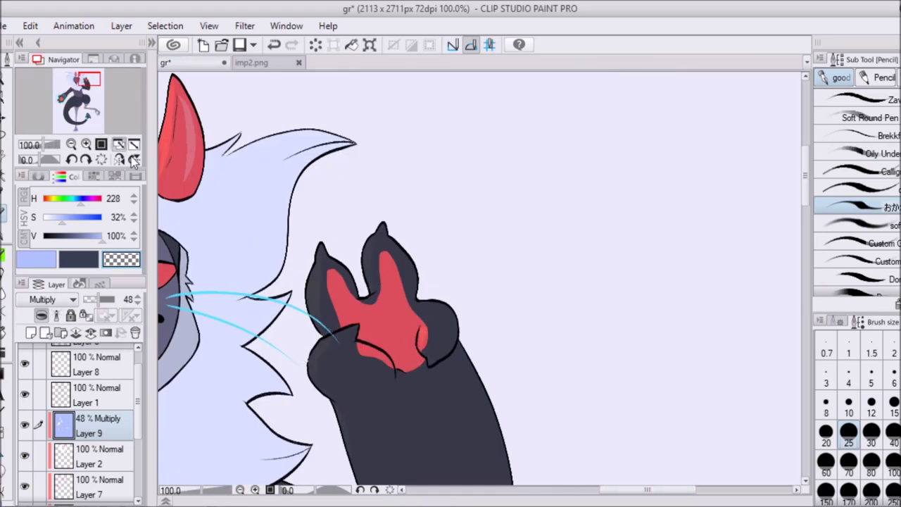
scroll(267, 116, "down", 5)
scroll(530, 360, "down", 3)
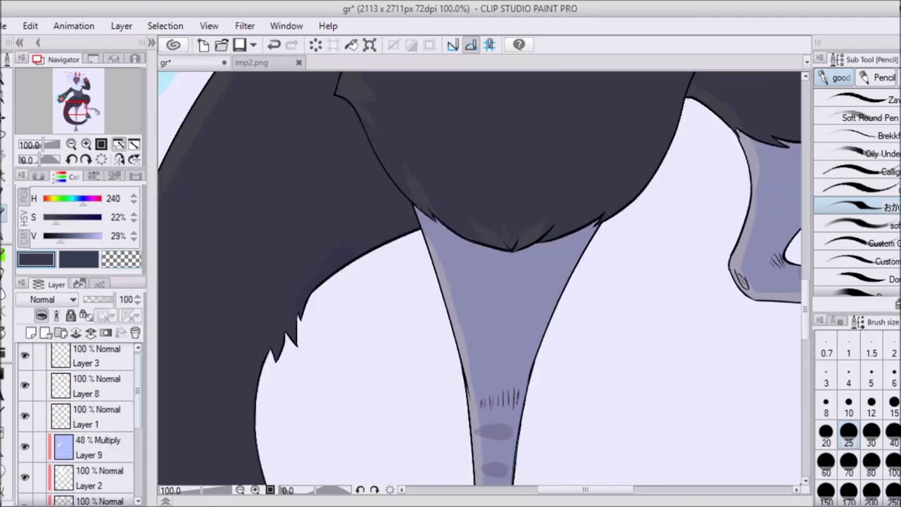
Step: Reselect the Multiply shading Layer 9 and set its opacity to 100%
scroll(175, 455, "up", 5)
left_click(92, 450)
key("ctrl+0")
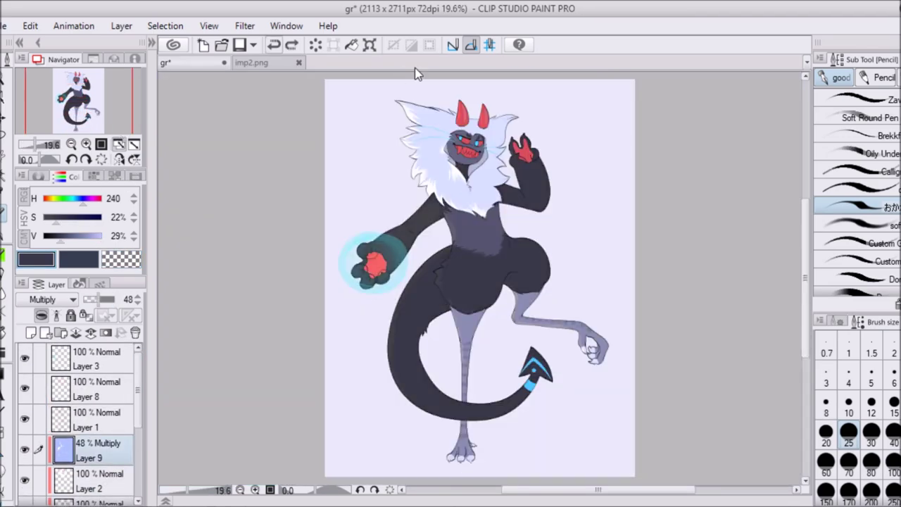
left_click(114, 299)
scroll(248, 223, "up", 3)
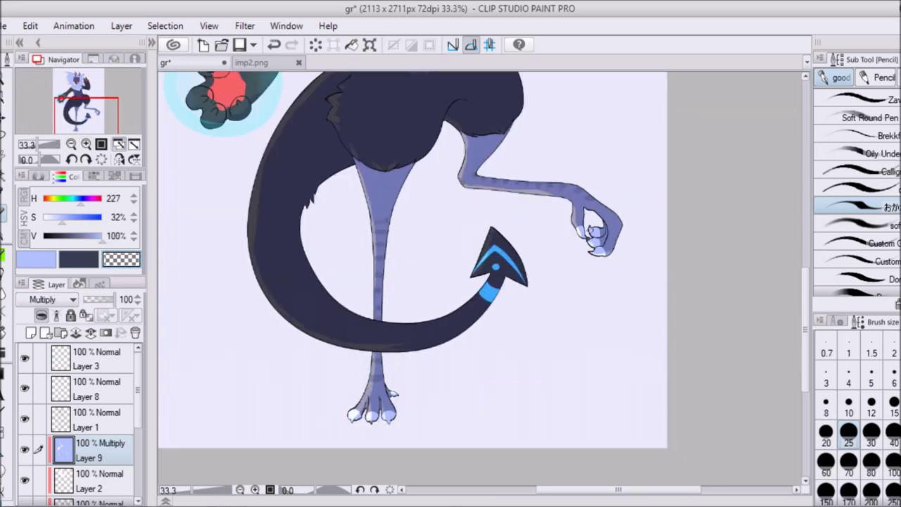
Step: Deepen Layer 9's shadows on the mane and body with the size 60 pencil in periwinkle (H 227, S 32, V 63)
left_click_drag(216, 123, 239, 251)
left_click_drag(478, 257, 440, 425)
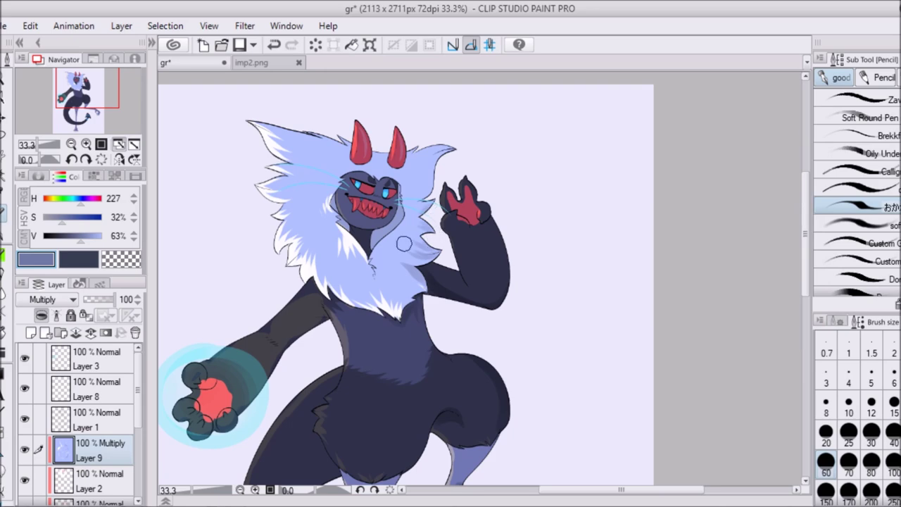
left_click_drag(417, 435, 410, 239)
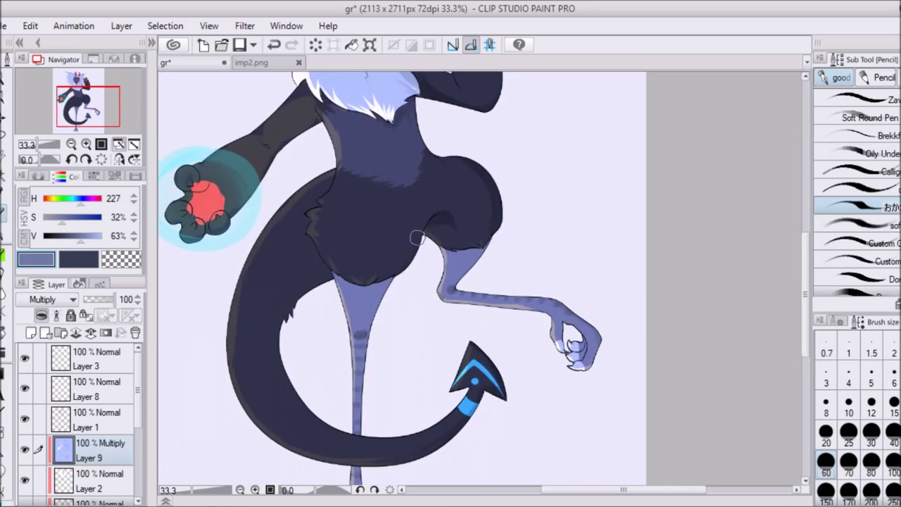
left_click_drag(363, 423, 363, 351)
left_click_drag(282, 278, 324, 426)
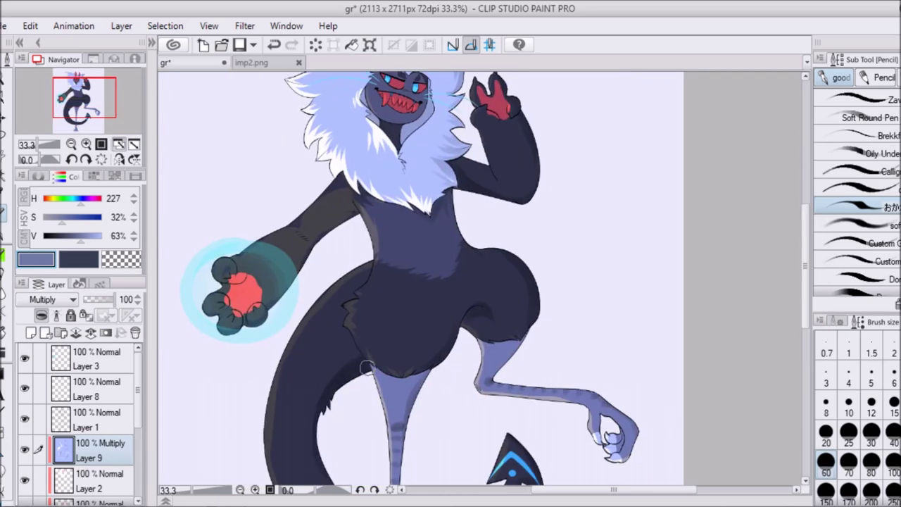
Step: Add a Normal layer above Layer 9 and paint white highlights on the horns with the watercolor brush at size 10
key("ctrl+0")
key("ctrl+alt+0")
key("ctrl+shift+n")
key("b")
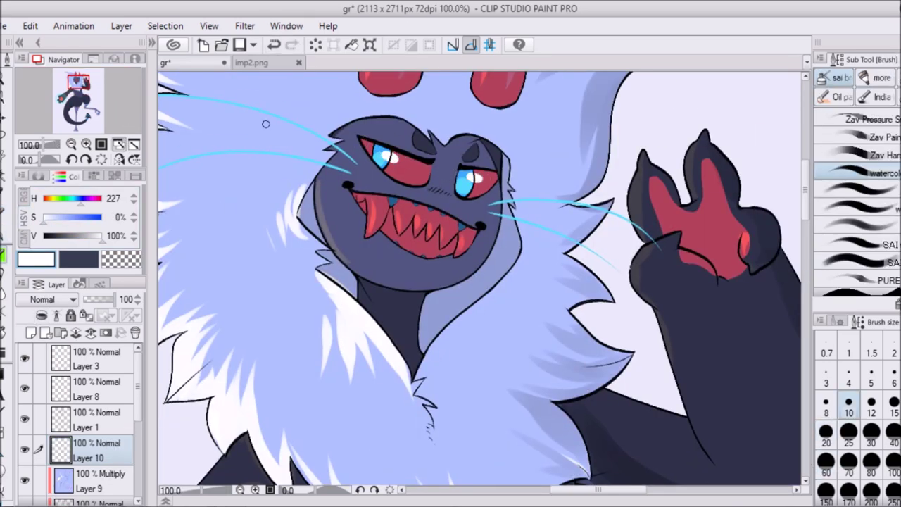
left_click_drag(124, 125, 123, 115)
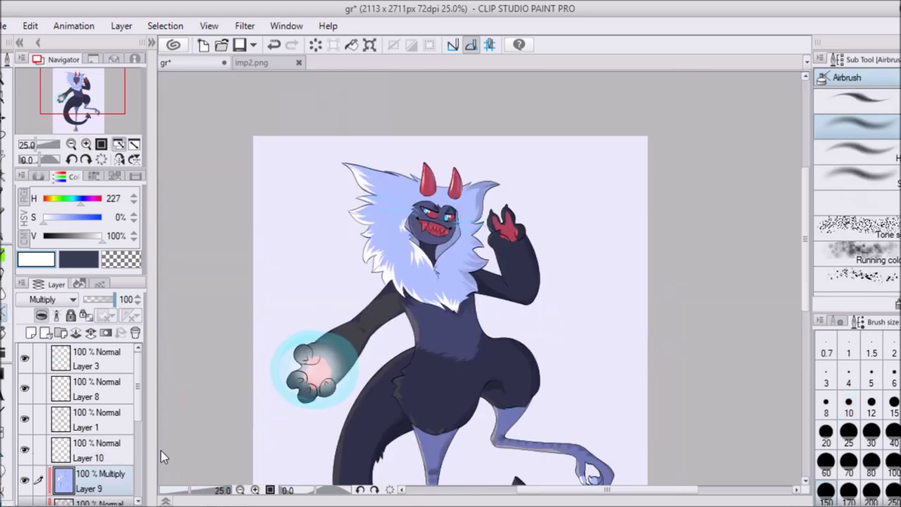
Step: Lower the opacity of the Multiply shading Layer 9 to 50%
type("57")
key("Return")
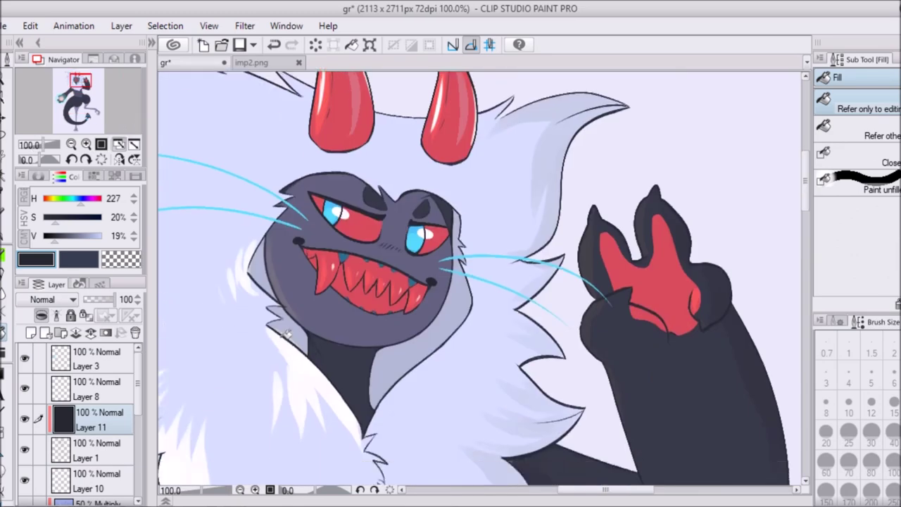
Step: Tint the horns' line art dark red (H 354, S 64, V 13) on the clipped Layer 11 with the size 60 pencil
key("p")
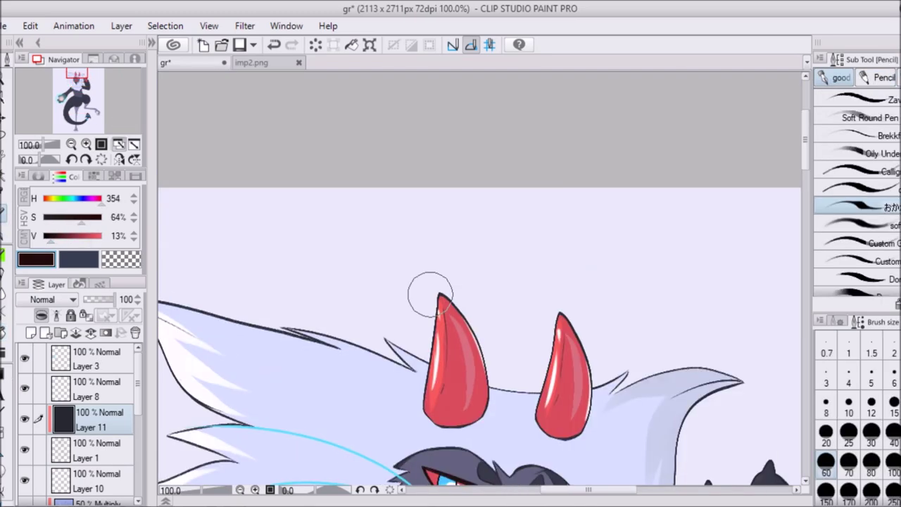